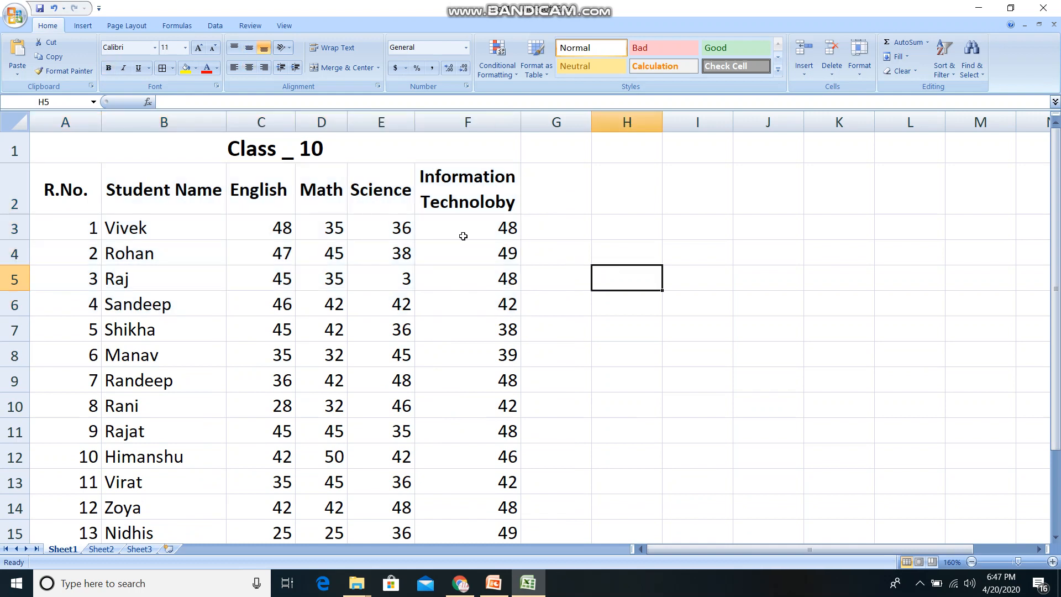
Examine the Class _ 10 marks table, including the English, Math, Science and Information Technology column headings.
{"action": "left_click_drag", "start_coordinate": [87, 144], "coordinate": [426, 482]}
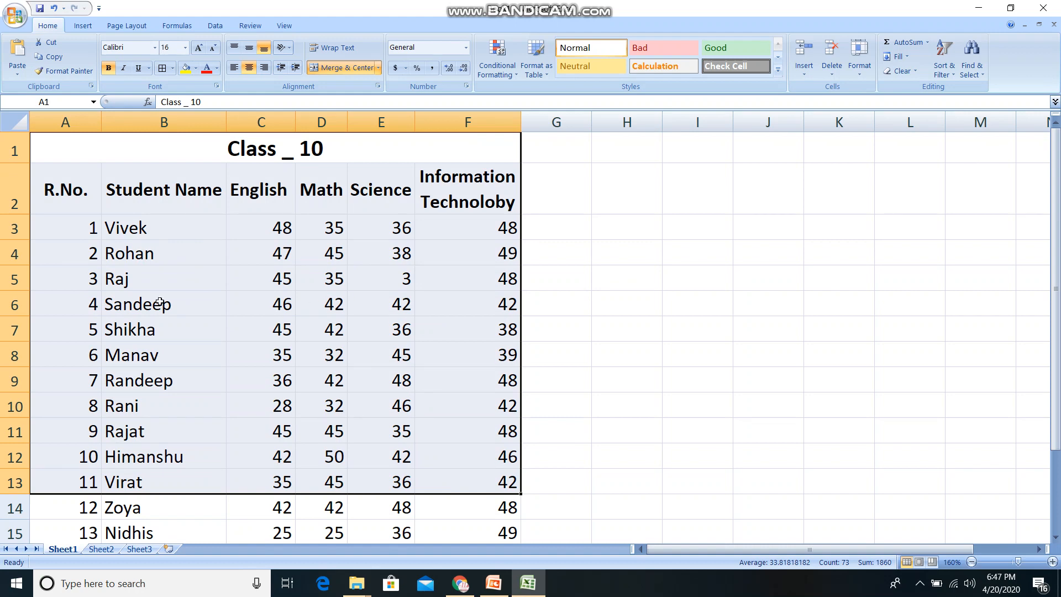
{"action": "scroll", "coordinate": [163, 283], "scroll_direction": "down", "scroll_amount": 2}
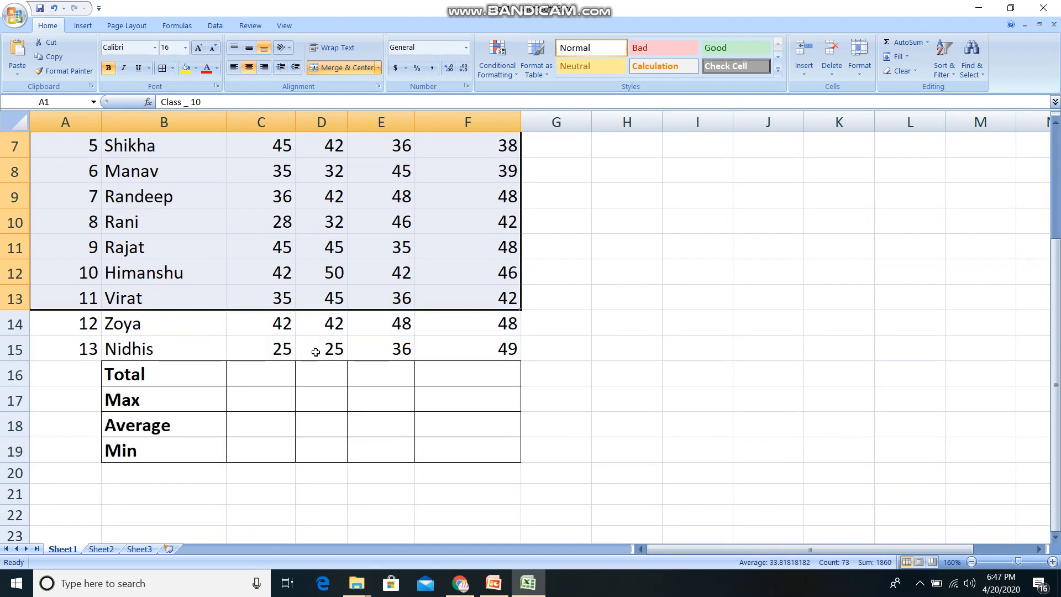
{"action": "left_click", "coordinate": [380, 324]}
{"action": "scroll", "coordinate": [331, 327], "scroll_direction": "up", "scroll_amount": 2}
{"action": "left_click_drag", "start_coordinate": [270, 191], "coordinate": [450, 246]}
{"action": "left_click", "coordinate": [262, 195]}
{"action": "left_click", "coordinate": [325, 196]}
{"action": "left_click", "coordinate": [402, 194]}
{"action": "left_click", "coordinate": [430, 177]}
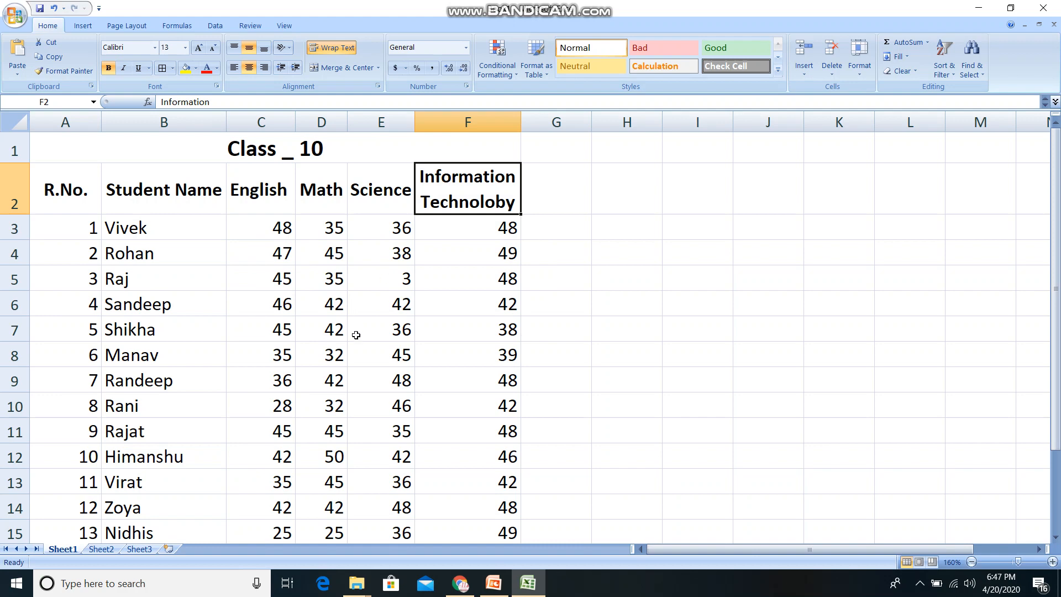
Examine the Total, Max, Average and Min summary rows beneath the student marks.
{"action": "scroll", "coordinate": [357, 335], "scroll_direction": "down", "scroll_amount": 2}
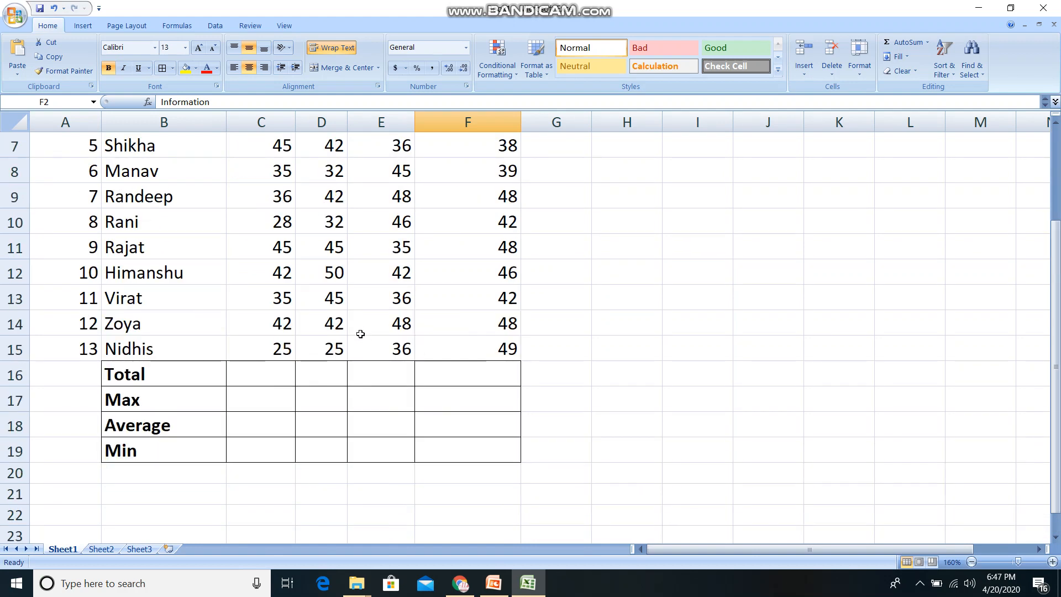
{"action": "scroll", "coordinate": [360, 334], "scroll_direction": "up", "scroll_amount": 2}
{"action": "scroll", "coordinate": [365, 231], "scroll_direction": "down", "scroll_amount": 2}
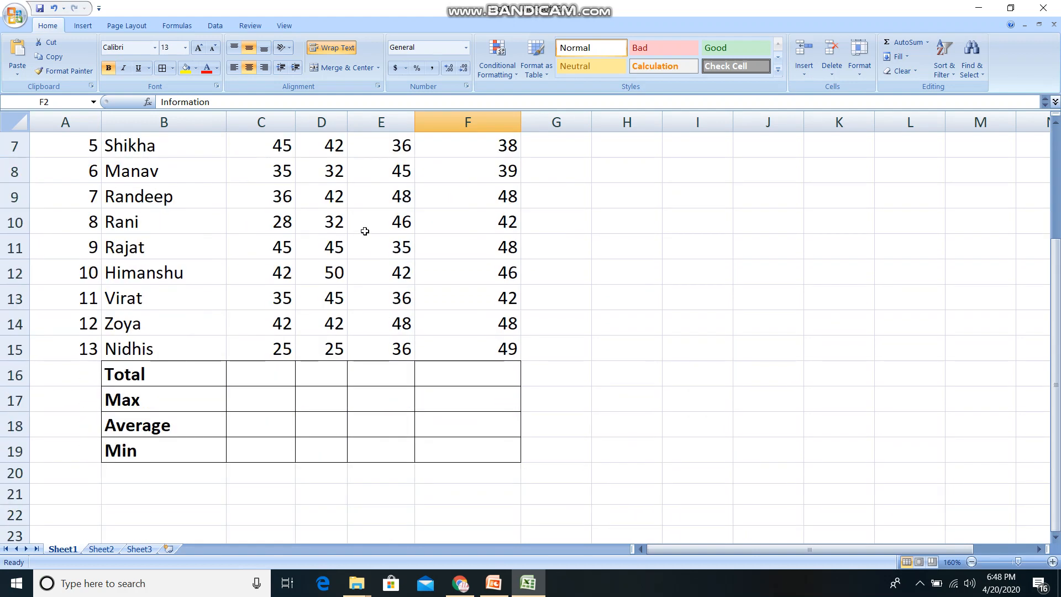
{"action": "left_click_drag", "start_coordinate": [147, 374], "coordinate": [131, 452]}
{"action": "left_click", "coordinate": [151, 374]}
{"action": "left_click", "coordinate": [146, 401]}
{"action": "left_click", "coordinate": [146, 425]}
{"action": "left_click", "coordinate": [134, 451]}
{"action": "scroll", "coordinate": [291, 381], "scroll_direction": "up", "scroll_amount": 2}
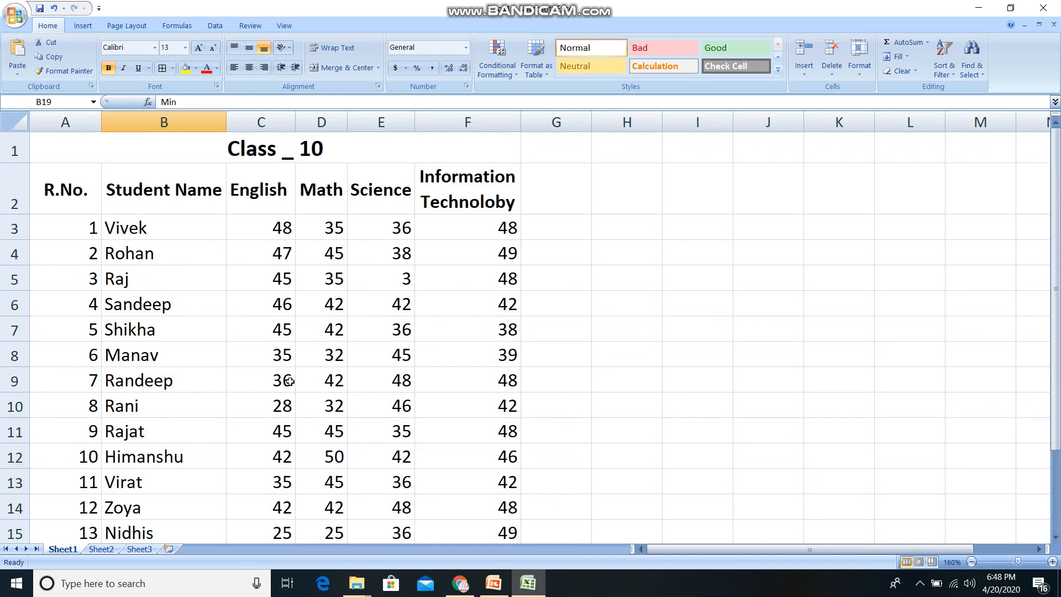
Review the English marks from C3 to C15 and the empty Total cell C16 beneath them.
{"action": "scroll", "coordinate": [274, 262], "scroll_direction": "down", "scroll_amount": 2}
{"action": "scroll", "coordinate": [271, 277], "scroll_direction": "up", "scroll_amount": 2}
{"action": "left_click_drag", "start_coordinate": [271, 189], "coordinate": [267, 415]}
{"action": "scroll", "coordinate": [268, 415], "scroll_direction": "down", "scroll_amount": 3}
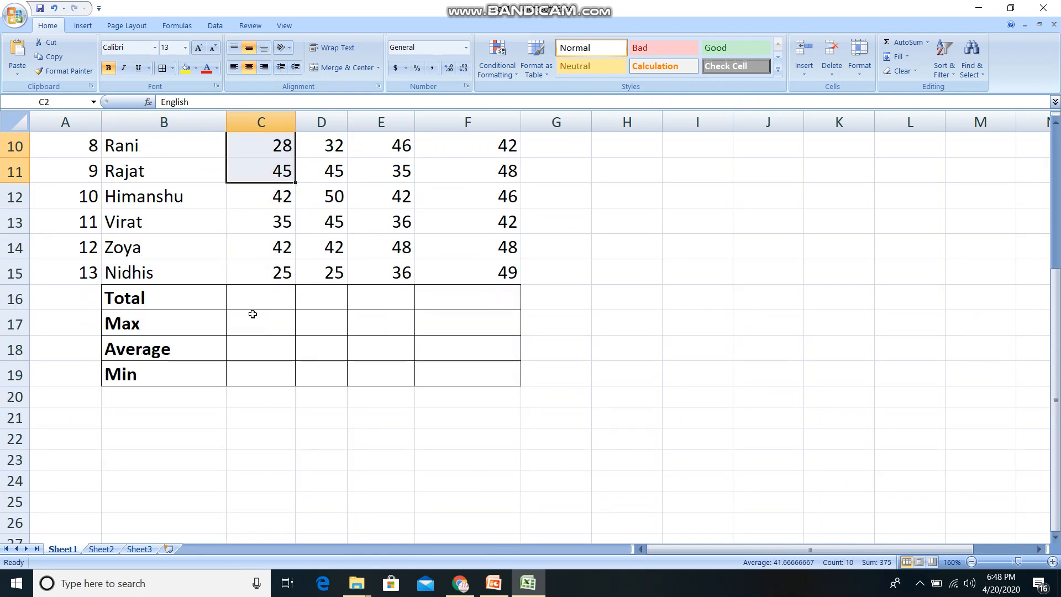
{"action": "left_click", "coordinate": [253, 302]}
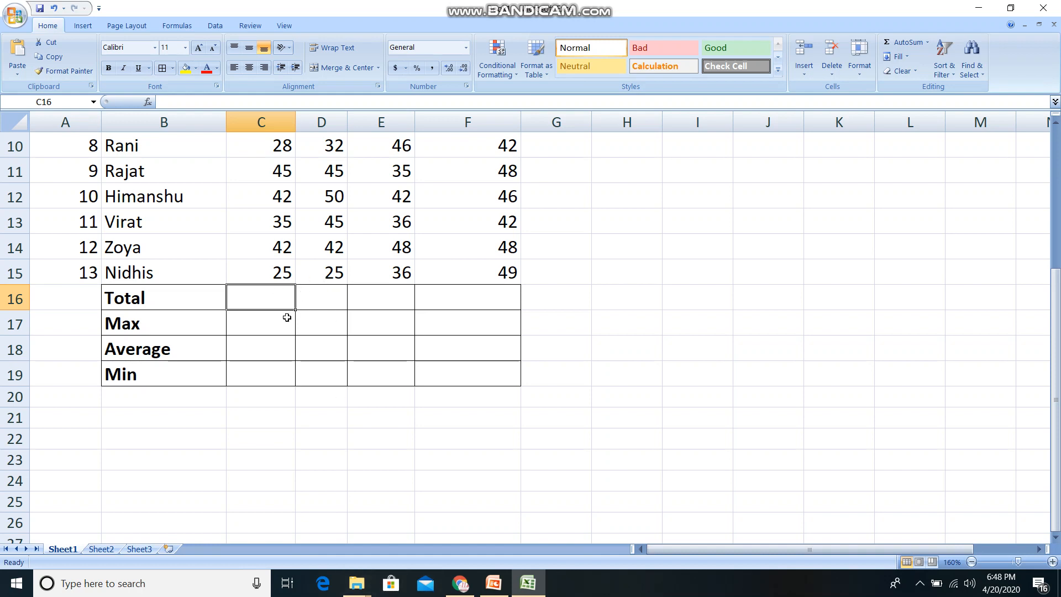
{"action": "scroll", "coordinate": [287, 317], "scroll_direction": "up", "scroll_amount": 3}
{"action": "scroll", "coordinate": [293, 229], "scroll_direction": "down", "scroll_amount": 1}
{"action": "scroll", "coordinate": [265, 230], "scroll_direction": "up", "scroll_amount": 1}
{"action": "left_click_drag", "start_coordinate": [275, 221], "coordinate": [276, 406]}
{"action": "scroll", "coordinate": [276, 405], "scroll_direction": "down", "scroll_amount": 2}
{"action": "left_click_drag", "start_coordinate": [275, 355], "coordinate": [275, 351]}
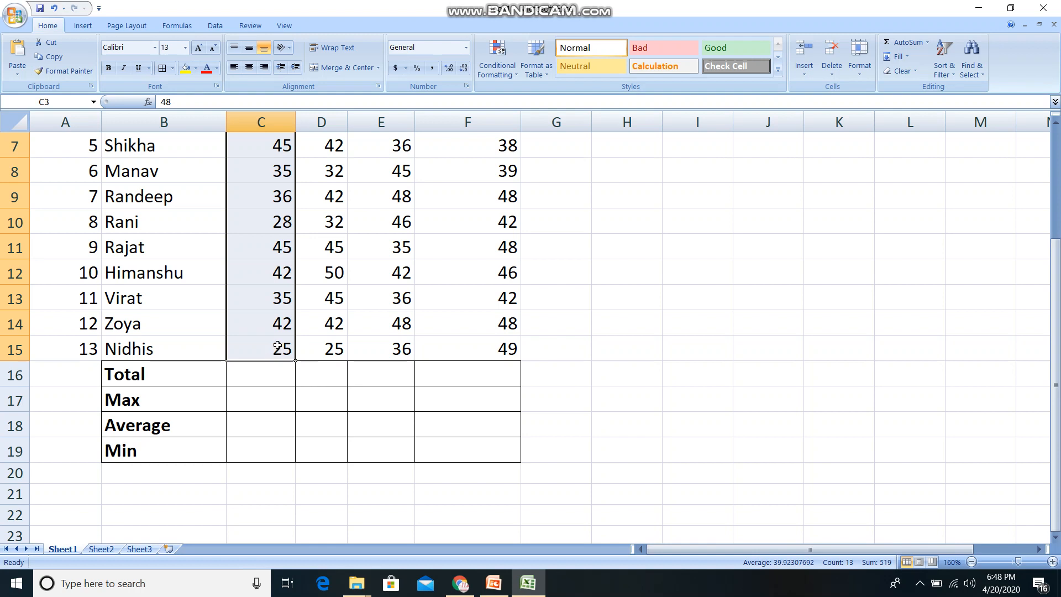
{"action": "left_click", "coordinate": [258, 367]}
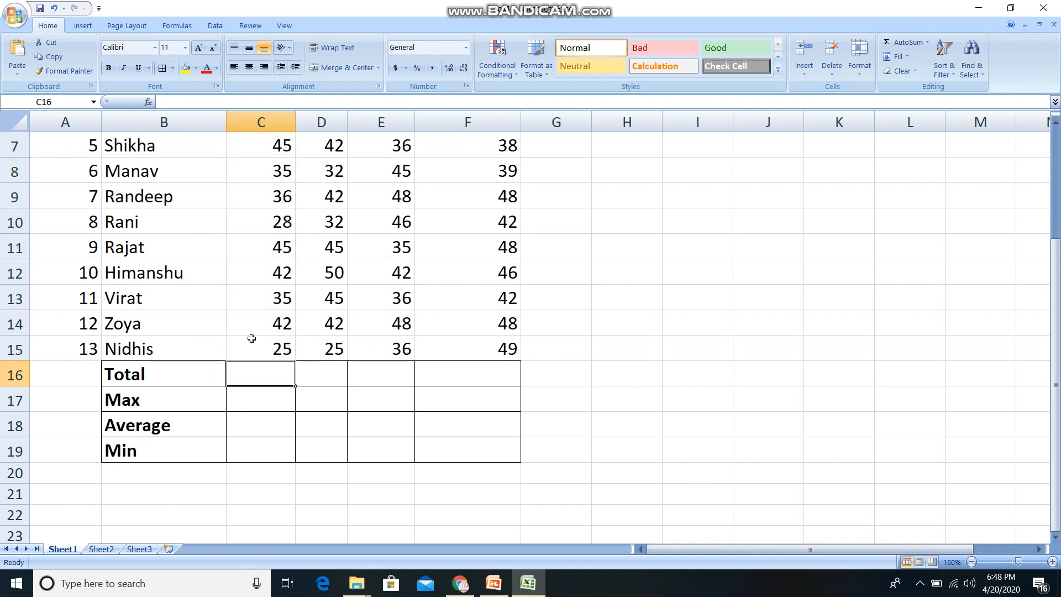
Open Notepad for a formula note and begin it with an equals sign.
{"action": "left_click", "coordinate": [149, 584]}
{"action": "type", "text": "notepad"}
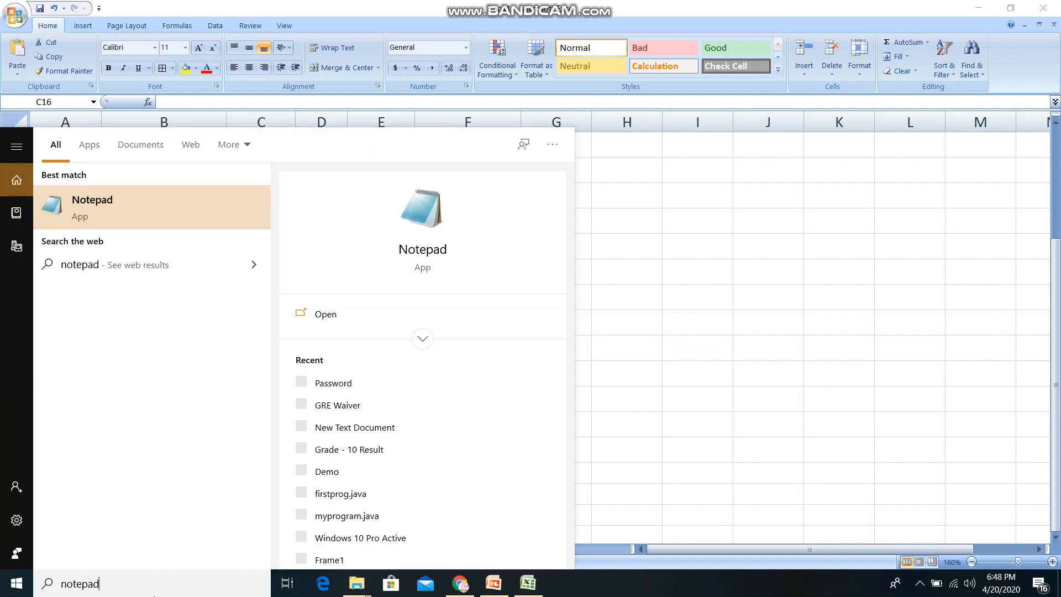
{"action": "key", "text": "Return"}
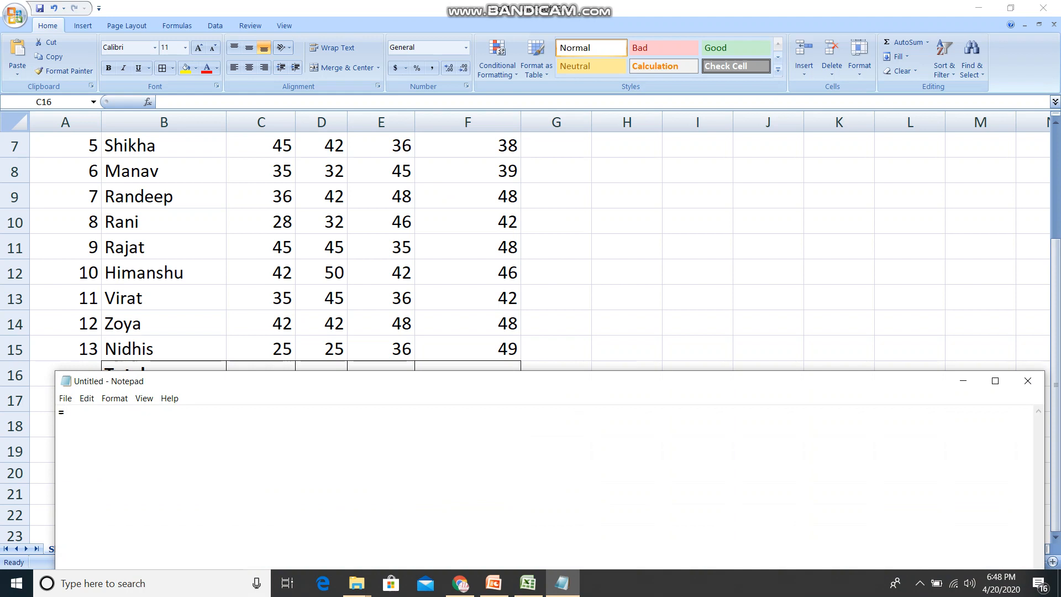
Select the note's =sum() text and set the Notepad font size to 20.
{"action": "key", "text": "ctrl+a"}
{"action": "left_click", "coordinate": [124, 412]}
{"action": "key", "text": "ctrl+a"}
{"action": "left_click", "coordinate": [148, 417]}
{"action": "key", "text": "ctrl+a"}
{"action": "left_click", "coordinate": [121, 404]}
{"action": "left_click", "coordinate": [130, 428]}
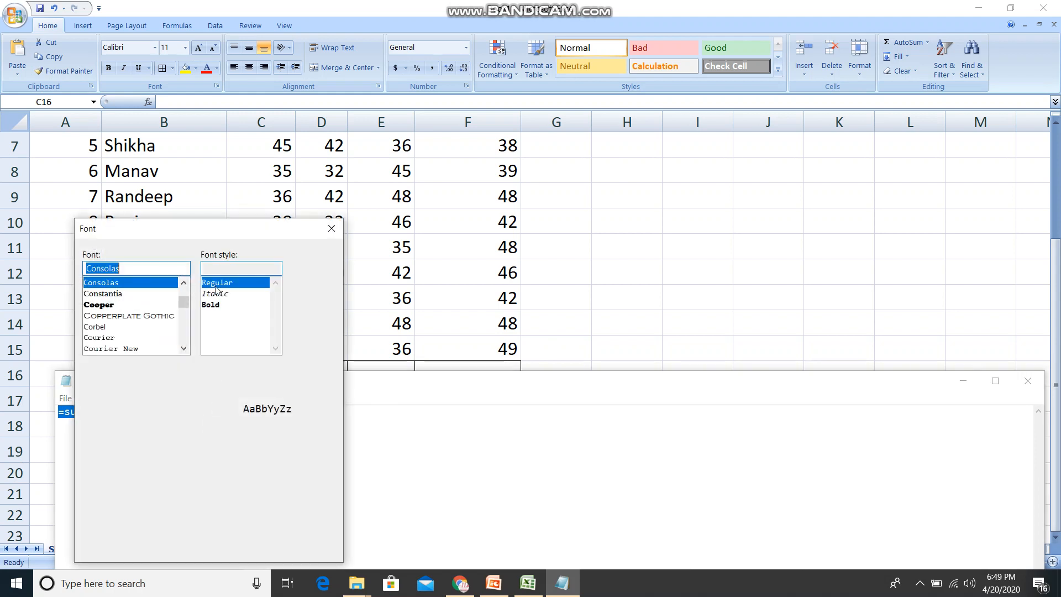
{"action": "left_click", "coordinate": [302, 318]}
{"action": "left_click", "coordinate": [302, 325]}
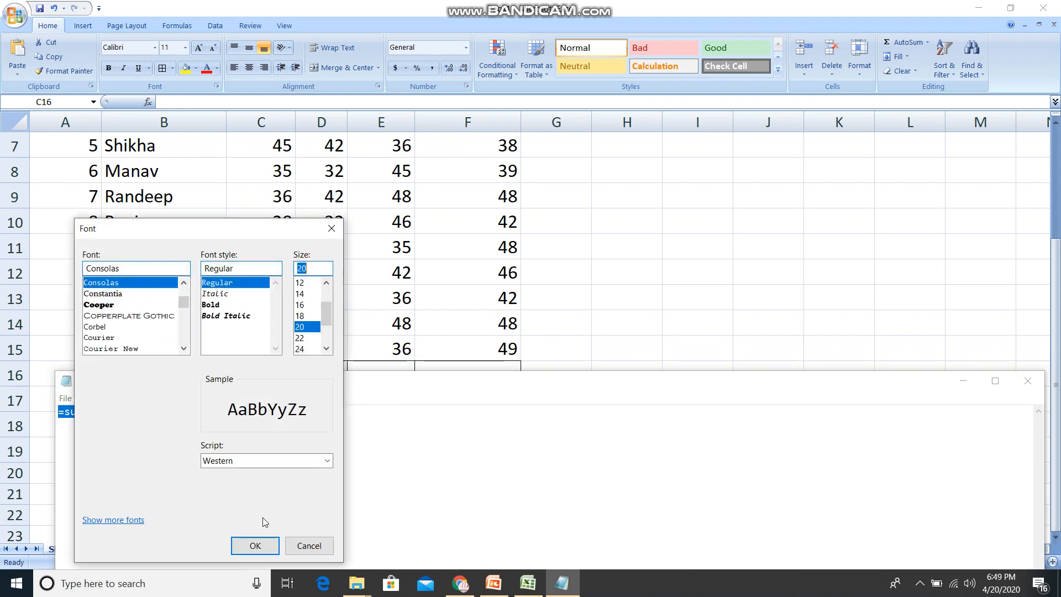
{"action": "left_click", "coordinate": [254, 546]}
Enlarge the Notepad font beyond size 20 so the formula is easy to read.
{"action": "left_click", "coordinate": [115, 398]}
{"action": "left_click", "coordinate": [131, 426]}
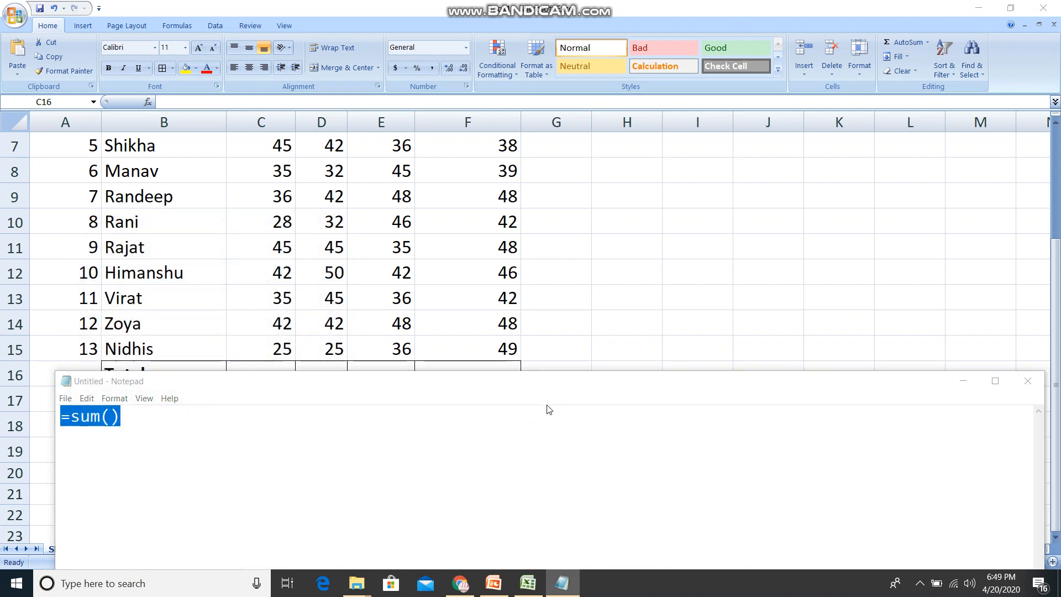
{"action": "left_click", "coordinate": [302, 327]}
{"action": "left_click", "coordinate": [256, 545]}
Complete the note's syntax as =sum(cell range) and minimize Notepad to return to the Excel worksheet.
{"action": "left_click_drag", "start_coordinate": [323, 381], "coordinate": [410, 287]}
{"action": "left_click", "coordinate": [229, 328]}
{"action": "type", "text": "cell ragne"}
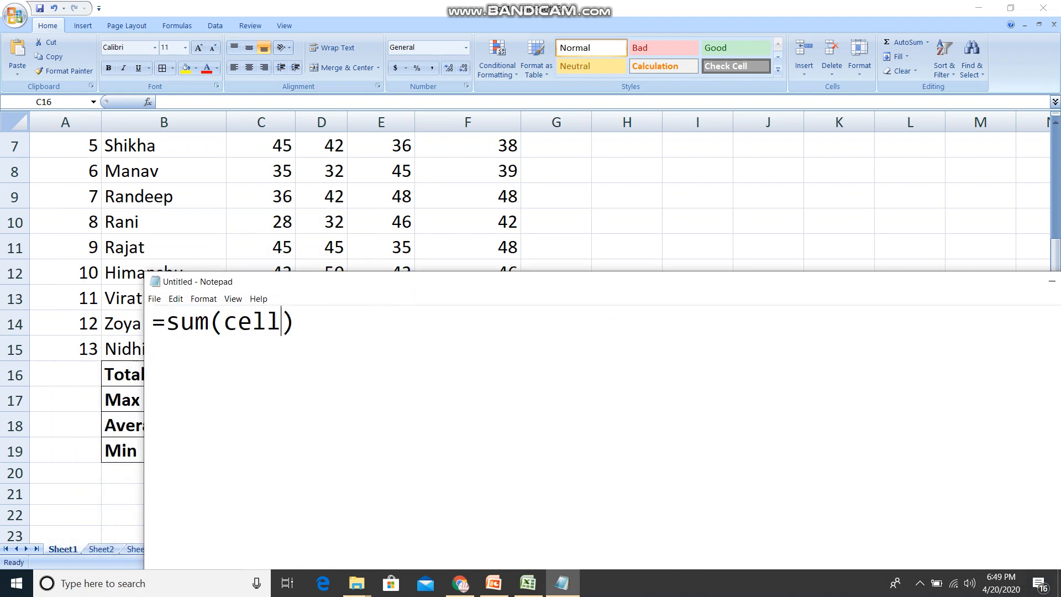
{"action": "key", "text": "BackSpace"}
{"action": "key", "text": "BackSpace"}
{"action": "key", "text": "BackSpace"}
{"action": "type", "text": "nge"}
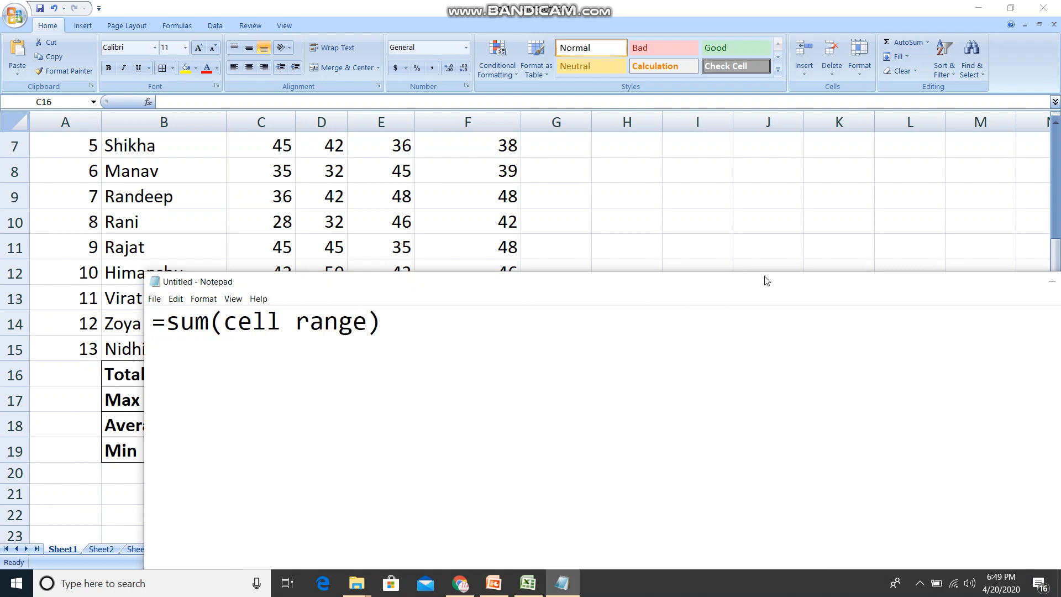
{"action": "left_click_drag", "start_coordinate": [729, 289], "coordinate": [586, 298]}
{"action": "left_click", "coordinate": [904, 292]}
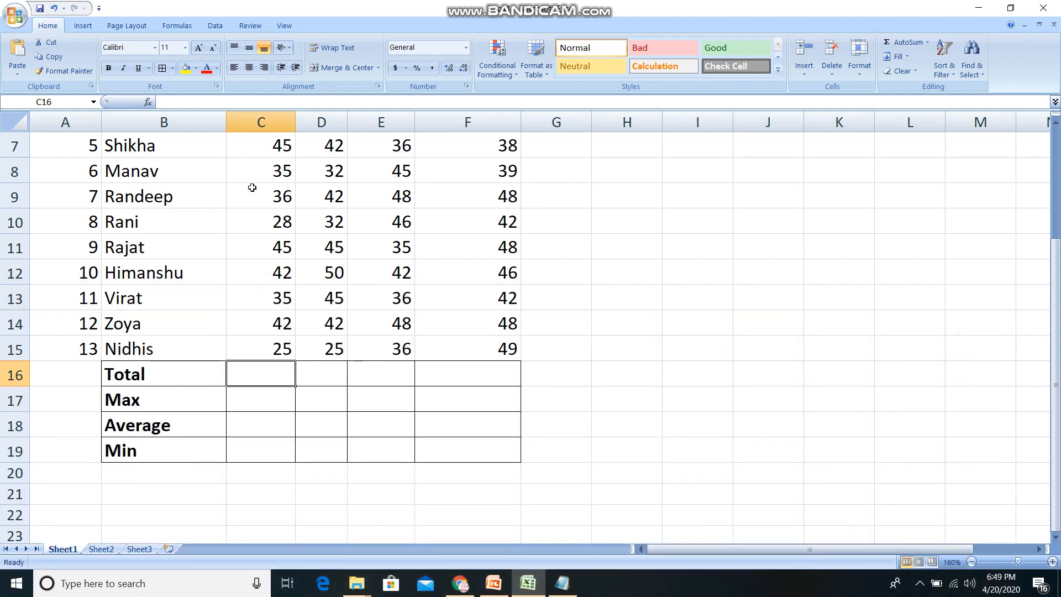
Select the English marks from the first student to the last to examine the range for the sum.
{"action": "scroll", "coordinate": [262, 205], "scroll_direction": "up", "scroll_amount": 1}
{"action": "scroll", "coordinate": [268, 420], "scroll_direction": "up", "scroll_amount": 1}
{"action": "left_click", "coordinate": [279, 235]}
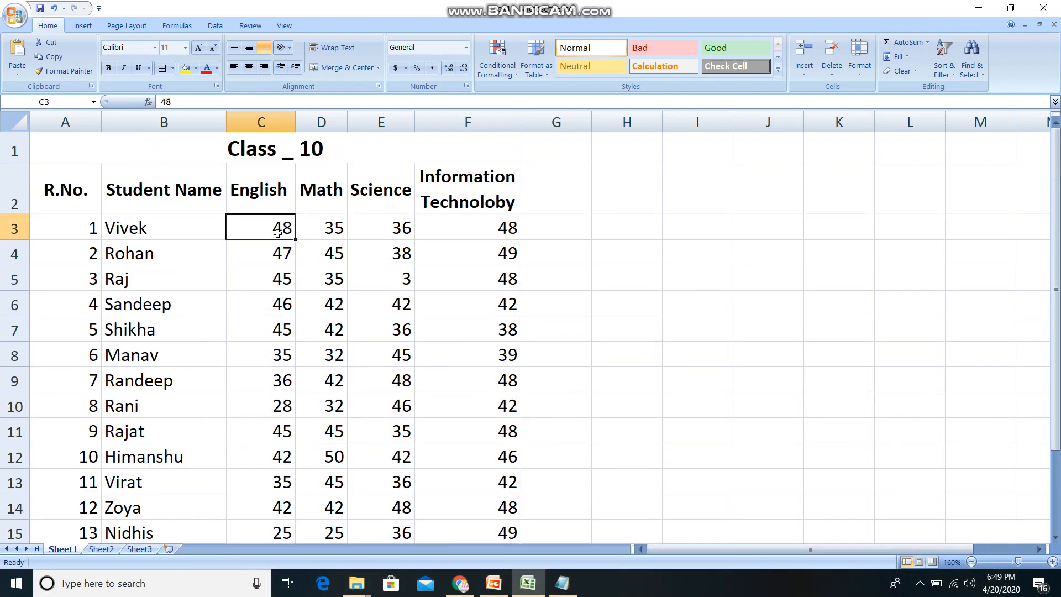
{"action": "scroll", "coordinate": [276, 287], "scroll_direction": "down", "scroll_amount": 1}
{"action": "left_click", "coordinate": [269, 431], "text": "shift"}
{"action": "scroll", "coordinate": [249, 414], "scroll_direction": "up", "scroll_amount": 1}
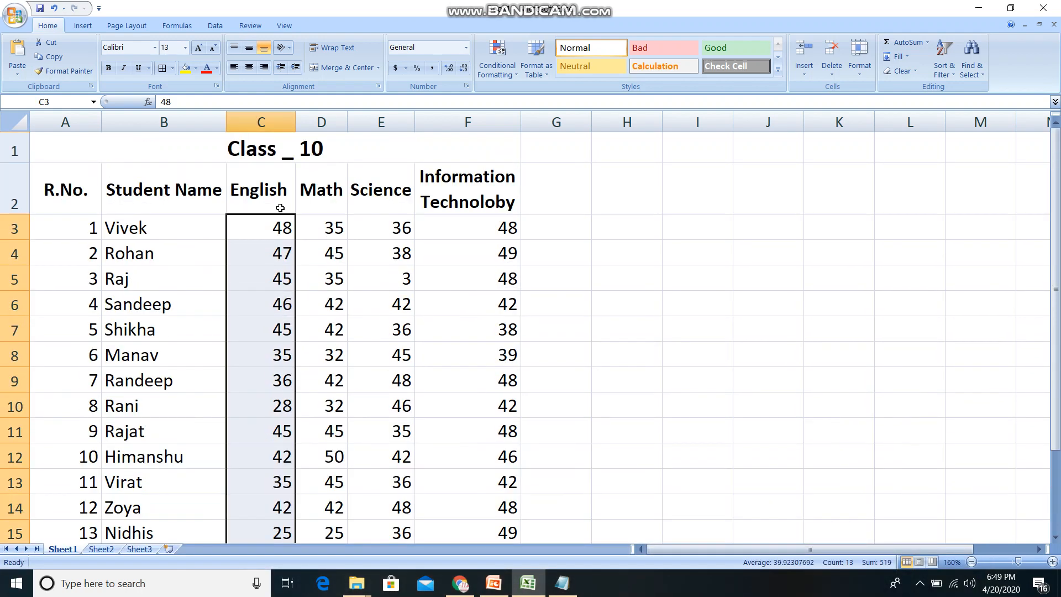
{"action": "left_click", "coordinate": [254, 231]}
{"action": "scroll", "coordinate": [265, 262], "scroll_direction": "down", "scroll_amount": 3}
{"action": "left_click", "coordinate": [257, 276], "text": "shift"}
{"action": "scroll", "coordinate": [261, 243], "scroll_direction": "up", "scroll_amount": 3}
Check the cell references of the first and last English marks, C3 and C15.
{"action": "left_click", "coordinate": [261, 223]}
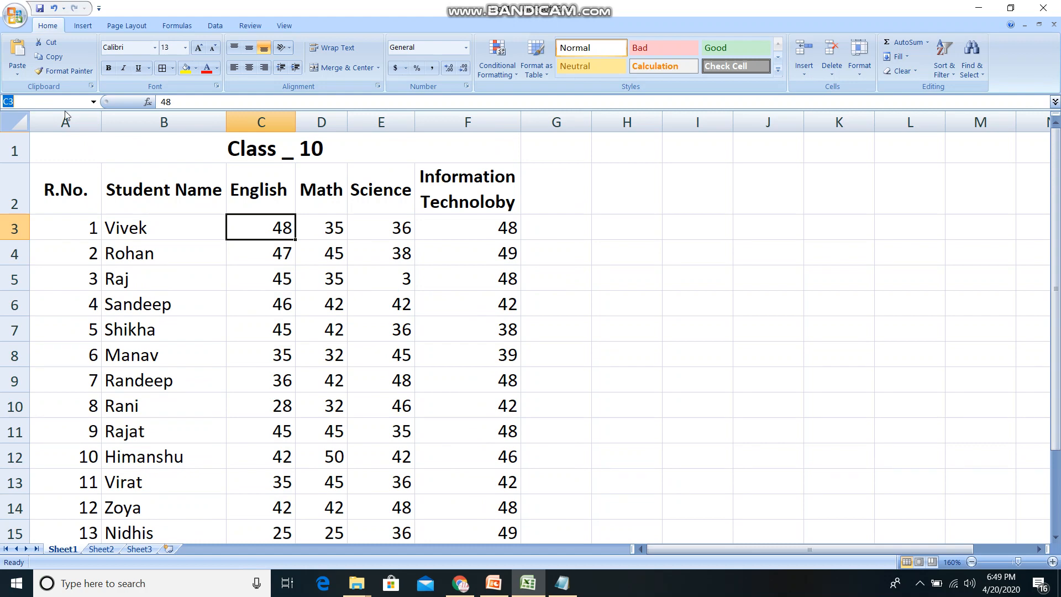
{"action": "left_click", "coordinate": [379, 313]}
{"action": "left_click", "coordinate": [264, 231]}
{"action": "scroll", "coordinate": [128, 137], "scroll_direction": "down", "scroll_amount": 2}
{"action": "left_click", "coordinate": [275, 348]}
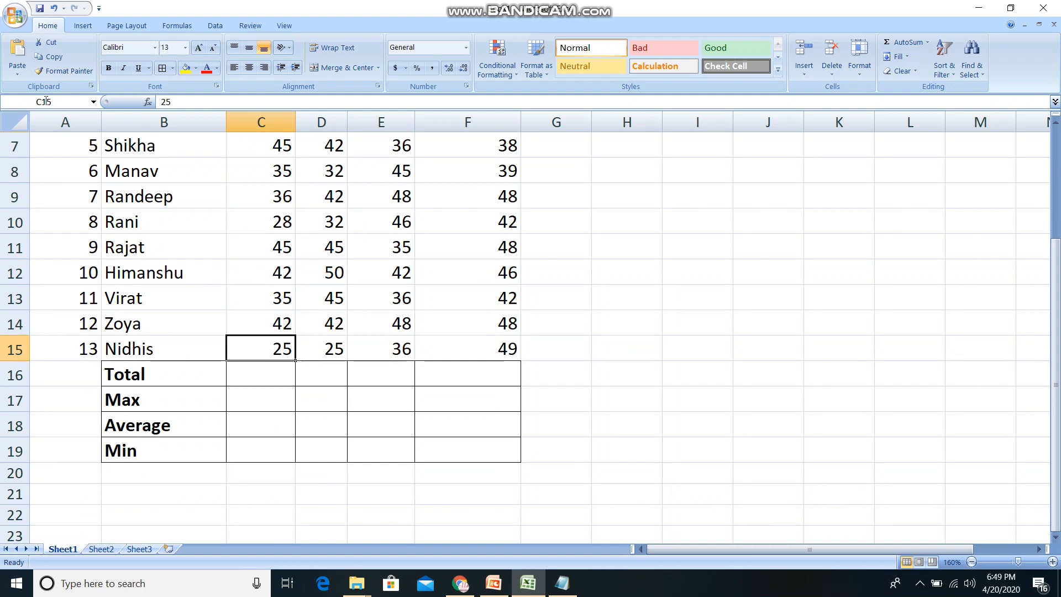
{"action": "scroll", "coordinate": [166, 221], "scroll_direction": "up", "scroll_amount": 2}
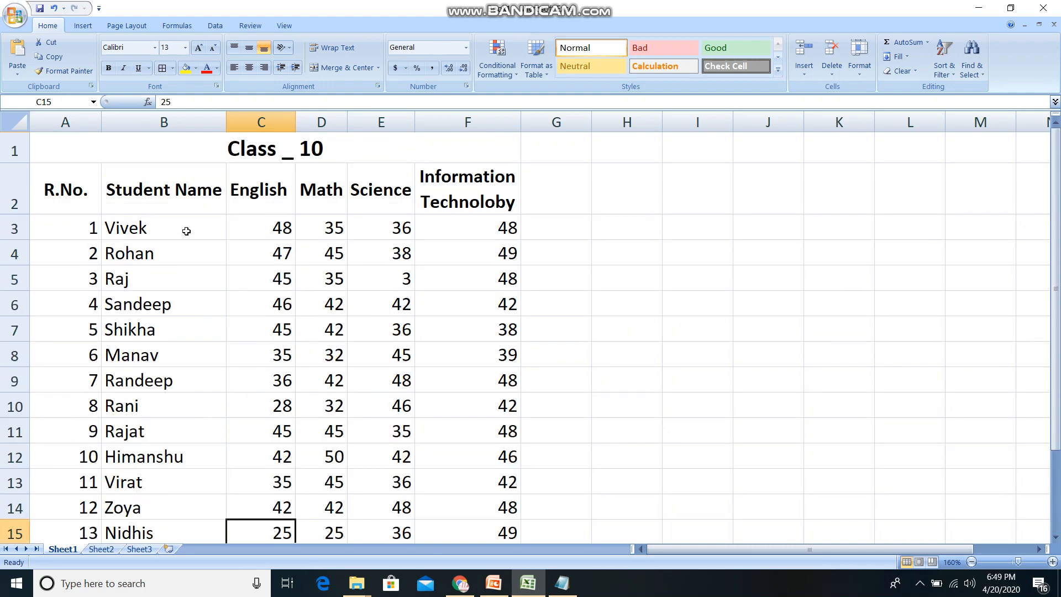
Select the complete English marks range C3:C15 and look over it.
{"action": "left_click", "coordinate": [275, 229]}
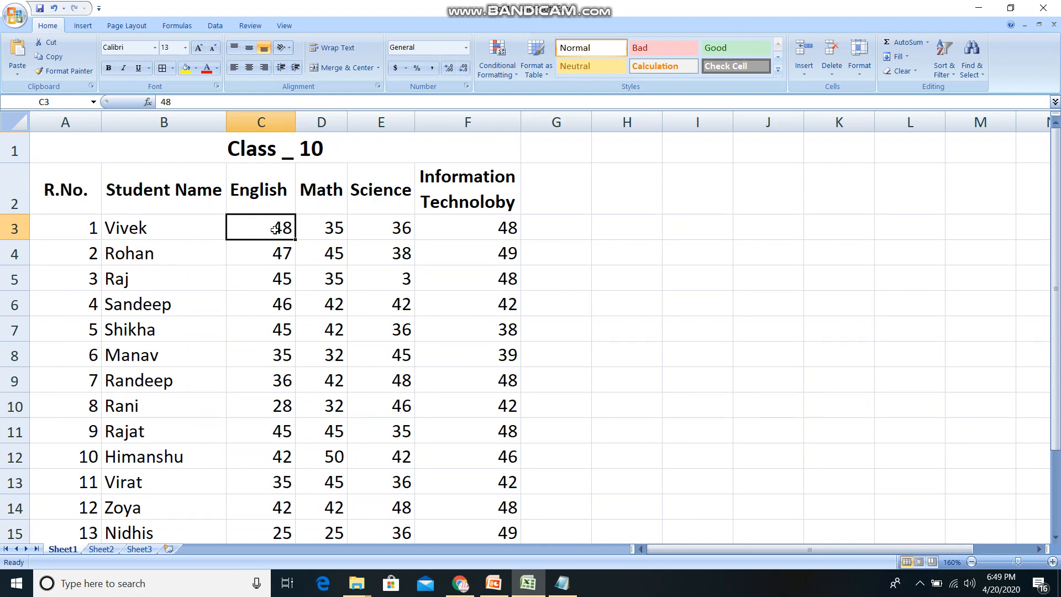
{"action": "scroll", "coordinate": [275, 230], "scroll_direction": "down", "scroll_amount": 1}
{"action": "left_click", "coordinate": [280, 431], "text": "shift"}
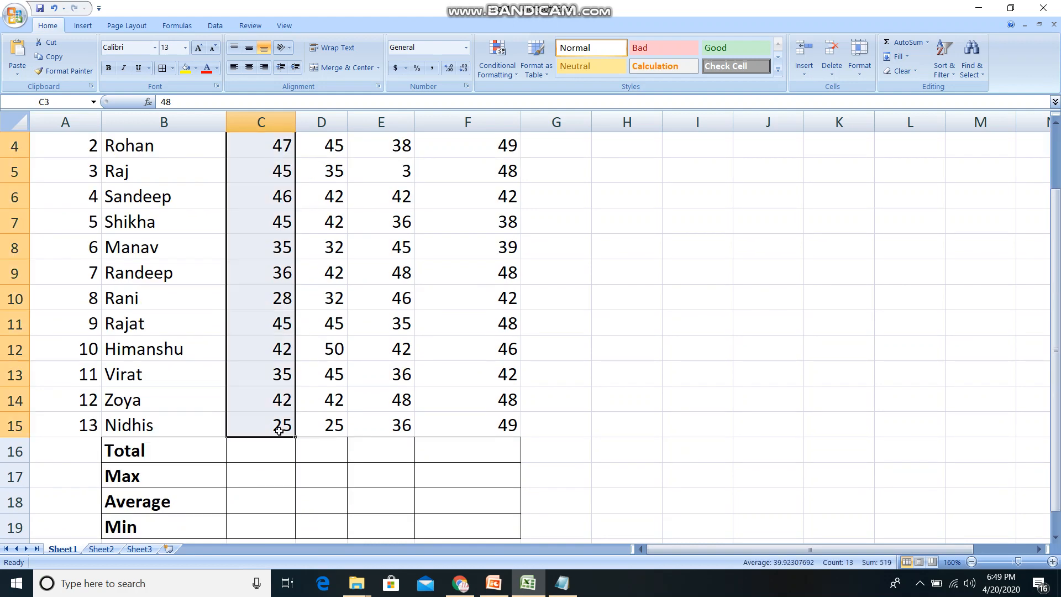
{"action": "scroll", "coordinate": [282, 420], "scroll_direction": "up", "scroll_amount": 1}
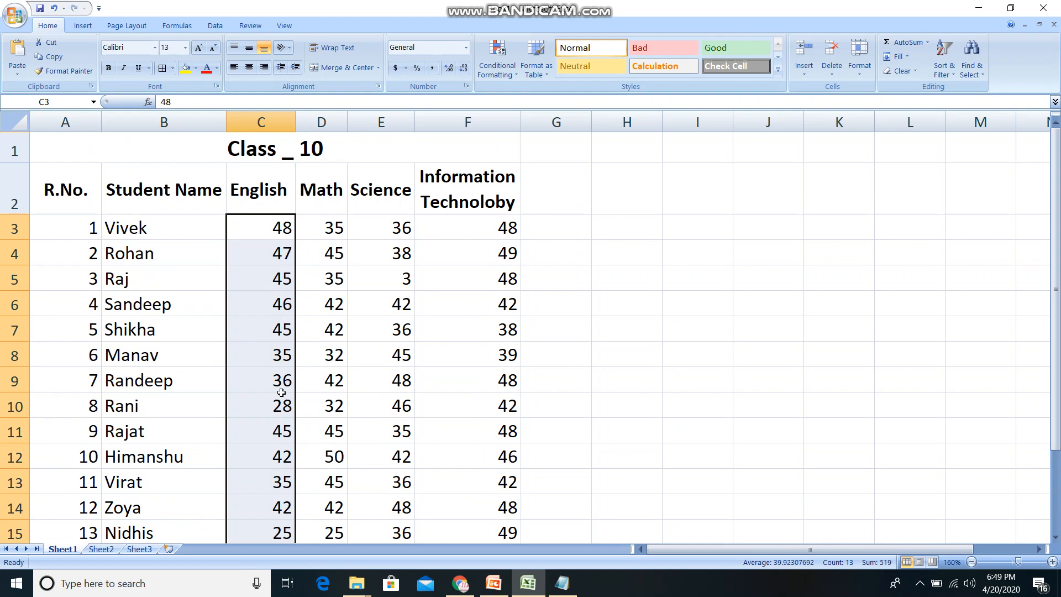
{"action": "scroll", "coordinate": [281, 392], "scroll_direction": "down", "scroll_amount": 2}
{"action": "scroll", "coordinate": [273, 343], "scroll_direction": "up", "scroll_amount": 1}
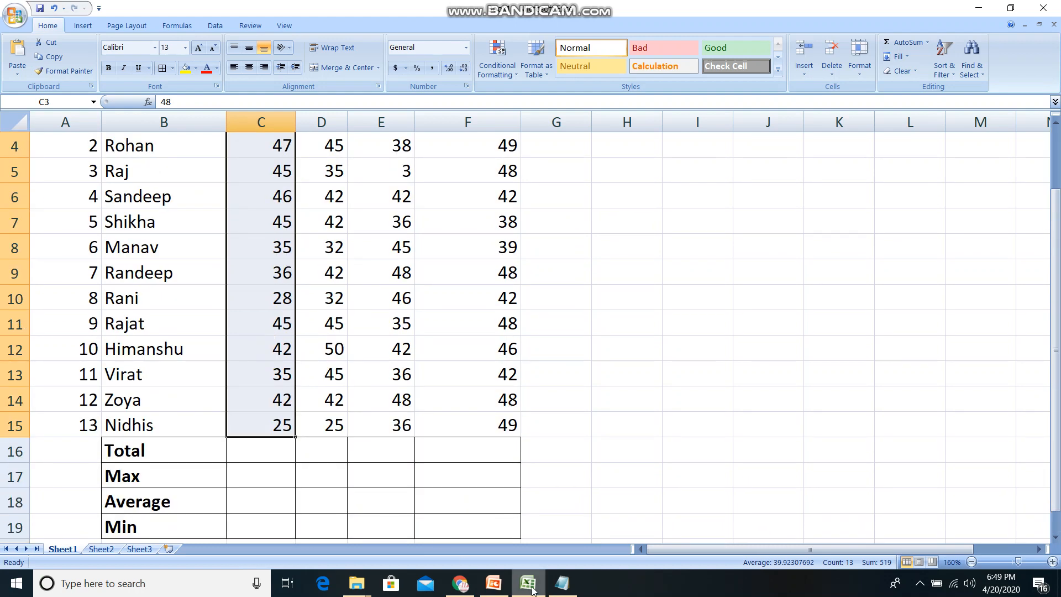
Switch back to Notepad and add the example formula =sum(c3:c15) below the syntax line.
{"action": "left_click", "coordinate": [563, 583]}
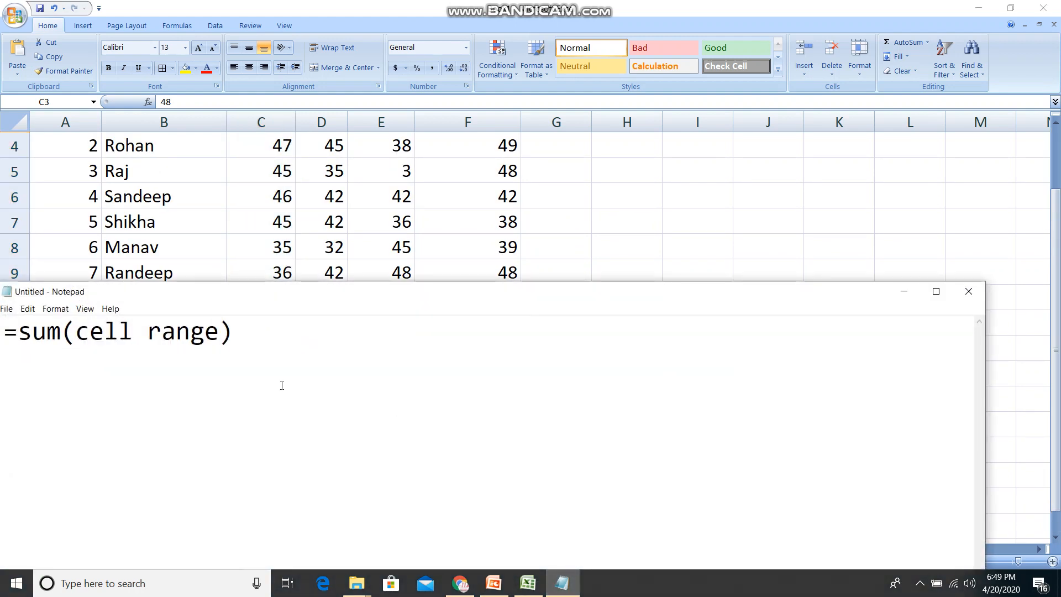
{"action": "left_click_drag", "start_coordinate": [275, 294], "coordinate": [439, 289]}
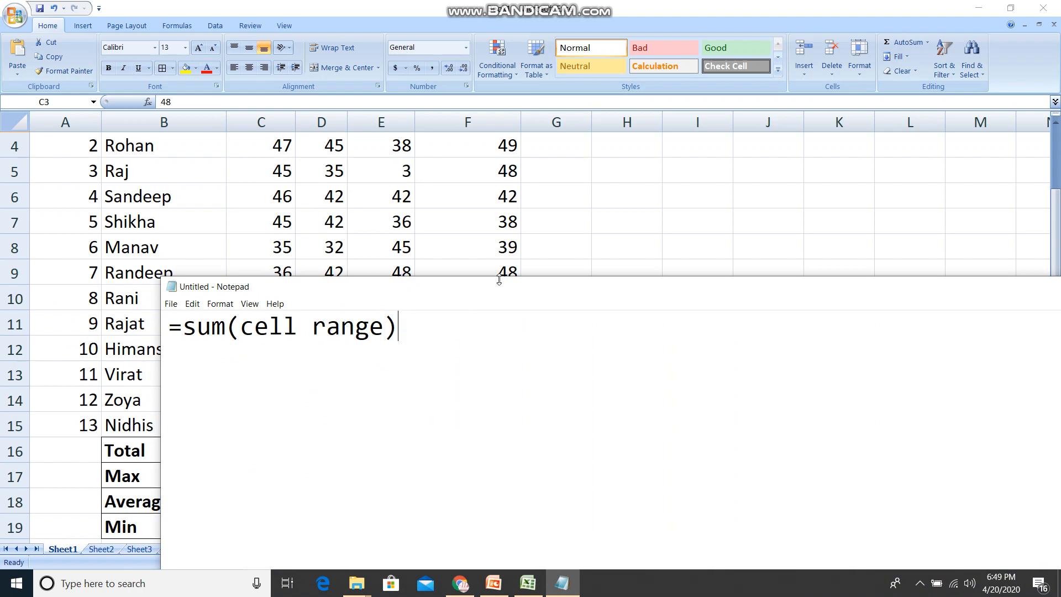
{"action": "key", "text": "Return"}
{"action": "key", "text": "Return"}
{"action": "type", "text": "=sum9c"}
{"action": "key", "text": "BackSpace"}
{"action": "key", "text": "BackSpace"}
{"action": "type", "text": "(c3"}
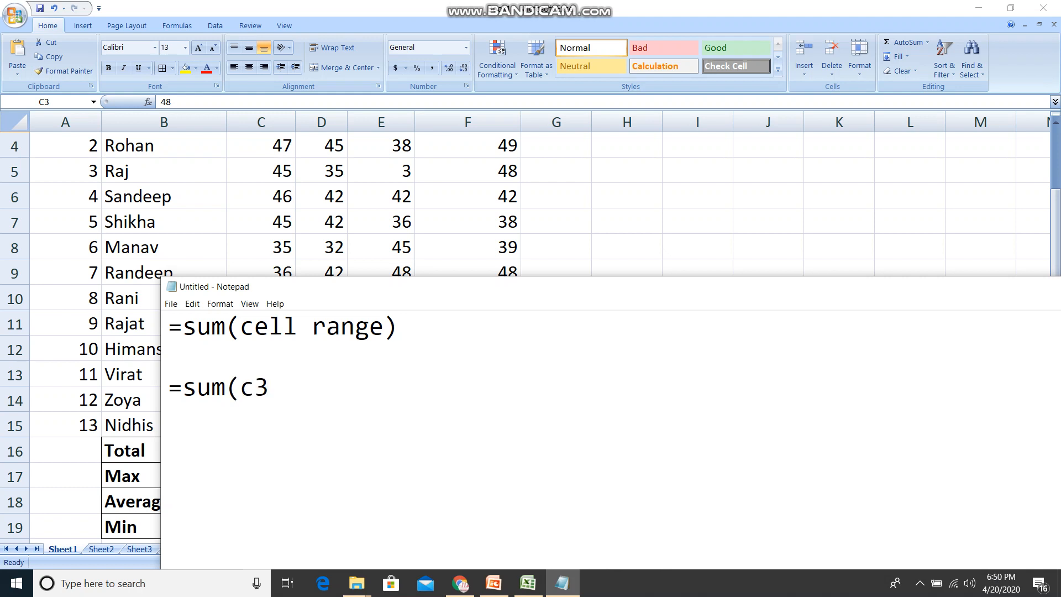
{"action": "type", "text": ":c15)"}
Highlight the =sum(c3:c15) example, reposition the Notepad window and minimize it.
{"action": "left_click_drag", "start_coordinate": [398, 390], "coordinate": [164, 391]}
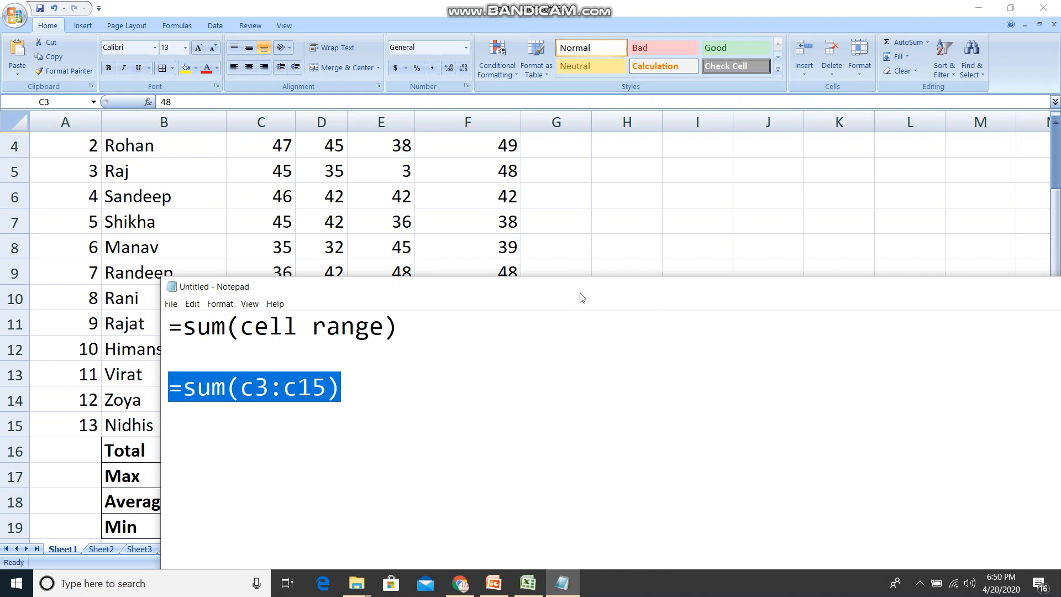
{"action": "left_click_drag", "start_coordinate": [579, 294], "coordinate": [572, 294]}
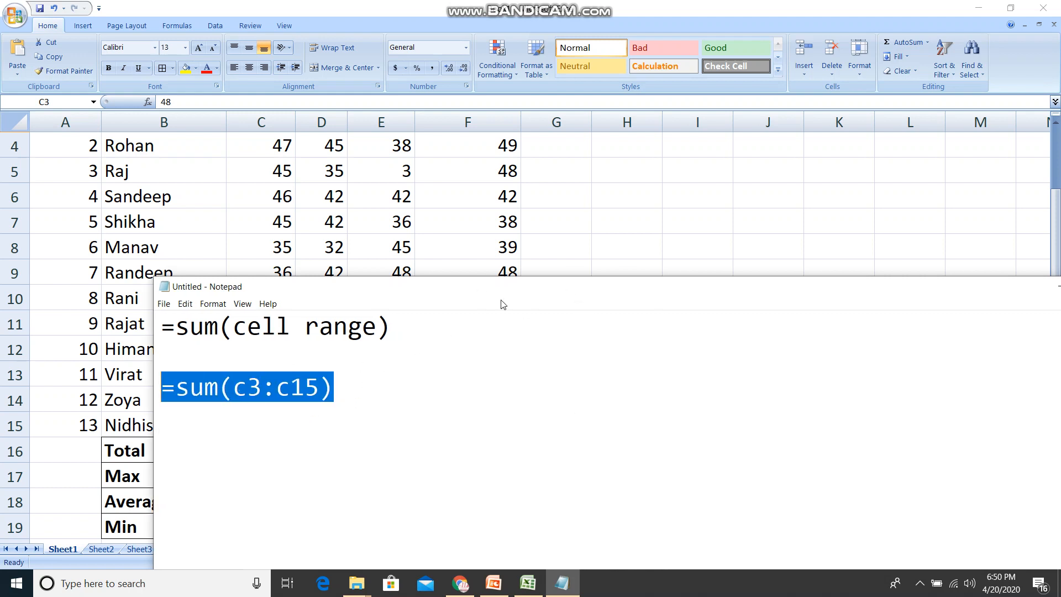
{"action": "left_click", "coordinate": [580, 315]}
{"action": "left_click_drag", "start_coordinate": [577, 288], "coordinate": [449, 301]}
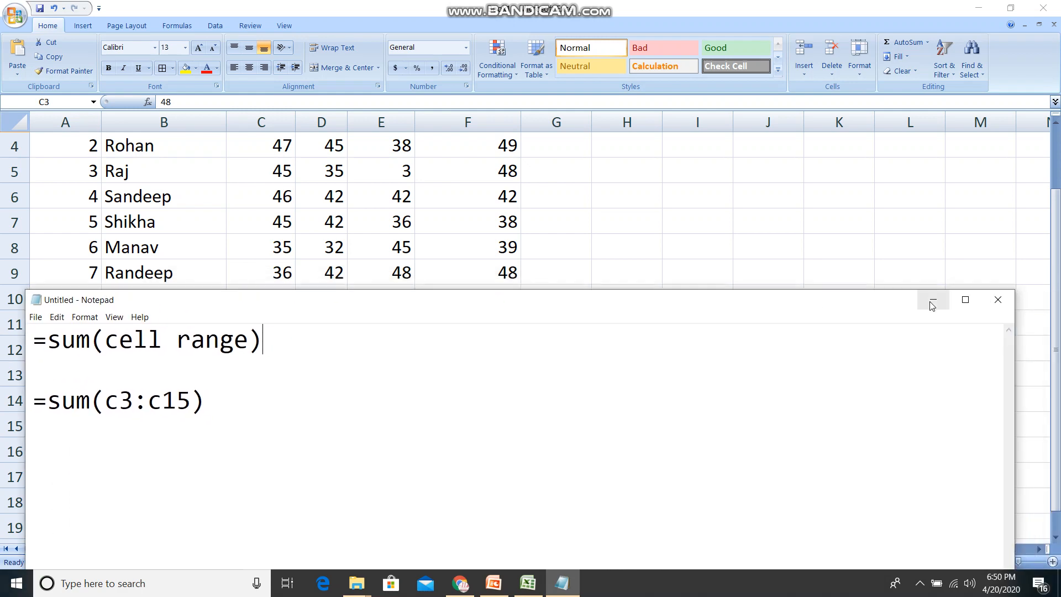
{"action": "left_click", "coordinate": [932, 303]}
Check the first and last English marks in the worksheet, cells C3 and C15.
{"action": "scroll", "coordinate": [431, 289], "scroll_direction": "up", "scroll_amount": 1}
{"action": "left_click", "coordinate": [278, 229]}
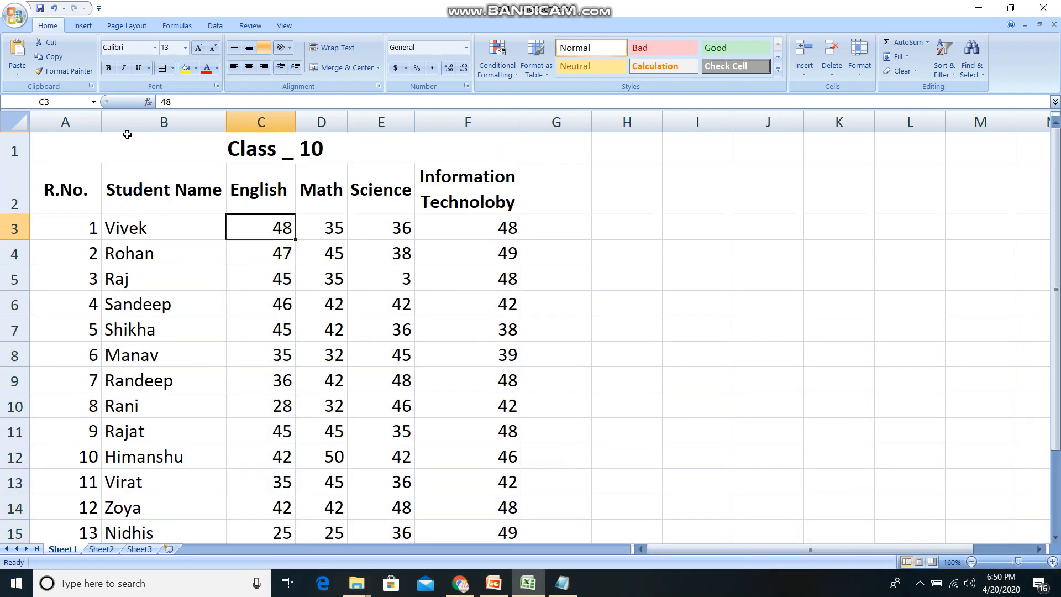
{"action": "scroll", "coordinate": [277, 233], "scroll_direction": "down", "scroll_amount": 2}
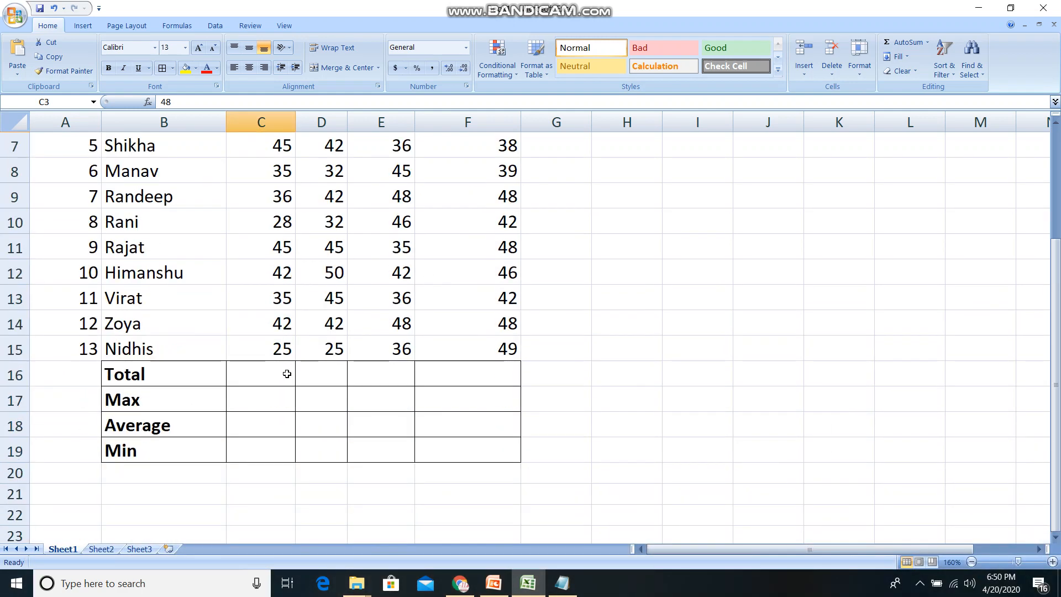
{"action": "left_click", "coordinate": [282, 348]}
Enter the formula =sum(c3:c15) in the Total row's English cell, C16, reviewing the outlined range before completing it.
{"action": "left_click", "coordinate": [244, 376]}
{"action": "type", "text": "=sum"}
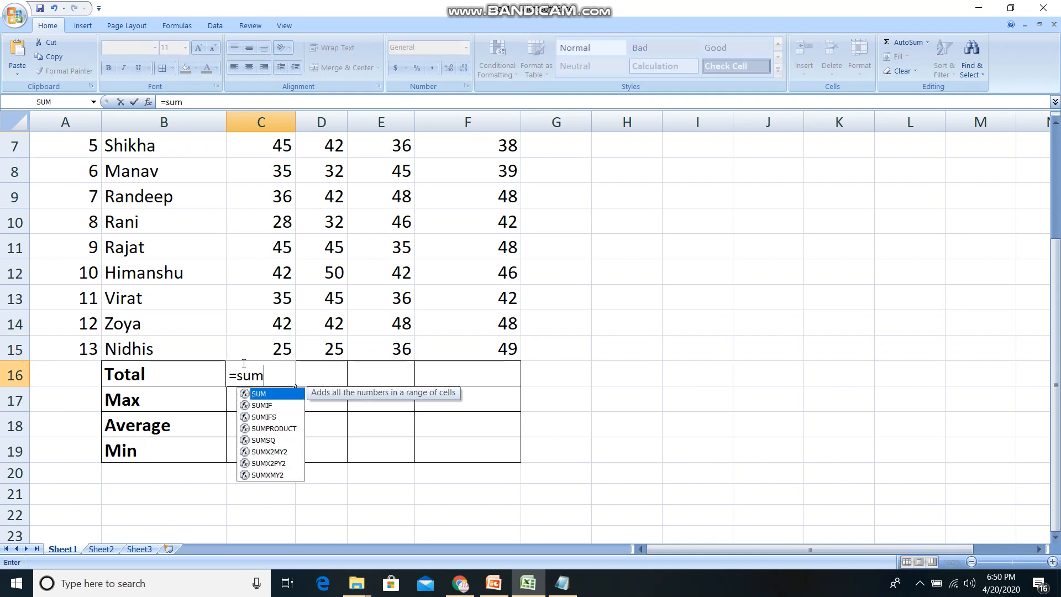
{"action": "type", "text": "(c3"}
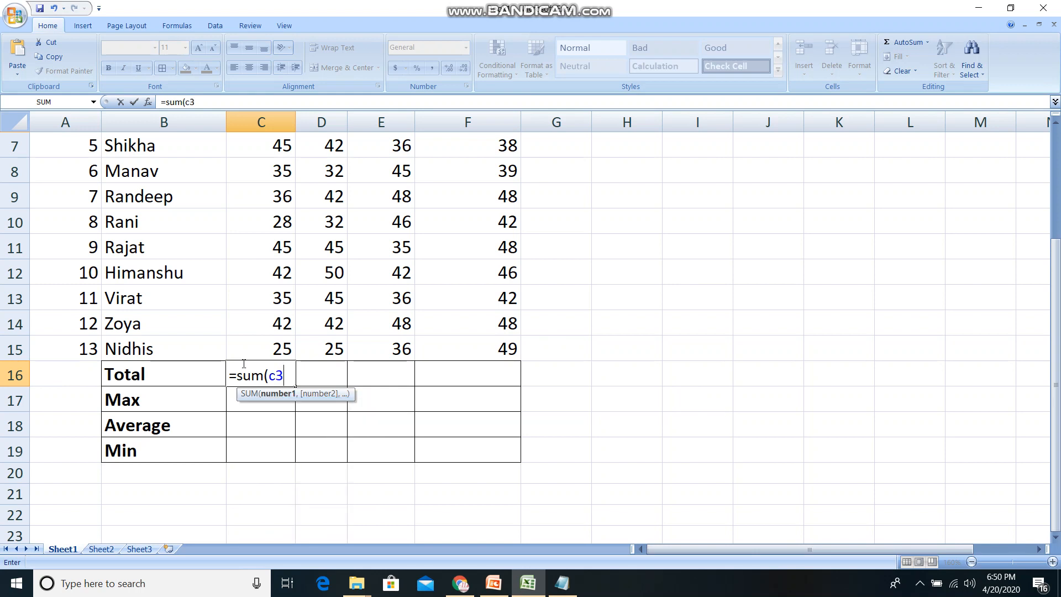
{"action": "type", "text": ":c15"}
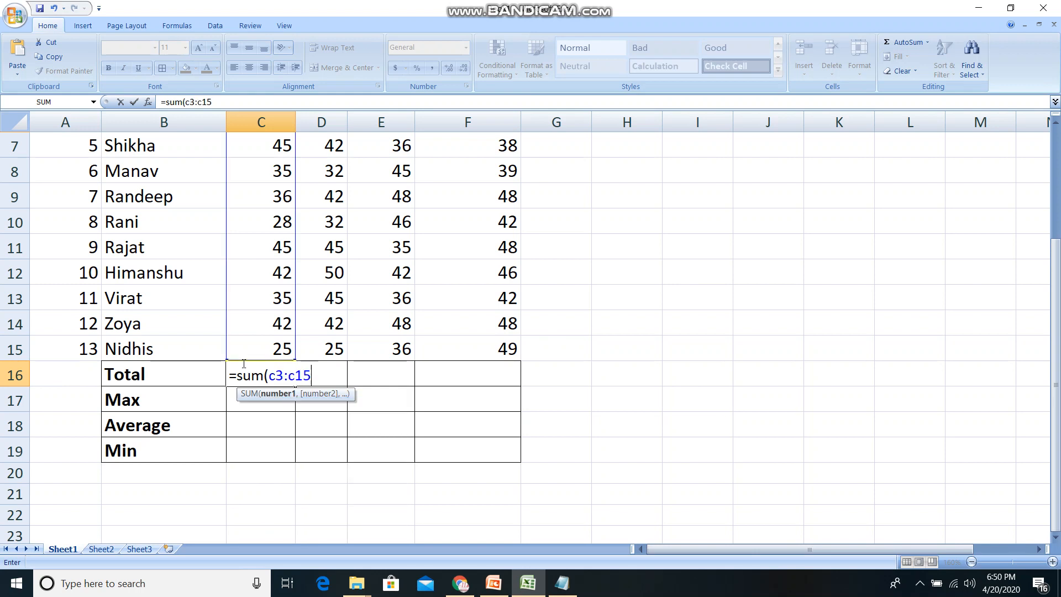
{"action": "scroll", "coordinate": [244, 364], "scroll_direction": "up", "scroll_amount": 1}
{"action": "scroll", "coordinate": [346, 206], "scroll_direction": "up", "scroll_amount": 1}
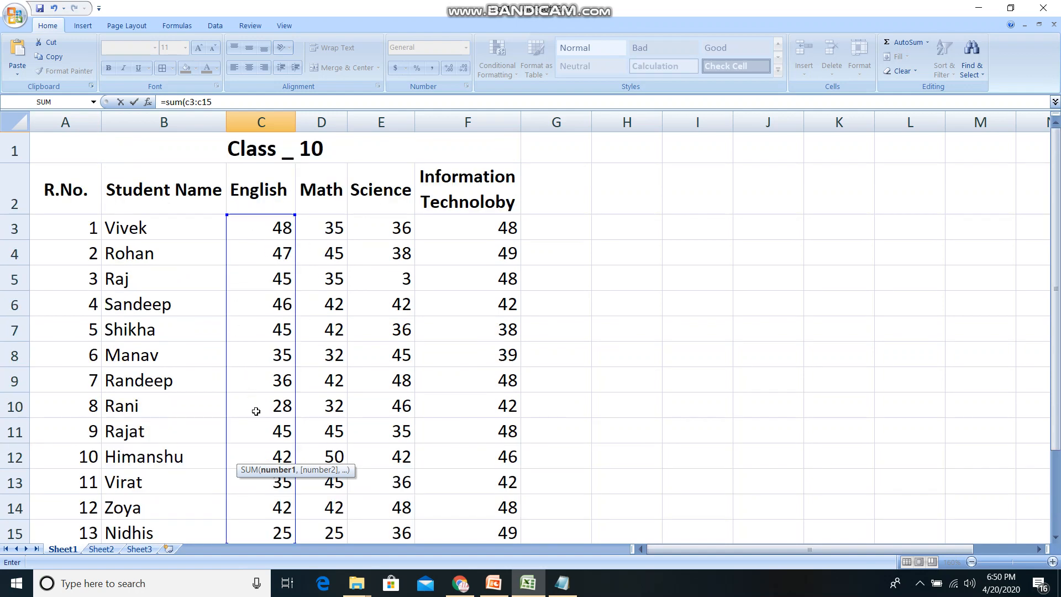
{"action": "scroll", "coordinate": [228, 327], "scroll_direction": "down", "scroll_amount": 1}
{"action": "scroll", "coordinate": [228, 330], "scroll_direction": "down", "scroll_amount": 2}
{"action": "scroll", "coordinate": [259, 288], "scroll_direction": "up", "scroll_amount": 2}
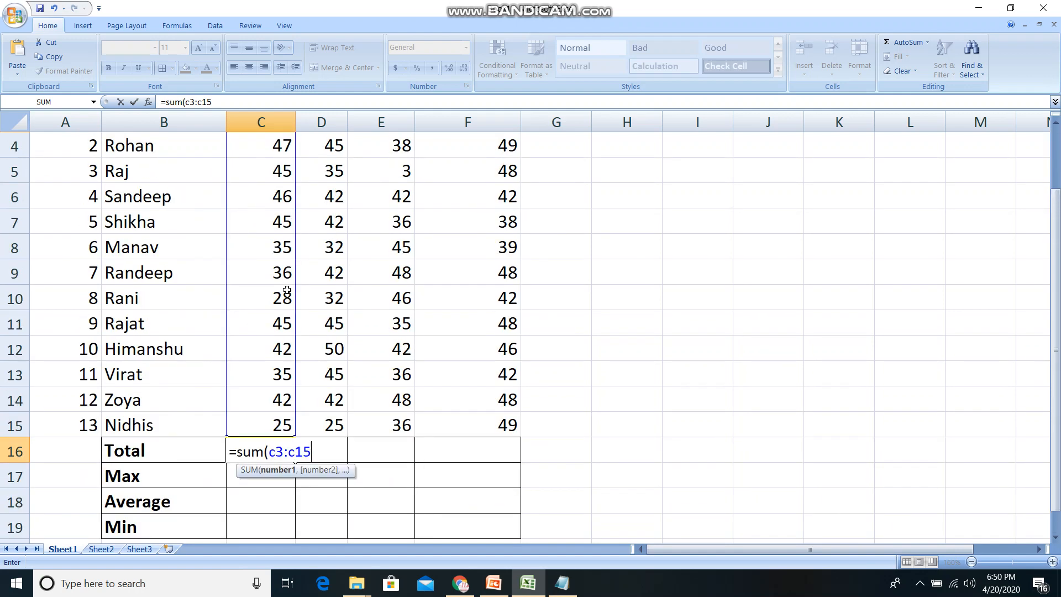
{"action": "scroll", "coordinate": [279, 299], "scroll_direction": "up", "scroll_amount": 1}
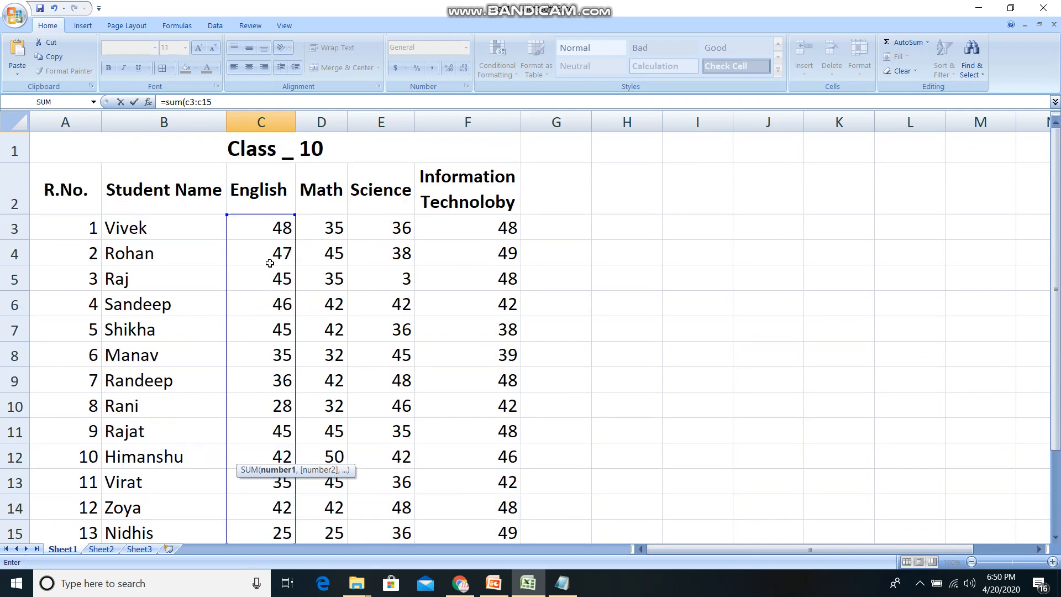
{"action": "scroll", "coordinate": [273, 265], "scroll_direction": "down", "scroll_amount": 1}
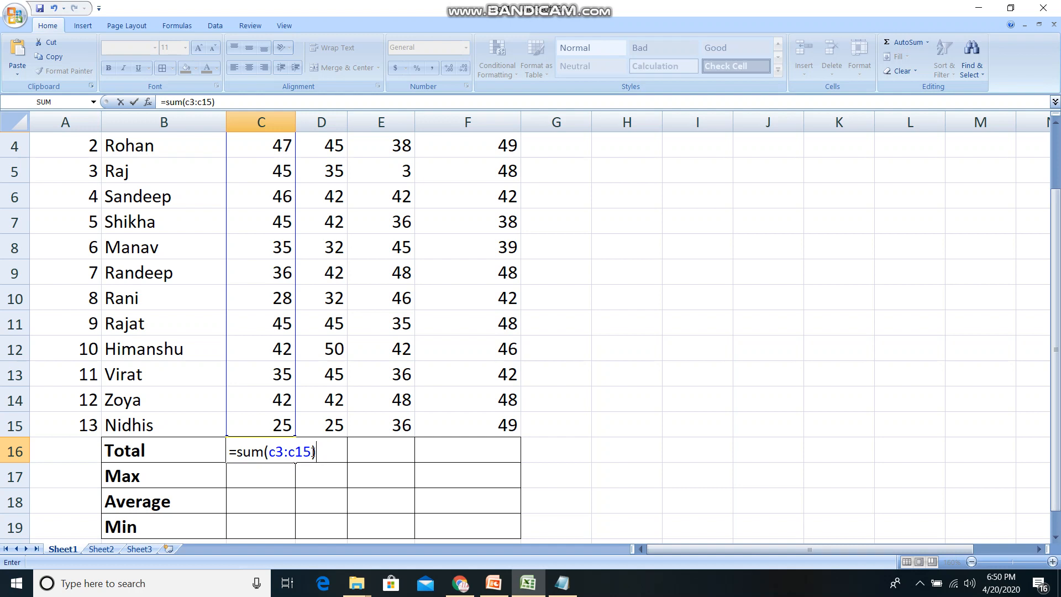
{"action": "key", "text": "Return"}
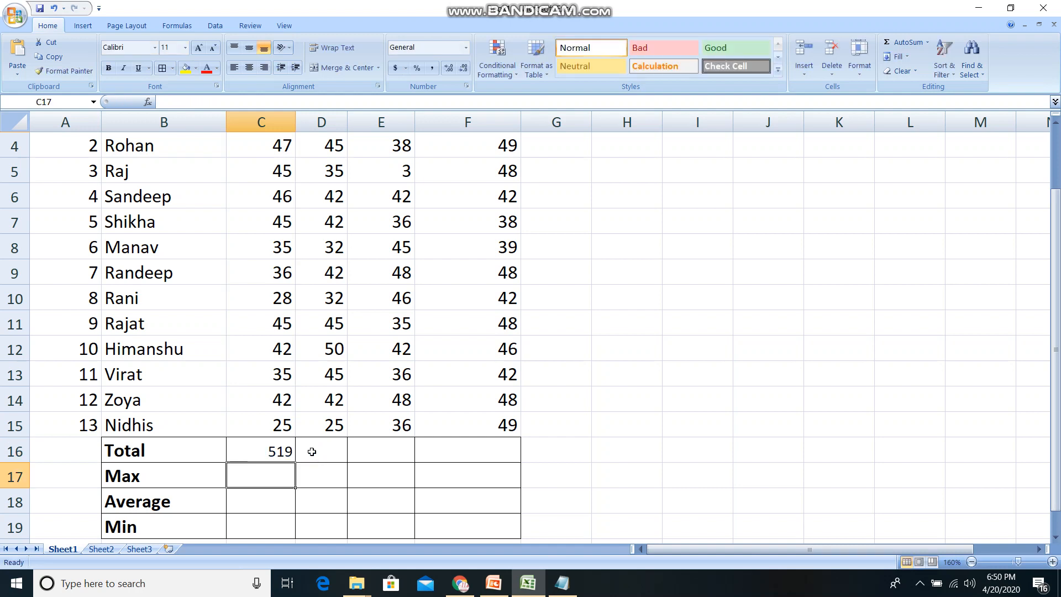
Select the English total in C16 and examine its formula and result at a larger magnification.
{"action": "scroll", "coordinate": [316, 467], "scroll_direction": "up", "scroll_amount": 1}
{"action": "left_click", "coordinate": [284, 459]}
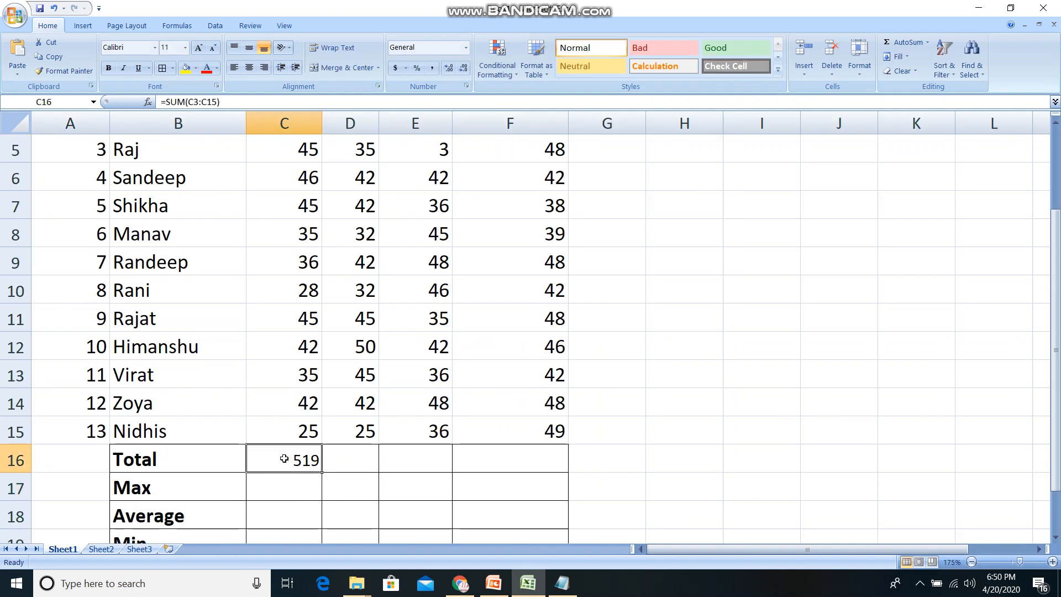
{"action": "scroll", "coordinate": [284, 459], "scroll_direction": "down", "scroll_amount": 1}
{"action": "scroll", "coordinate": [296, 462], "scroll_direction": "up", "scroll_amount": 2}
{"action": "scroll", "coordinate": [350, 470], "scroll_direction": "up", "scroll_amount": 2}
{"action": "scroll", "coordinate": [355, 473], "scroll_direction": "down", "scroll_amount": 5}
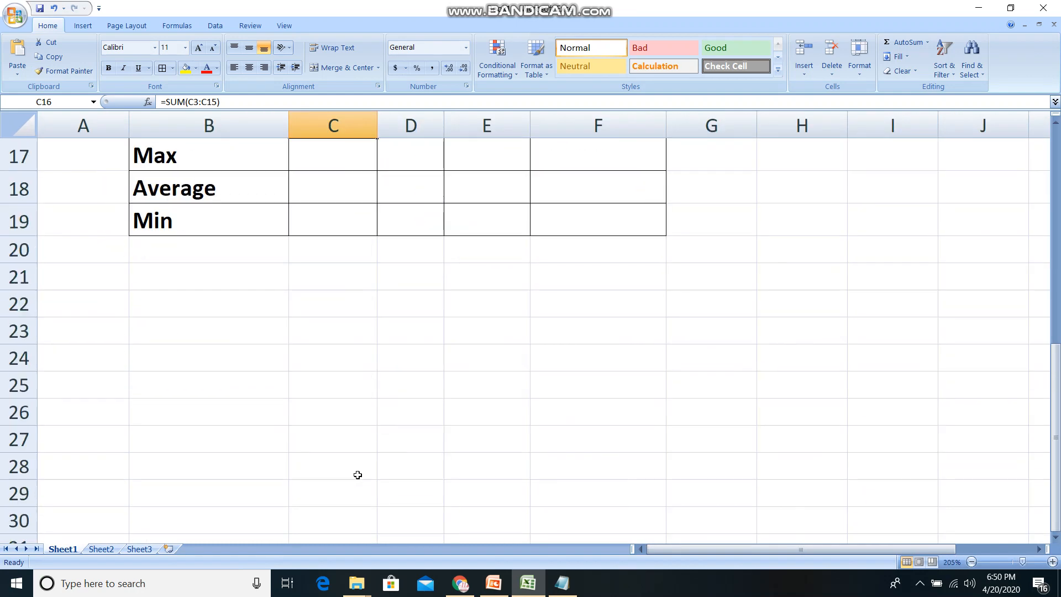
{"action": "scroll", "coordinate": [357, 474], "scroll_direction": "up", "scroll_amount": 3}
{"action": "scroll", "coordinate": [356, 414], "scroll_direction": "down", "scroll_amount": 1}
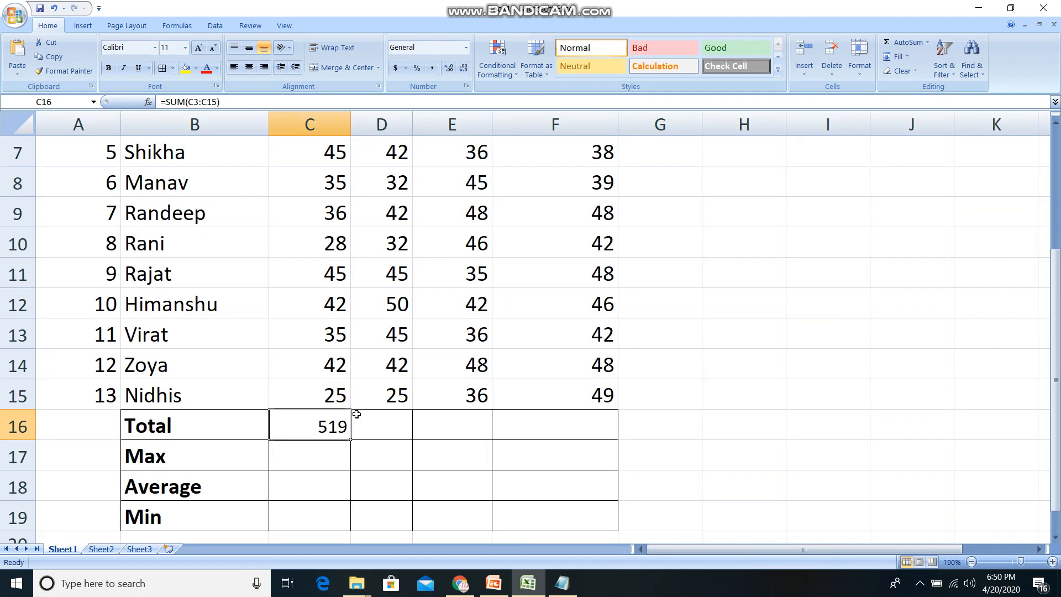
Select the English marks C3:C15 to show the range covered by the total.
{"action": "scroll", "coordinate": [355, 409], "scroll_direction": "up", "scroll_amount": 3}
{"action": "left_click", "coordinate": [311, 232]}
{"action": "scroll", "coordinate": [310, 249], "scroll_direction": "down", "scroll_amount": 1}
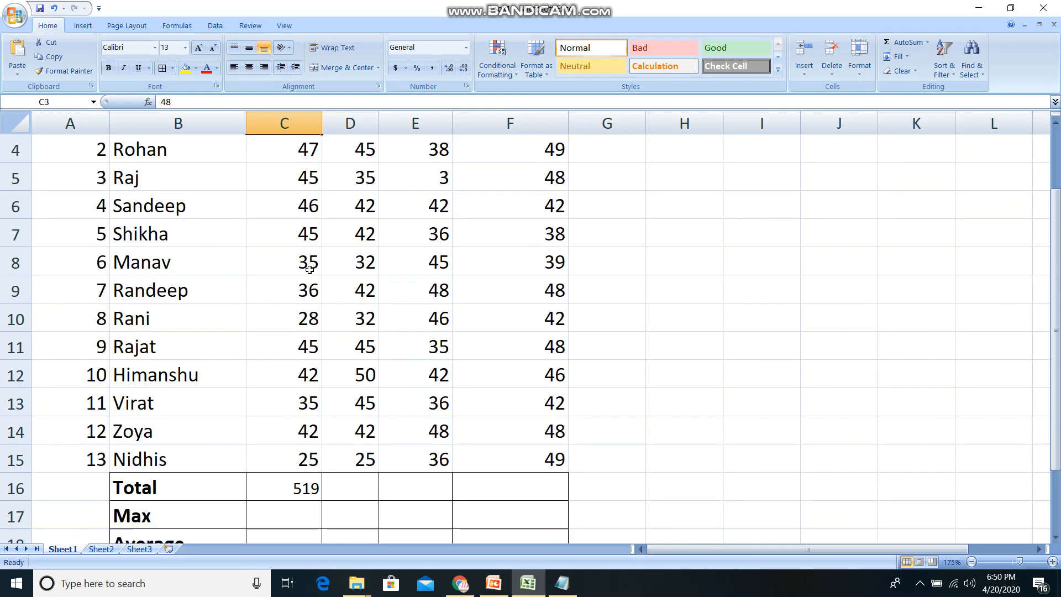
{"action": "left_click", "coordinate": [309, 457], "text": "shift"}
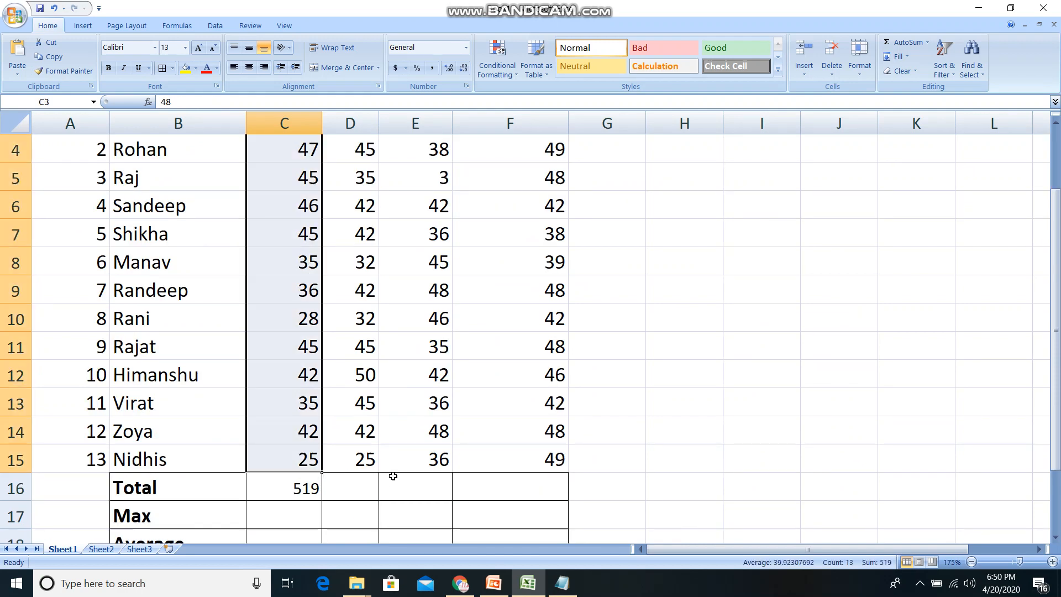
Select the Math marks from D3 to D15 to show the range to total.
{"action": "scroll", "coordinate": [387, 420], "scroll_direction": "up", "scroll_amount": 3}
{"action": "left_click", "coordinate": [359, 241]}
{"action": "scroll", "coordinate": [362, 254], "scroll_direction": "up", "scroll_amount": 1}
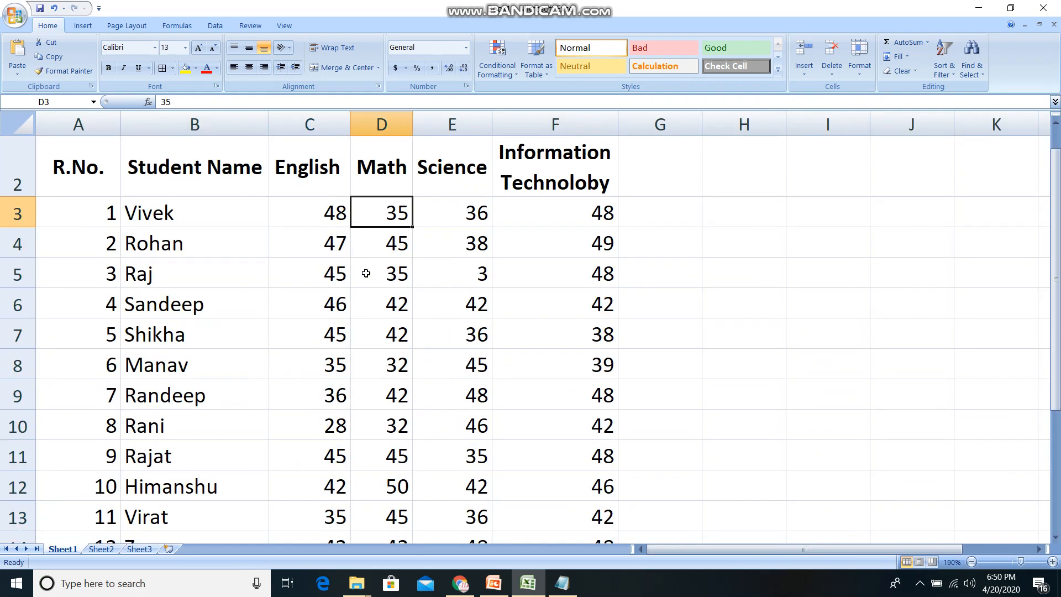
{"action": "scroll", "coordinate": [393, 315], "scroll_direction": "down", "scroll_amount": 1}
{"action": "left_click", "coordinate": [396, 453], "text": "shift"}
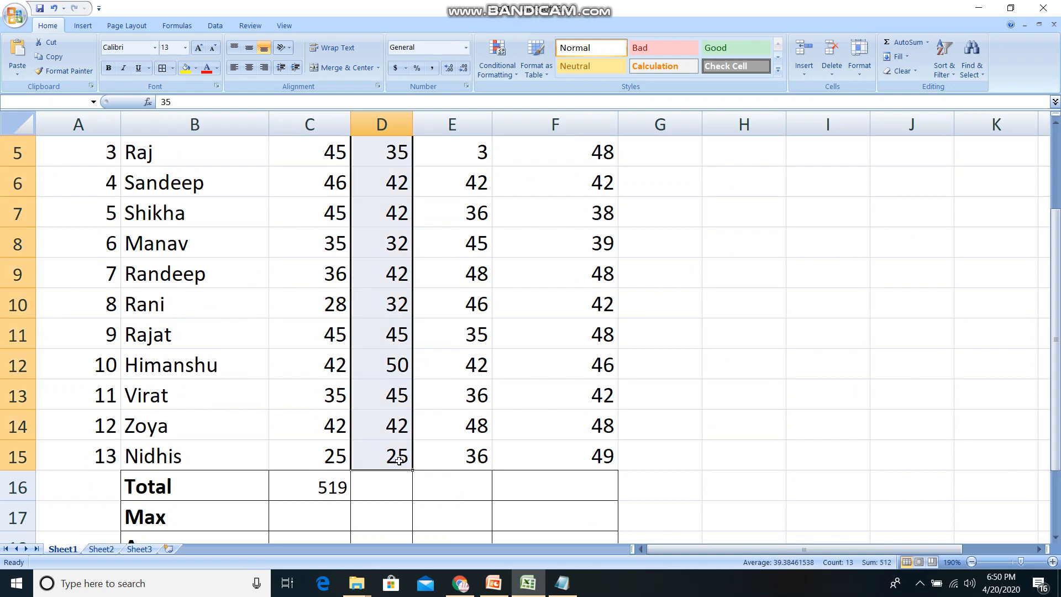
Check the cell references of the first and last Math marks, D3 and D15.
{"action": "scroll", "coordinate": [396, 310], "scroll_direction": "up", "scroll_amount": 2}
{"action": "left_click", "coordinate": [392, 252]}
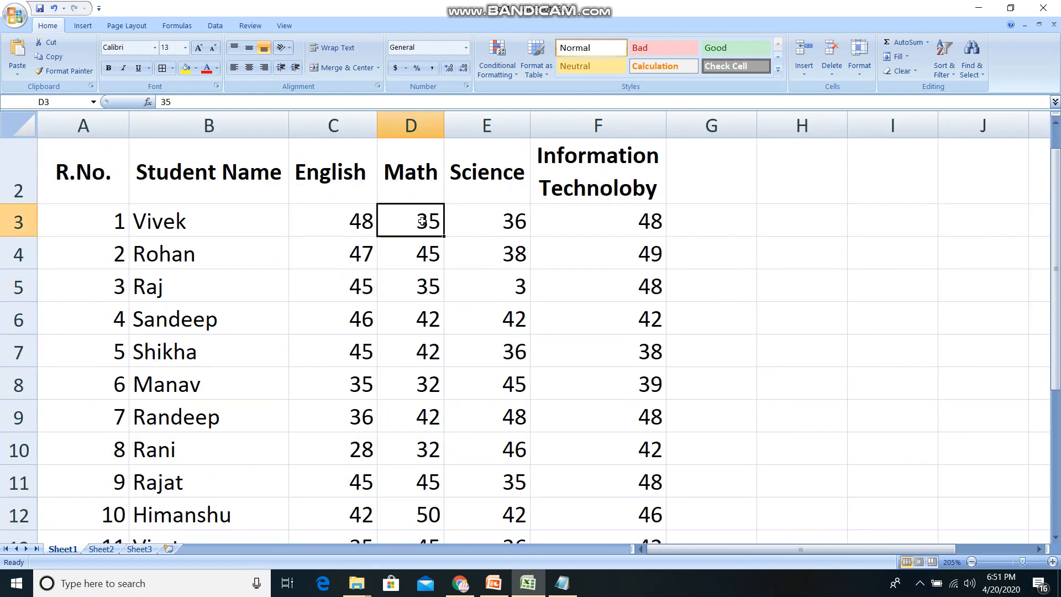
{"action": "scroll", "coordinate": [417, 240], "scroll_direction": "down", "scroll_amount": 1}
{"action": "scroll", "coordinate": [417, 240], "scroll_direction": "down", "scroll_amount": 2}
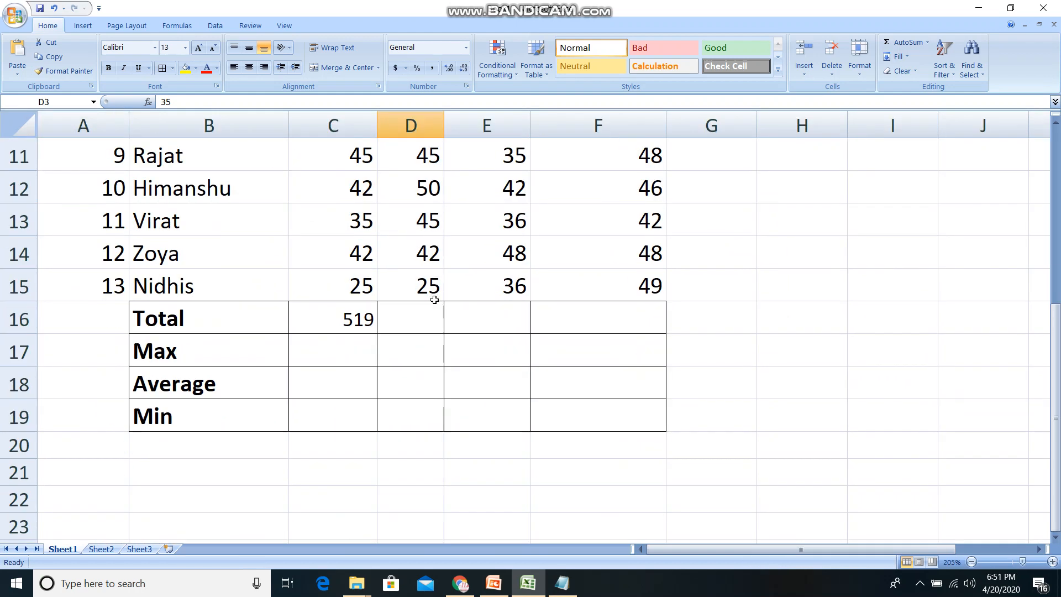
{"action": "left_click", "coordinate": [429, 286]}
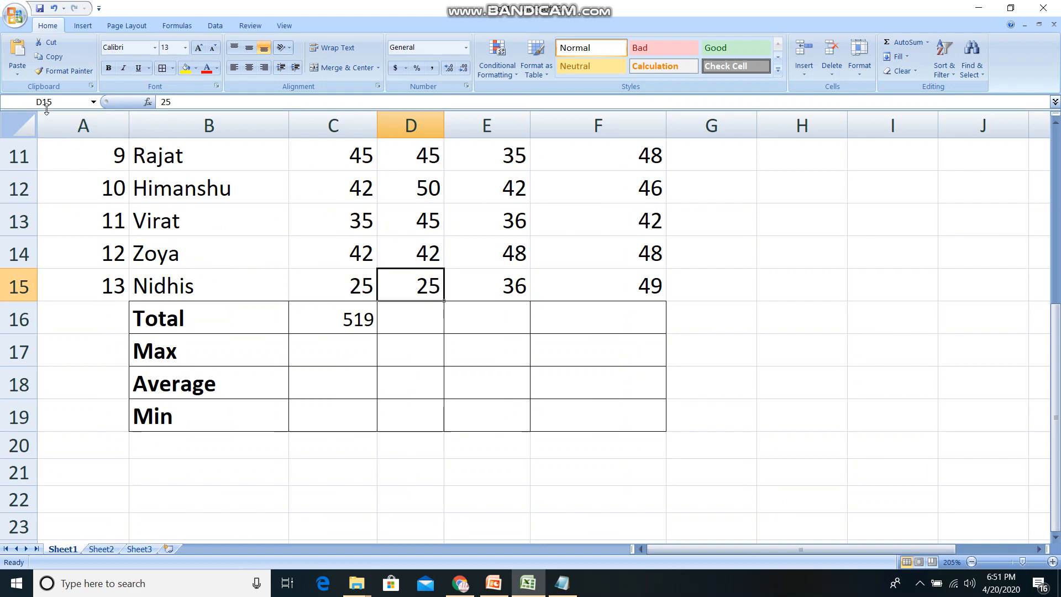
Reselect the complete Math range D3:D15 and look over it.
{"action": "scroll", "coordinate": [264, 249], "scroll_direction": "down", "scroll_amount": 2, "text": "ctrl"}
{"action": "scroll", "coordinate": [264, 249], "scroll_direction": "up", "scroll_amount": 4}
{"action": "left_click", "coordinate": [353, 240]}
{"action": "scroll", "coordinate": [354, 243], "scroll_direction": "down", "scroll_amount": 2}
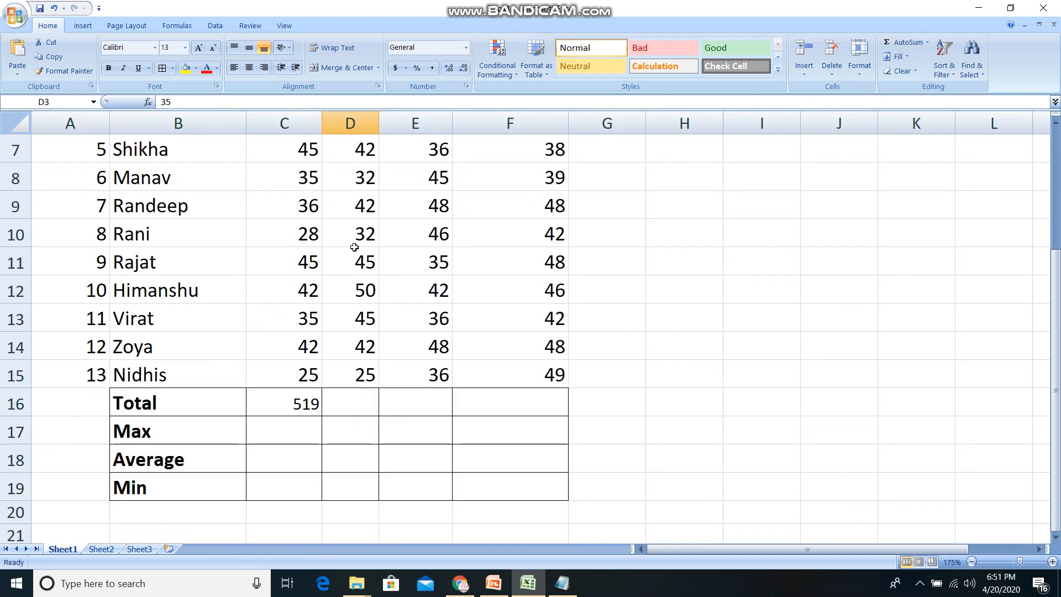
{"action": "left_click", "coordinate": [364, 376], "text": "shift"}
{"action": "scroll", "coordinate": [419, 317], "scroll_direction": "up", "scroll_amount": 2}
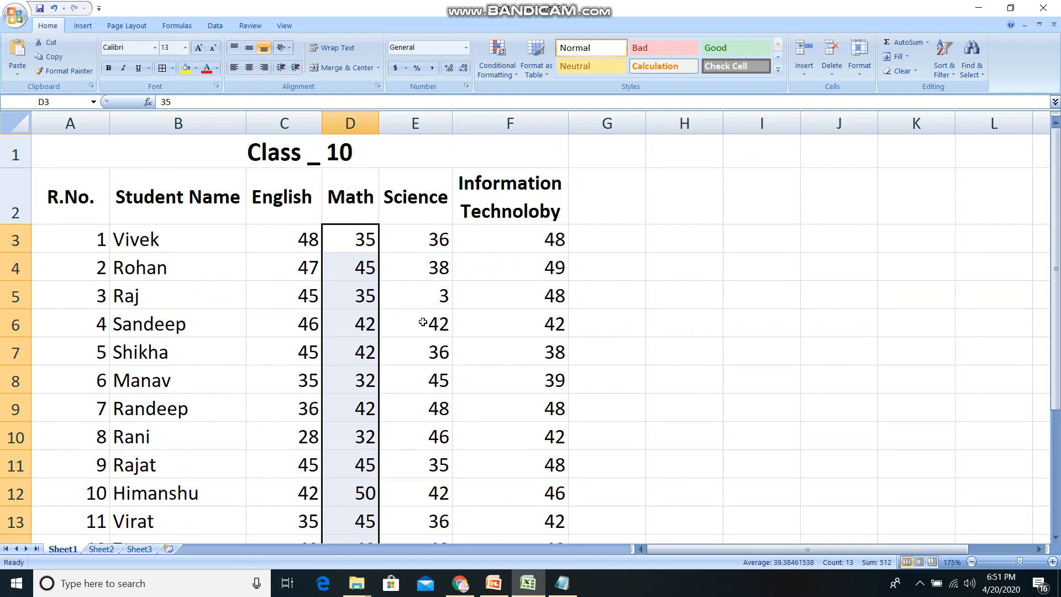
Enter the formula =sum(d3:d15) in the Total row's Math cell, D16.
{"action": "scroll", "coordinate": [422, 322], "scroll_direction": "down", "scroll_amount": 3}
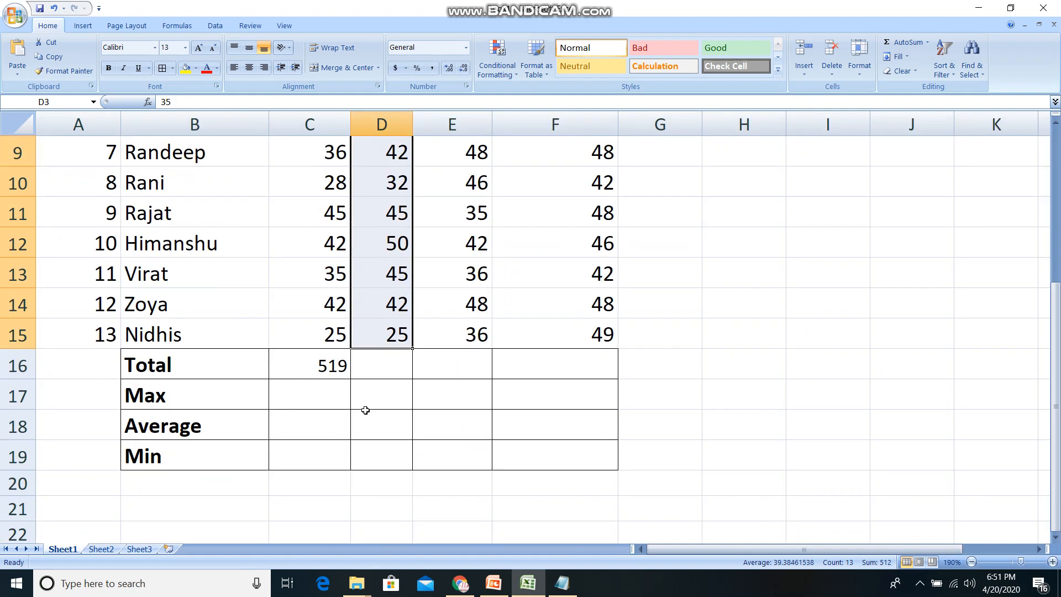
{"action": "left_click", "coordinate": [382, 356]}
{"action": "scroll", "coordinate": [382, 357], "scroll_direction": "up", "scroll_amount": 1, "text": "ctrl"}
{"action": "type", "text": "=sum"}
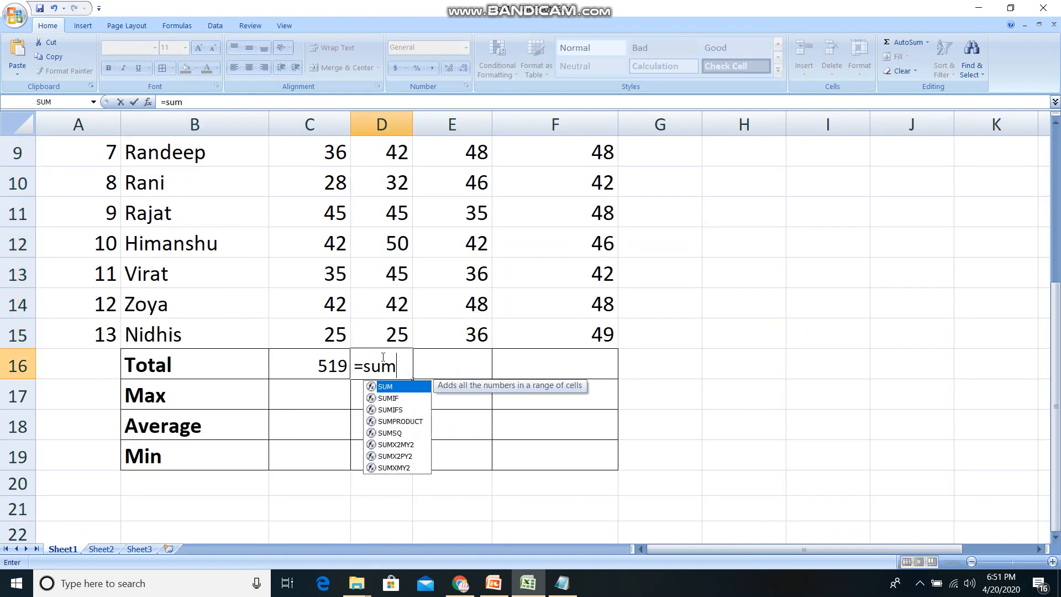
{"action": "type", "text": "(d"}
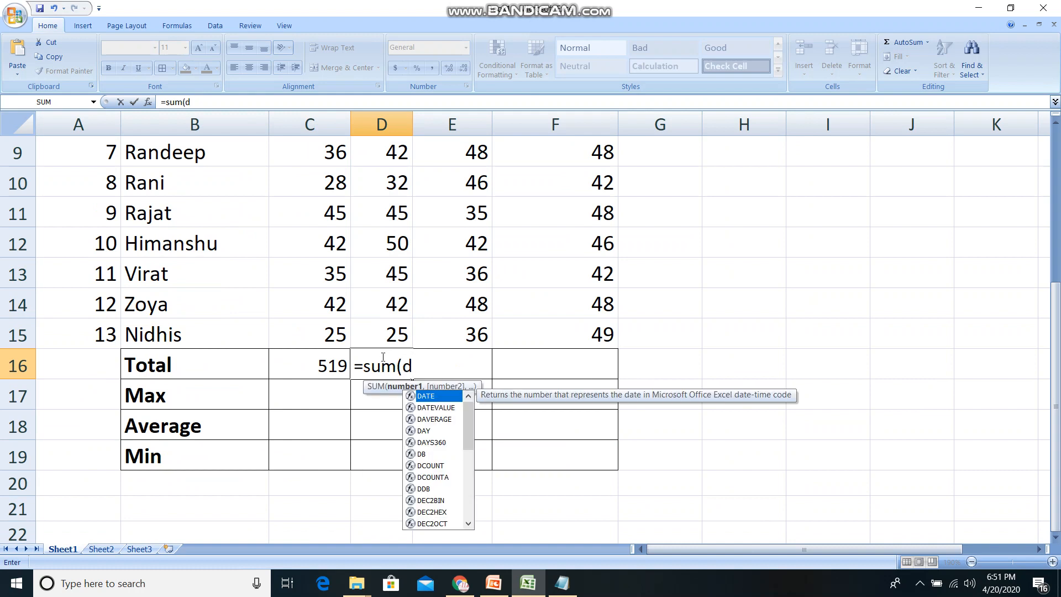
{"action": "type", "text": "3:d15)"}
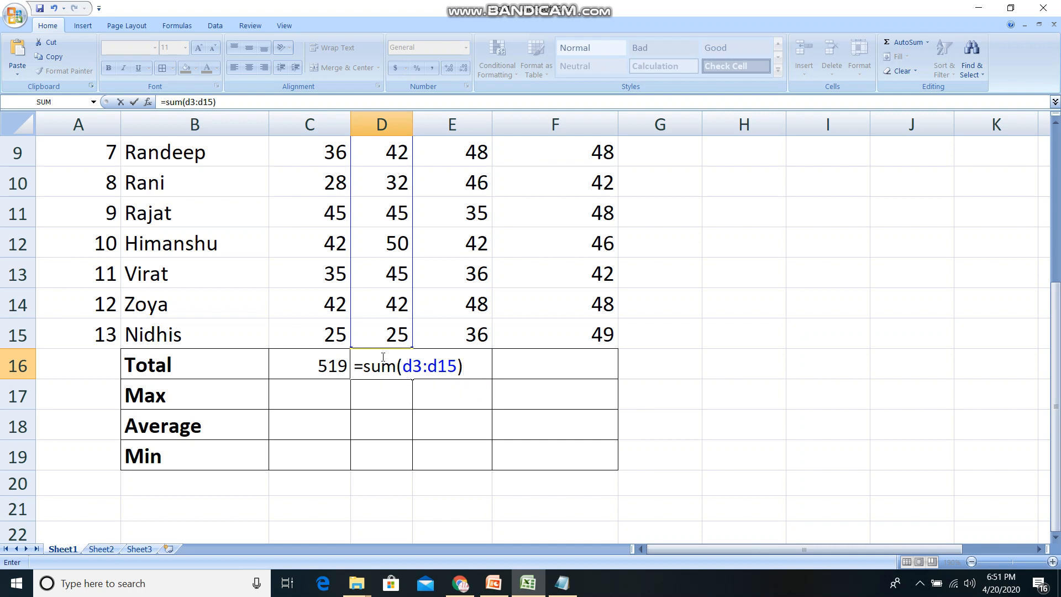
{"action": "key", "text": "Return"}
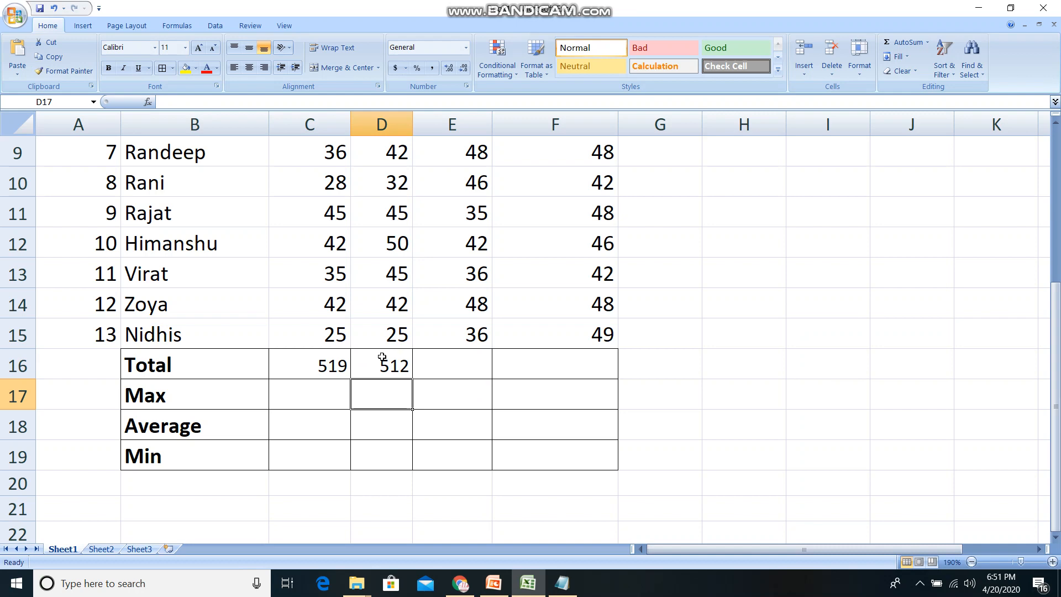
Look at the Max row's label in B17 and its English cell, and review the marks above.
{"action": "scroll", "coordinate": [202, 384], "scroll_direction": "up", "scroll_amount": 3}
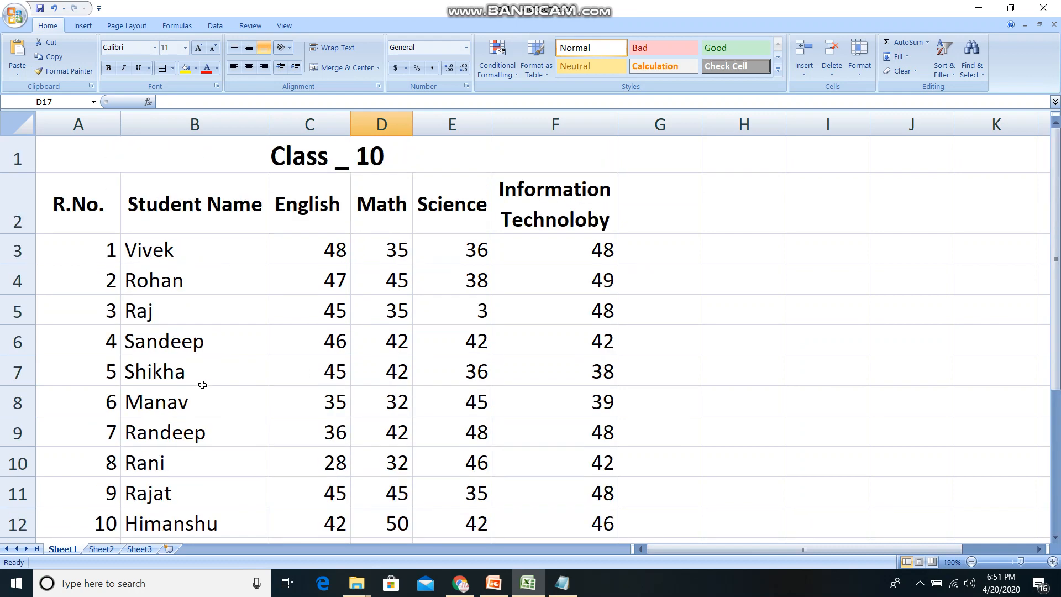
{"action": "scroll", "coordinate": [269, 380], "scroll_direction": "down", "scroll_amount": 2}
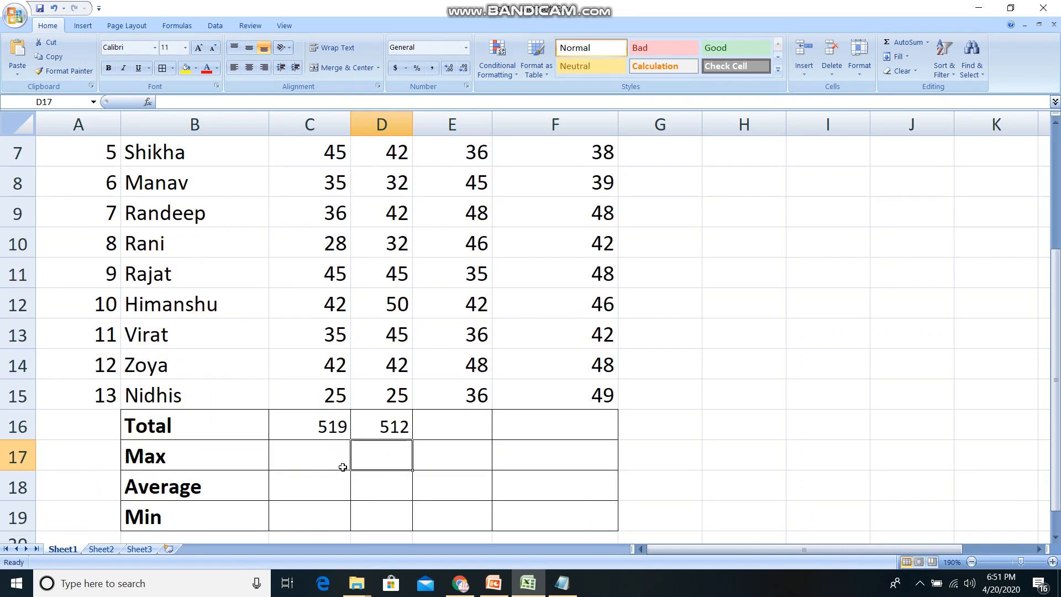
{"action": "left_click", "coordinate": [305, 468]}
{"action": "left_click", "coordinate": [209, 455]}
{"action": "scroll", "coordinate": [287, 458], "scroll_direction": "up", "scroll_amount": 1}
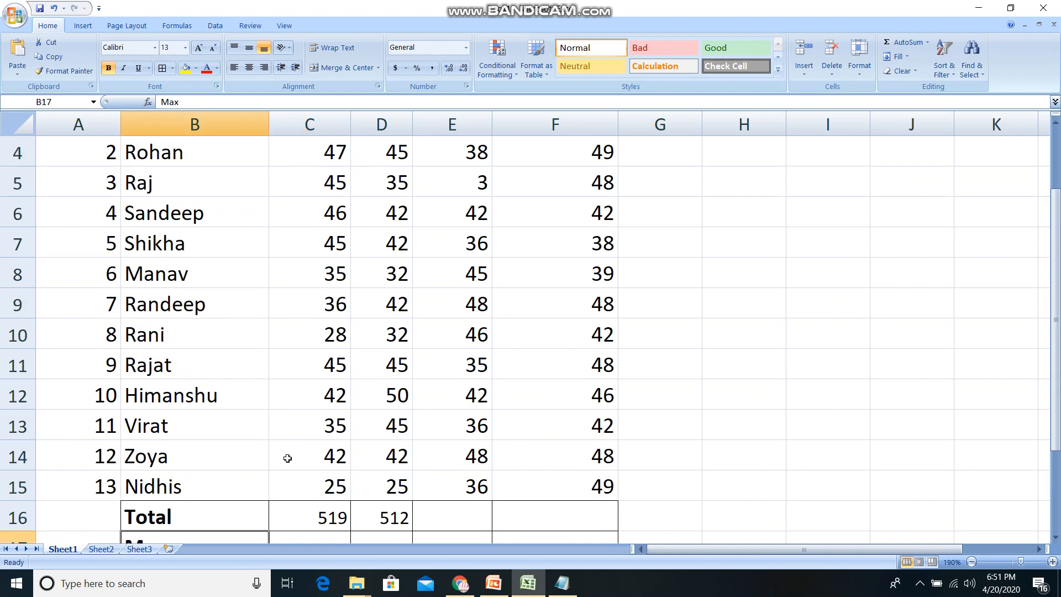
{"action": "scroll", "coordinate": [287, 458], "scroll_direction": "up", "scroll_amount": 1}
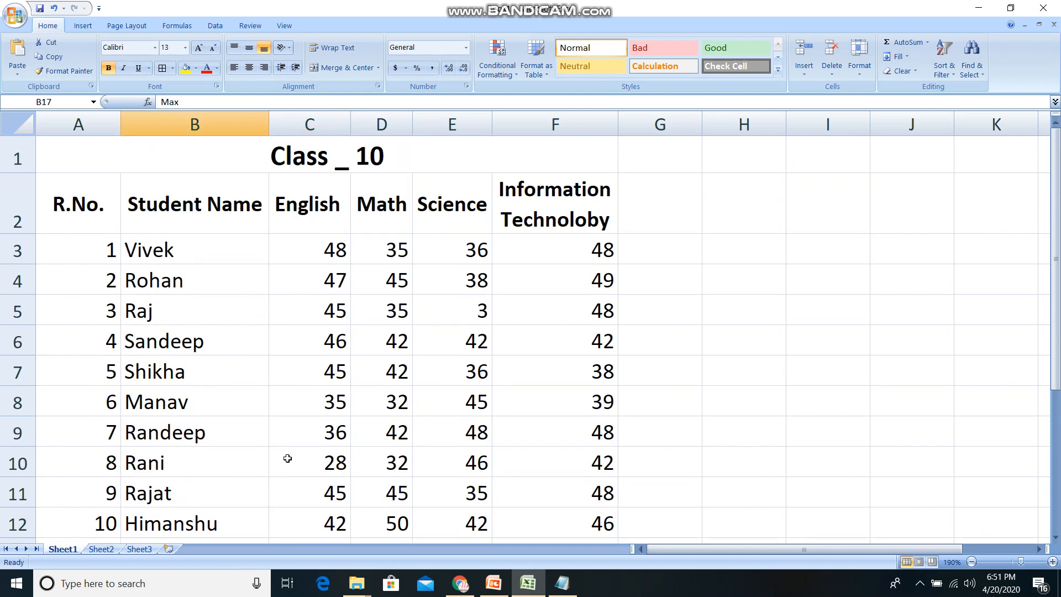
{"action": "scroll", "coordinate": [150, 466], "scroll_direction": "down", "scroll_amount": 2}
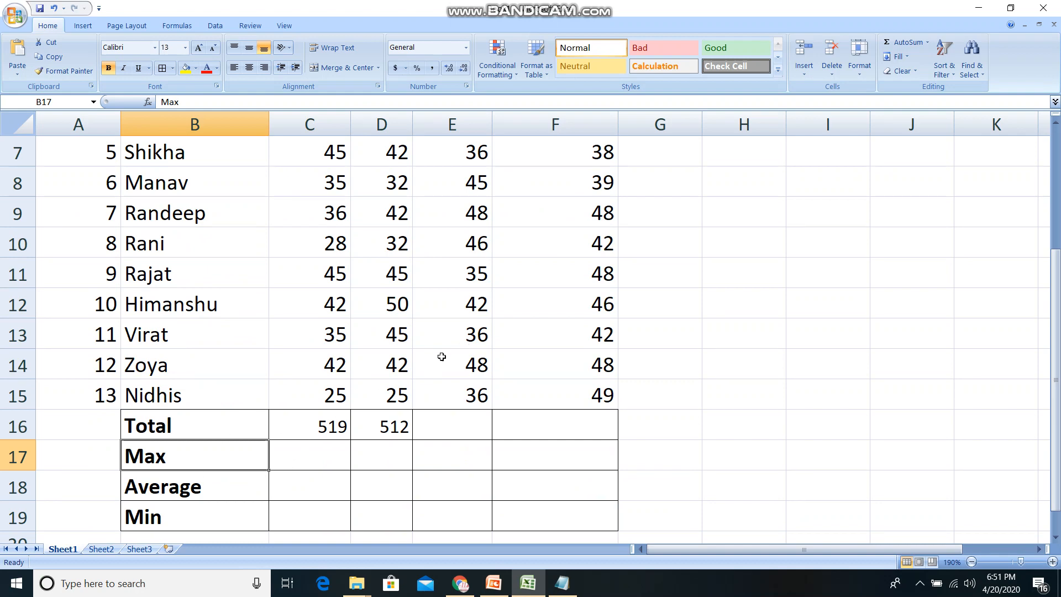
Select the English marks C3:C15 to show the range for finding the maximum.
{"action": "scroll", "coordinate": [442, 357], "scroll_direction": "up", "scroll_amount": 2}
{"action": "left_click", "coordinate": [324, 250]}
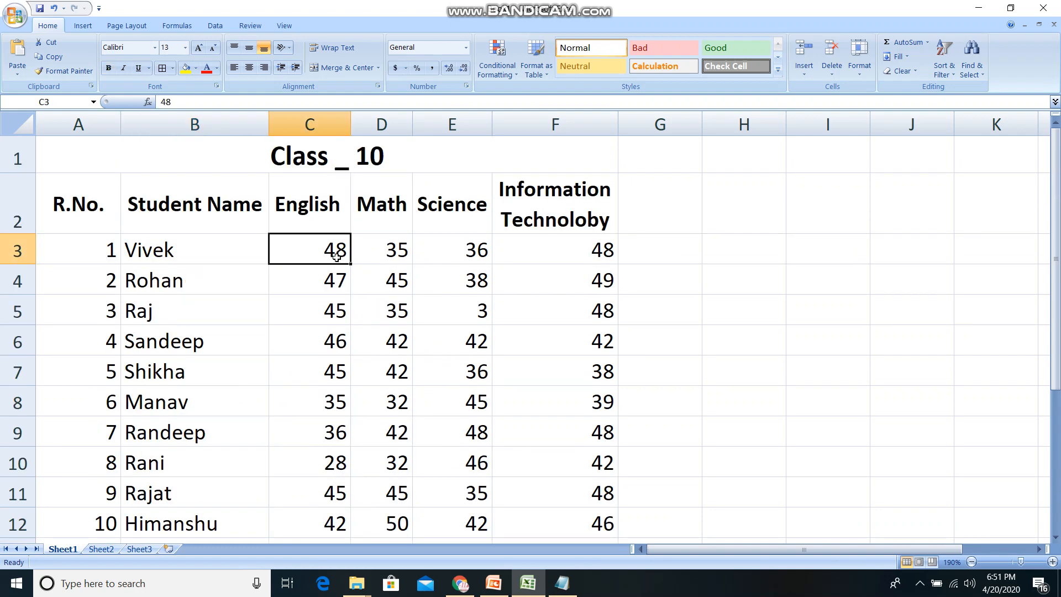
{"action": "scroll", "coordinate": [330, 326], "scroll_direction": "down", "scroll_amount": 1}
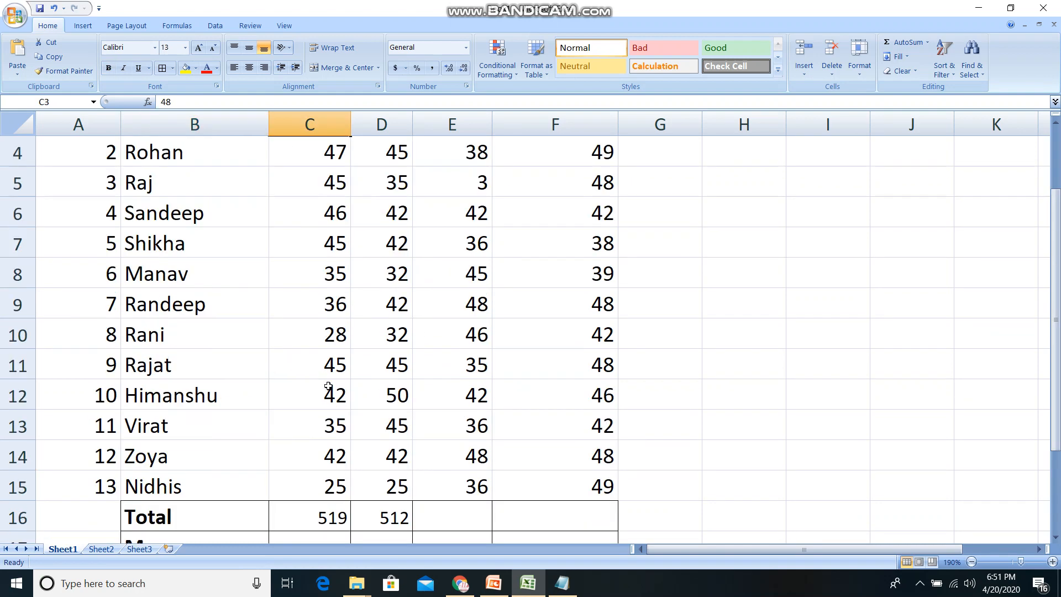
{"action": "left_click", "coordinate": [335, 485], "text": "shift"}
{"action": "scroll", "coordinate": [352, 428], "scroll_direction": "up", "scroll_amount": 1}
{"action": "left_click", "coordinate": [312, 255]}
{"action": "scroll", "coordinate": [326, 343], "scroll_direction": "down", "scroll_amount": 2}
{"action": "left_click", "coordinate": [324, 393], "text": "shift"}
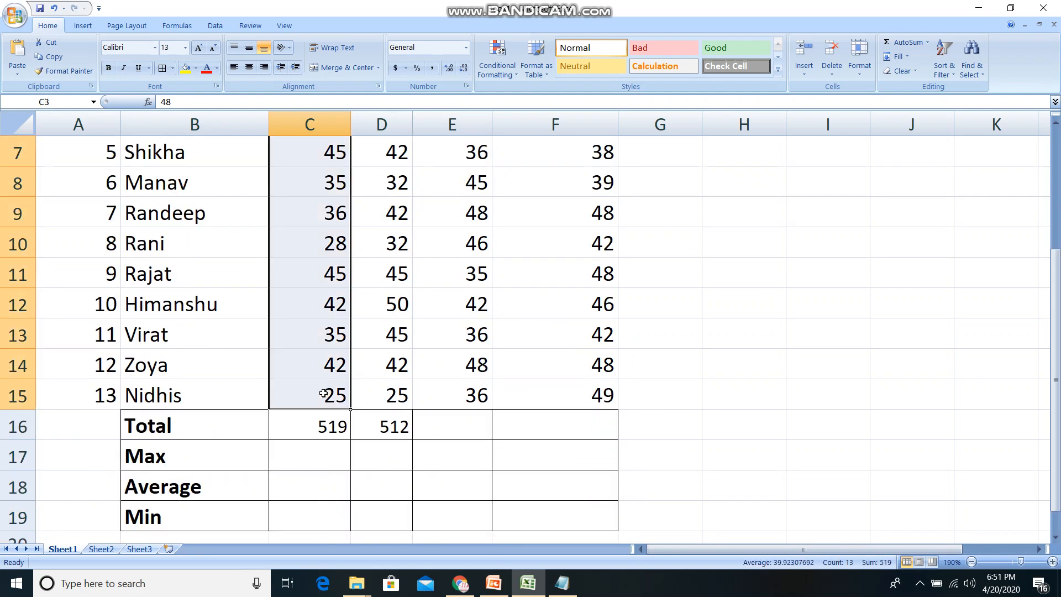
Look at the Max row's English cell, C17, and review the English marks starting from C3.
{"action": "left_click", "coordinate": [320, 453]}
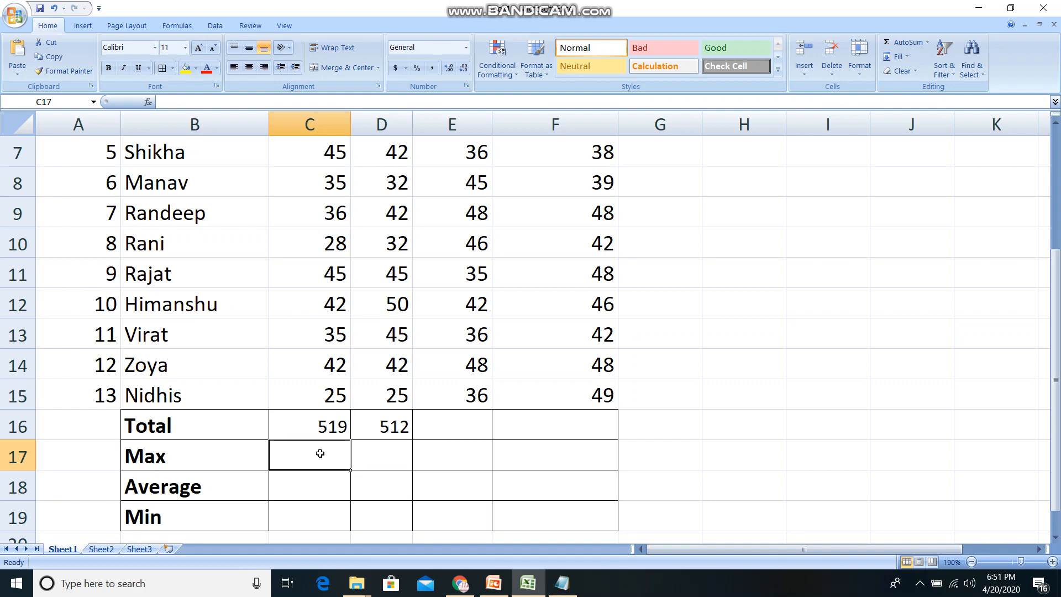
{"action": "scroll", "coordinate": [362, 442], "scroll_direction": "up", "scroll_amount": 2}
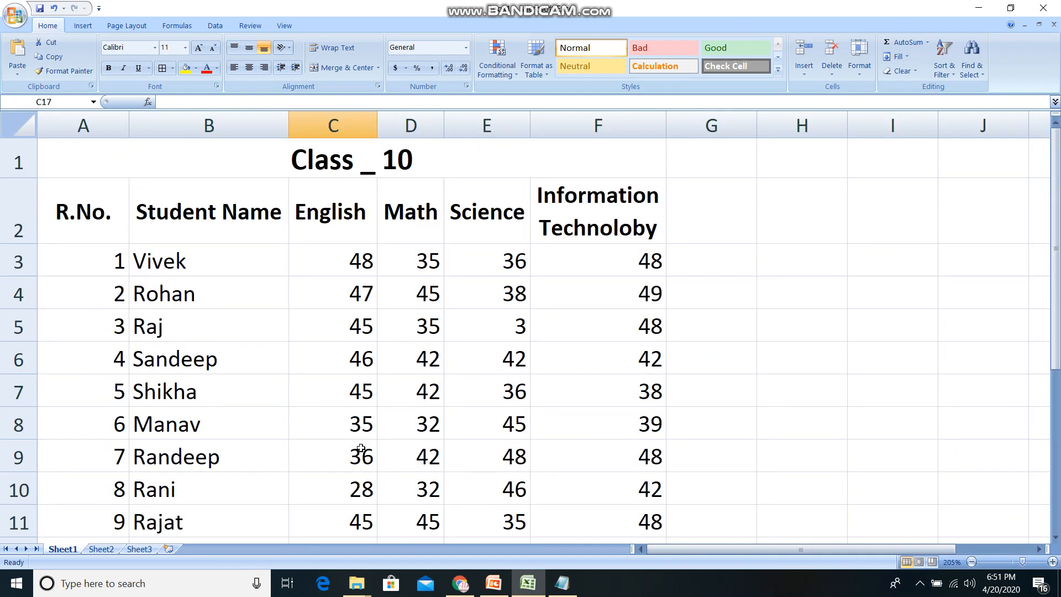
{"action": "scroll", "coordinate": [367, 433], "scroll_direction": "down", "scroll_amount": 1, "text": "ctrl"}
{"action": "scroll", "coordinate": [363, 367], "scroll_direction": "down", "scroll_amount": 1}
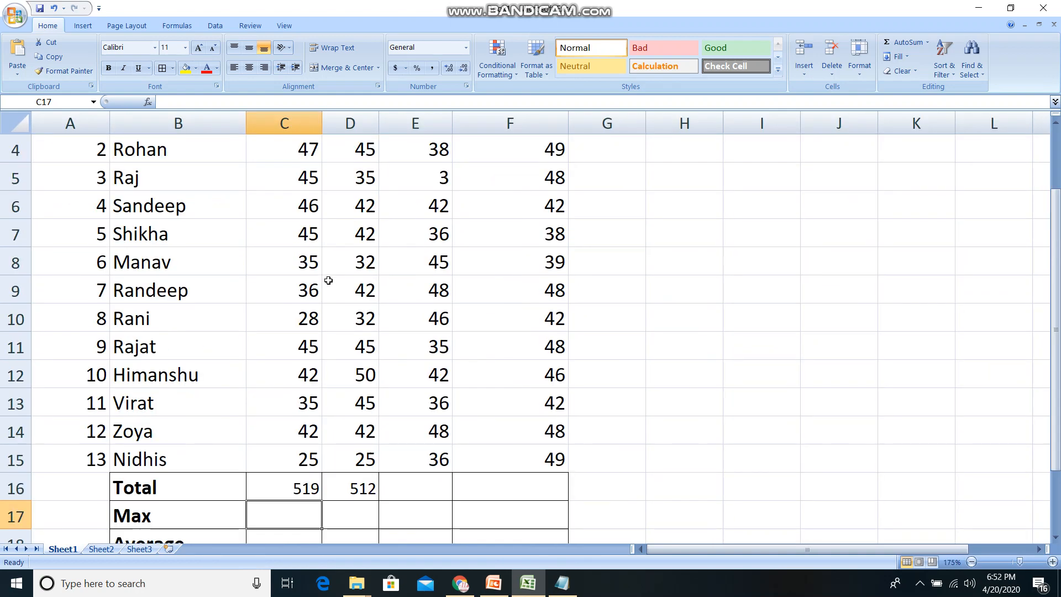
{"action": "scroll", "coordinate": [339, 350], "scroll_direction": "up", "scroll_amount": 1}
{"action": "left_click", "coordinate": [301, 241]}
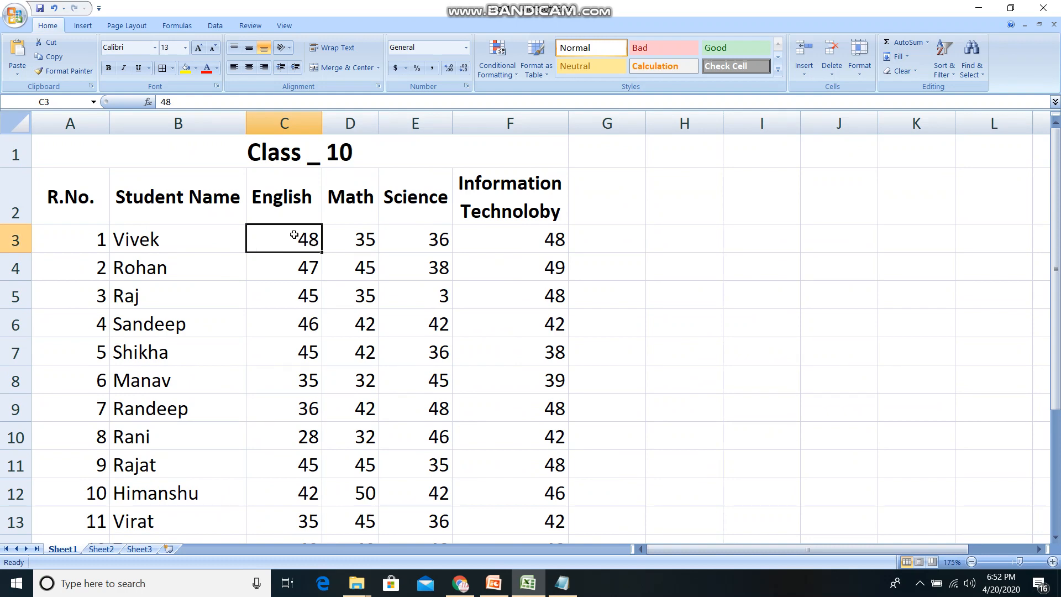
{"action": "scroll", "coordinate": [344, 240], "scroll_direction": "down", "scroll_amount": 1, "text": "ctrl"}
{"action": "scroll", "coordinate": [346, 348], "scroll_direction": "down", "scroll_amount": 1}
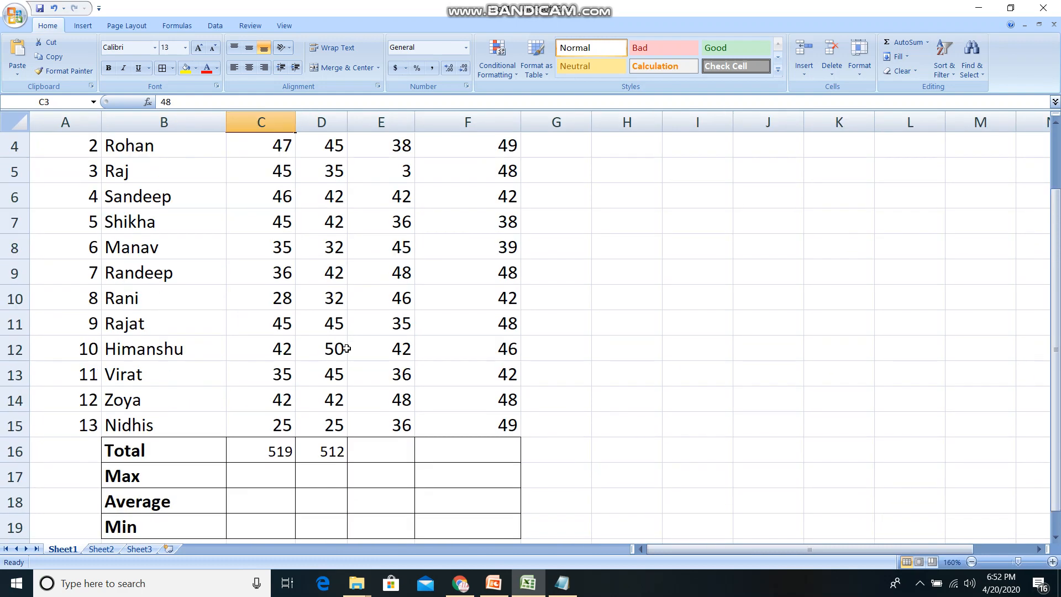
{"action": "scroll", "coordinate": [287, 302], "scroll_direction": "up", "scroll_amount": 1}
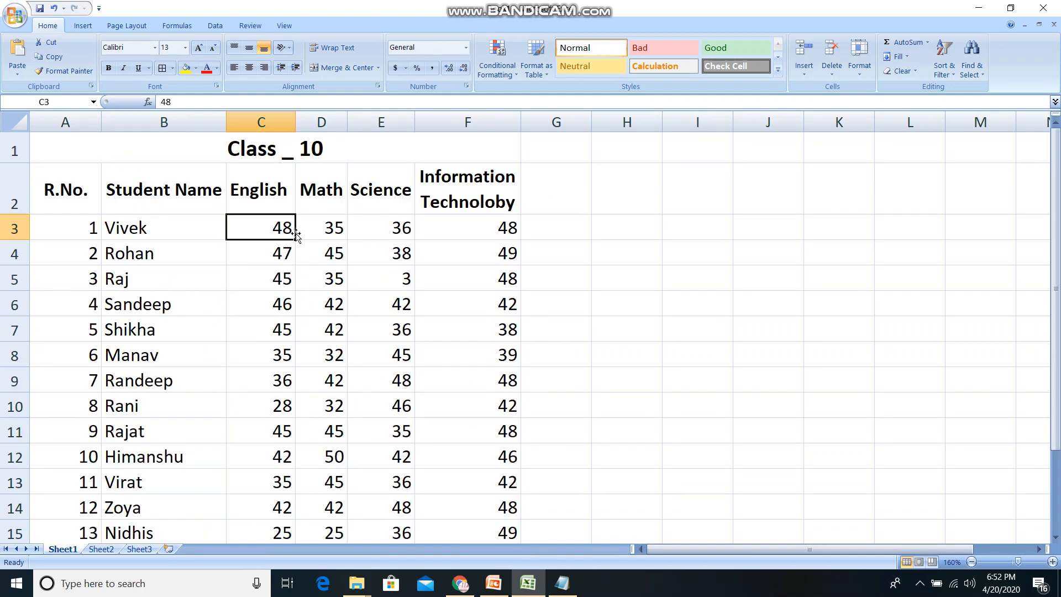
Examine the English marks from C3 down to the Max row to identify the highest mark.
{"action": "left_click", "coordinate": [468, 284]}
{"action": "left_click", "coordinate": [267, 222]}
{"action": "scroll", "coordinate": [309, 247], "scroll_direction": "down", "scroll_amount": 1}
{"action": "scroll", "coordinate": [309, 247], "scroll_direction": "up", "scroll_amount": 1}
{"action": "scroll", "coordinate": [309, 247], "scroll_direction": "down", "scroll_amount": 1}
{"action": "scroll", "coordinate": [309, 247], "scroll_direction": "up", "scroll_amount": 1}
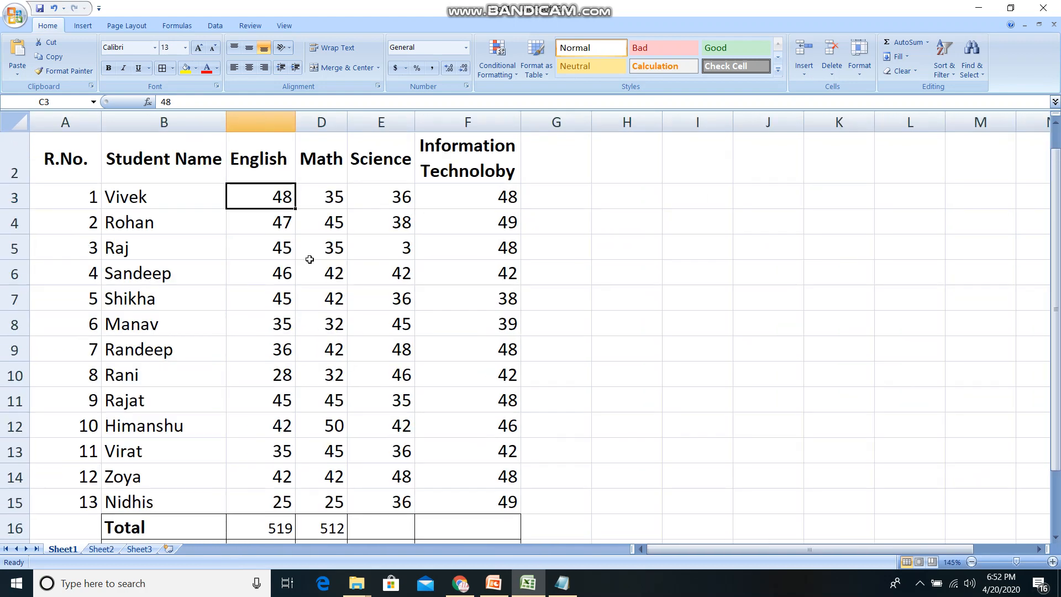
{"action": "scroll", "coordinate": [279, 222], "scroll_direction": "down", "scroll_amount": 1}
{"action": "scroll", "coordinate": [279, 221], "scroll_direction": "up", "scroll_amount": 1}
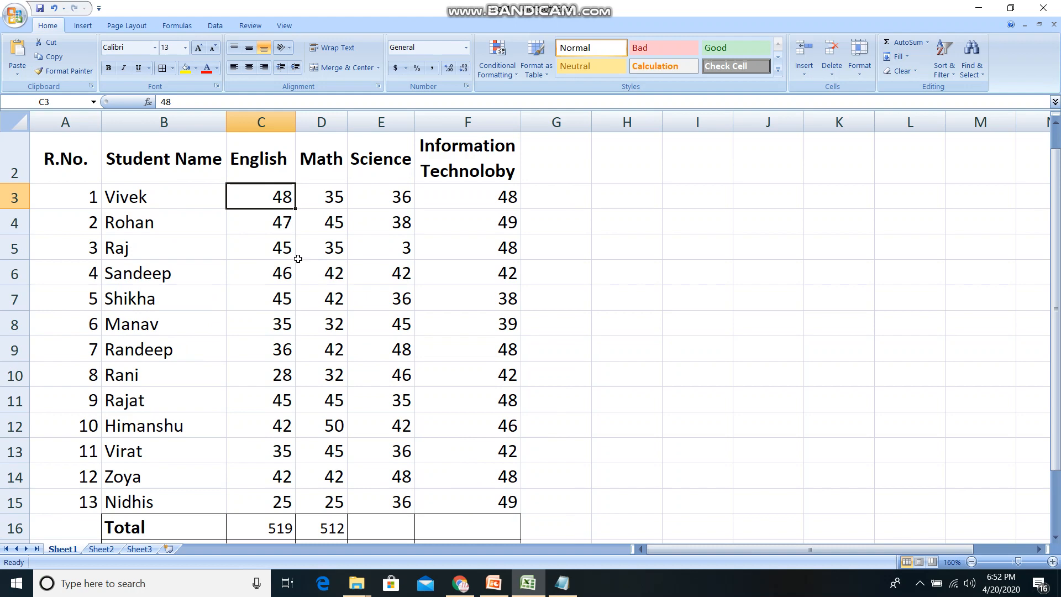
{"action": "scroll", "coordinate": [290, 249], "scroll_direction": "down", "scroll_amount": 1}
{"action": "left_click", "coordinate": [258, 447]}
{"action": "scroll", "coordinate": [281, 250], "scroll_direction": "up", "scroll_amount": 1}
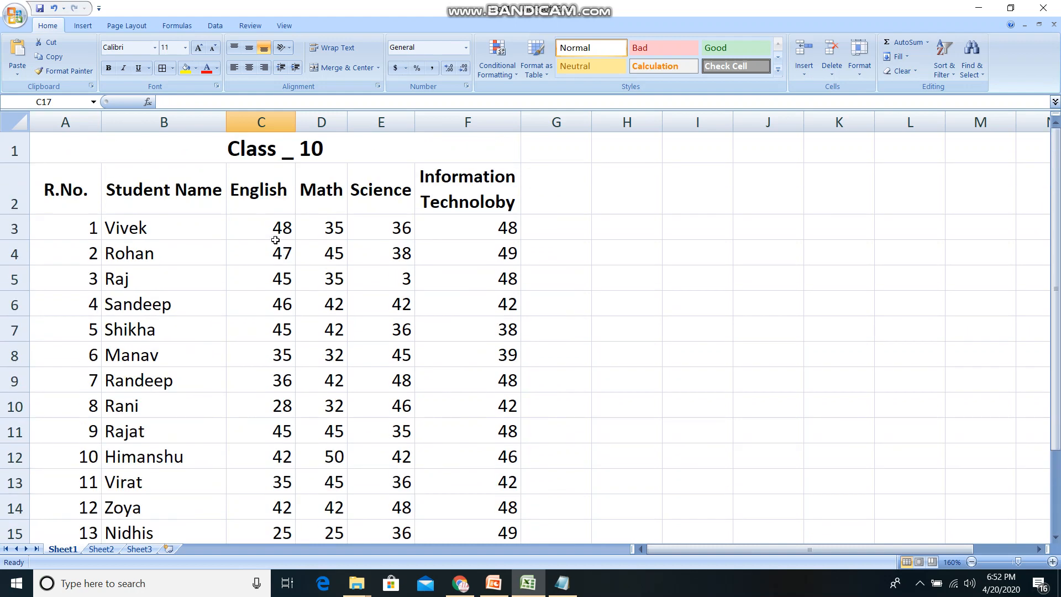
Select the English marks C3:C15 and look over the range from its first to its last cell.
{"action": "left_click", "coordinate": [264, 223]}
{"action": "scroll", "coordinate": [281, 434], "scroll_direction": "down", "scroll_amount": 1}
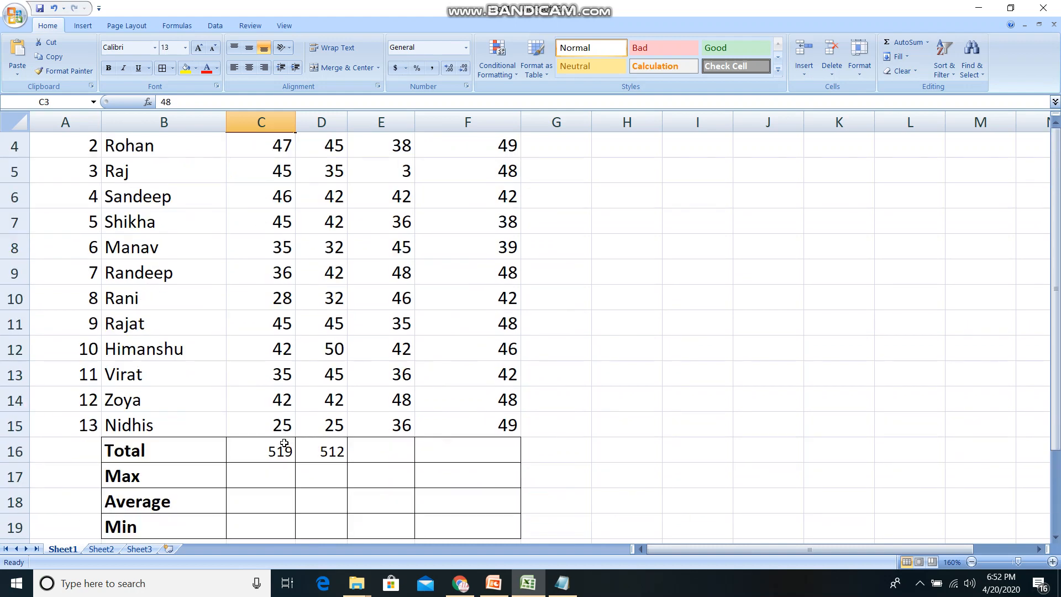
{"action": "left_click", "coordinate": [279, 429], "text": "shift"}
{"action": "scroll", "coordinate": [278, 429], "scroll_direction": "up", "scroll_amount": 1}
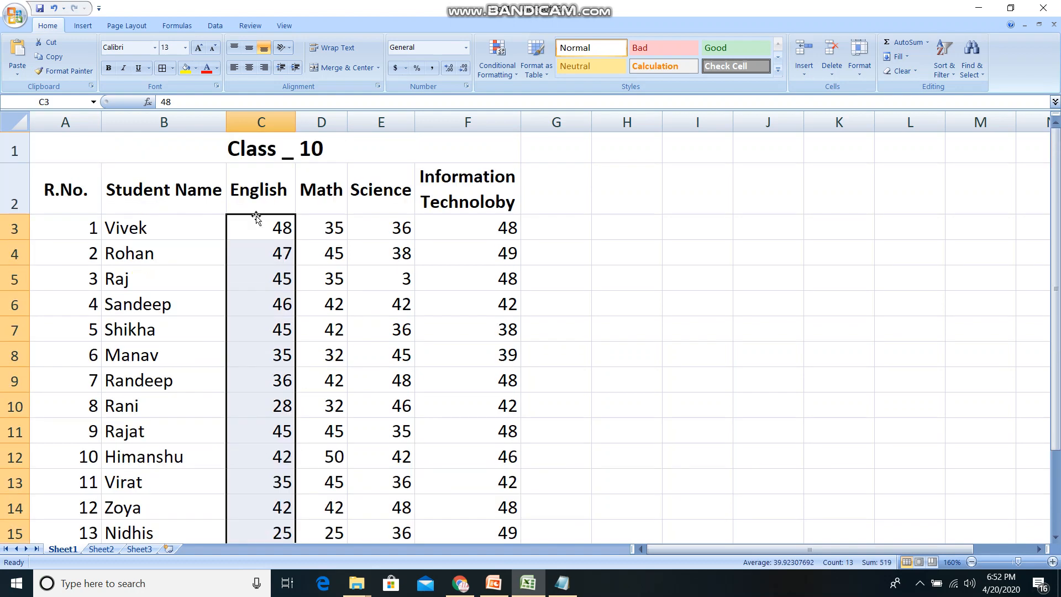
{"action": "scroll", "coordinate": [269, 243], "scroll_direction": "down", "scroll_amount": 2}
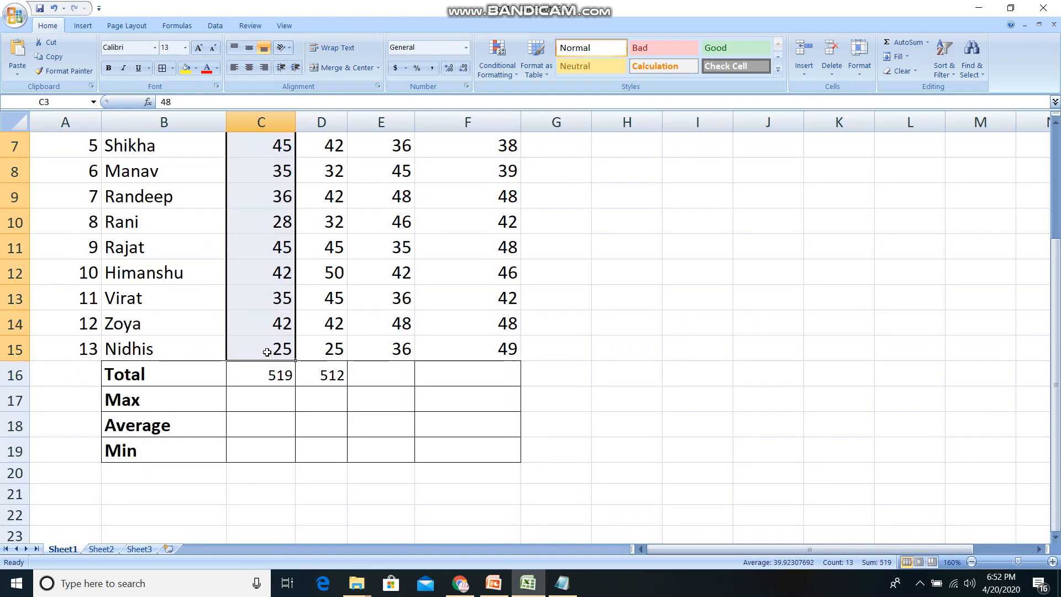
{"action": "scroll", "coordinate": [267, 352], "scroll_direction": "up", "scroll_amount": 1}
{"action": "scroll", "coordinate": [267, 352], "scroll_direction": "up", "scroll_amount": 1}
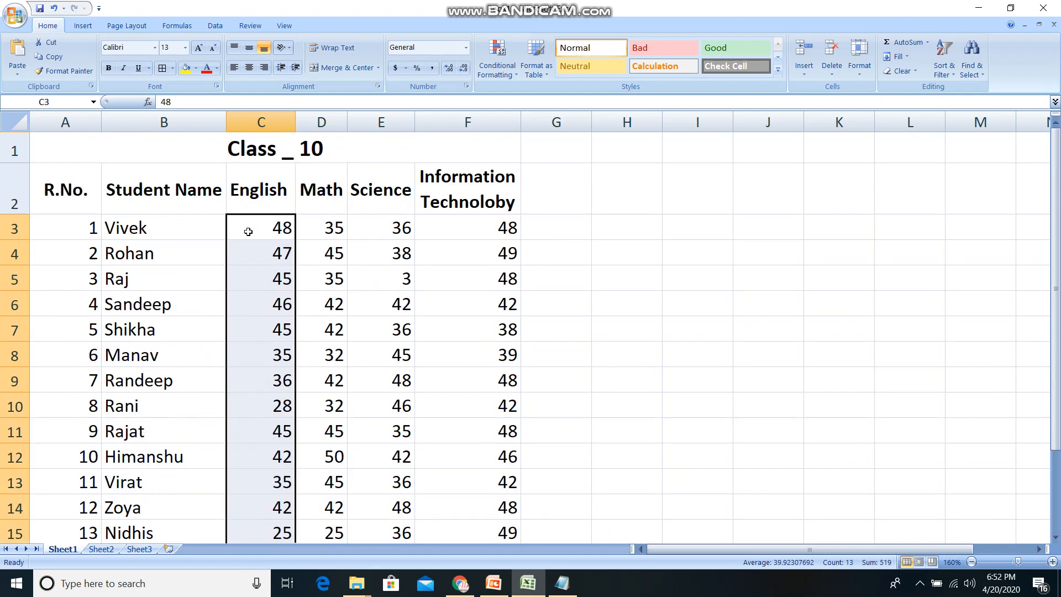
Check the first and last English marks, C3 and C15, and select the Max row's English cell, C17.
{"action": "left_click", "coordinate": [267, 232]}
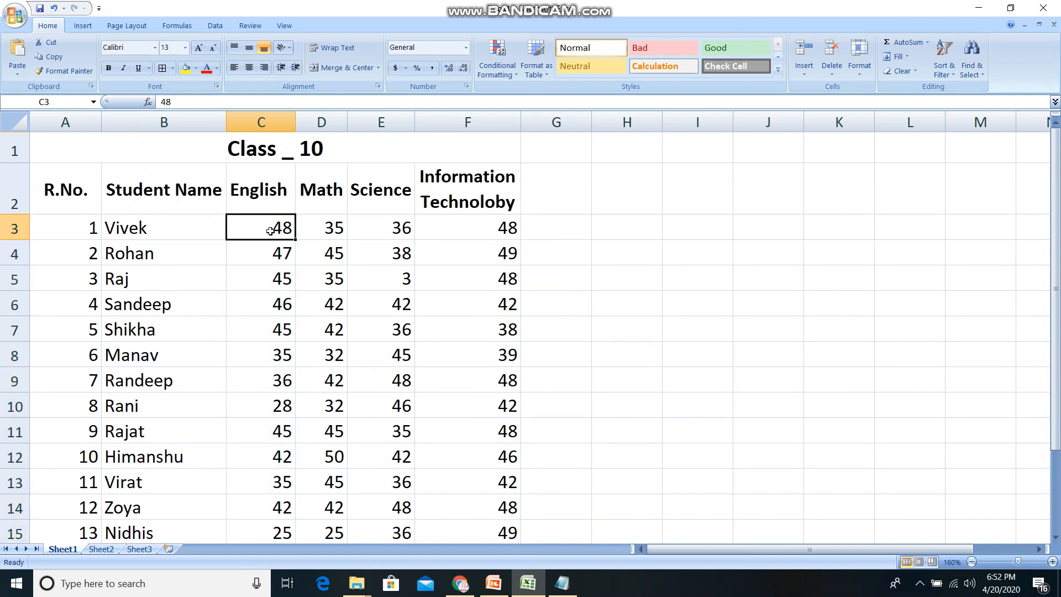
{"action": "scroll", "coordinate": [270, 231], "scroll_direction": "down", "scroll_amount": 1}
{"action": "left_click", "coordinate": [282, 424]}
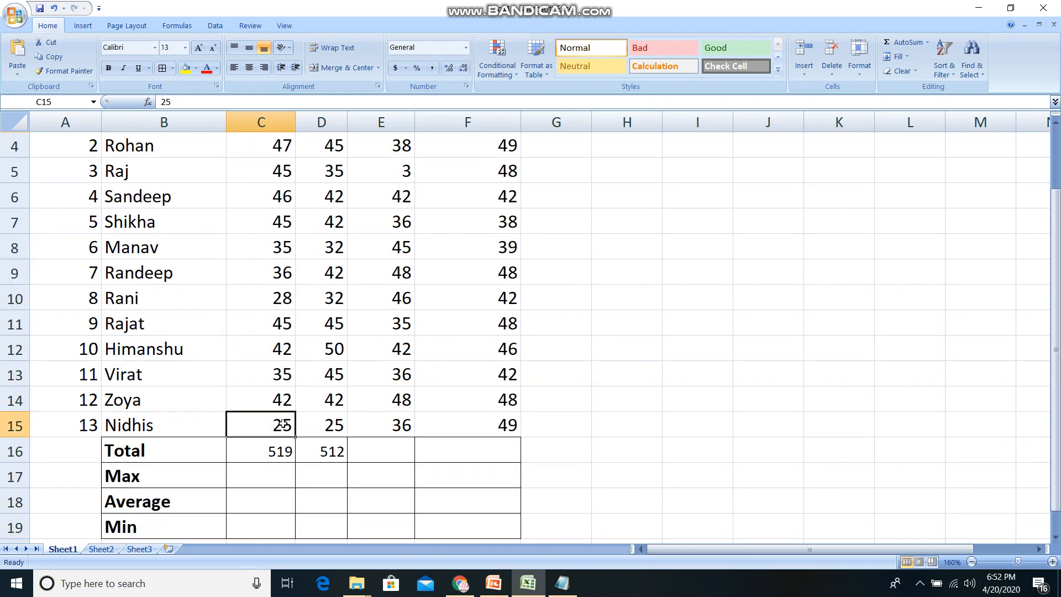
{"action": "left_click", "coordinate": [265, 478]}
{"action": "type", "text": "="}
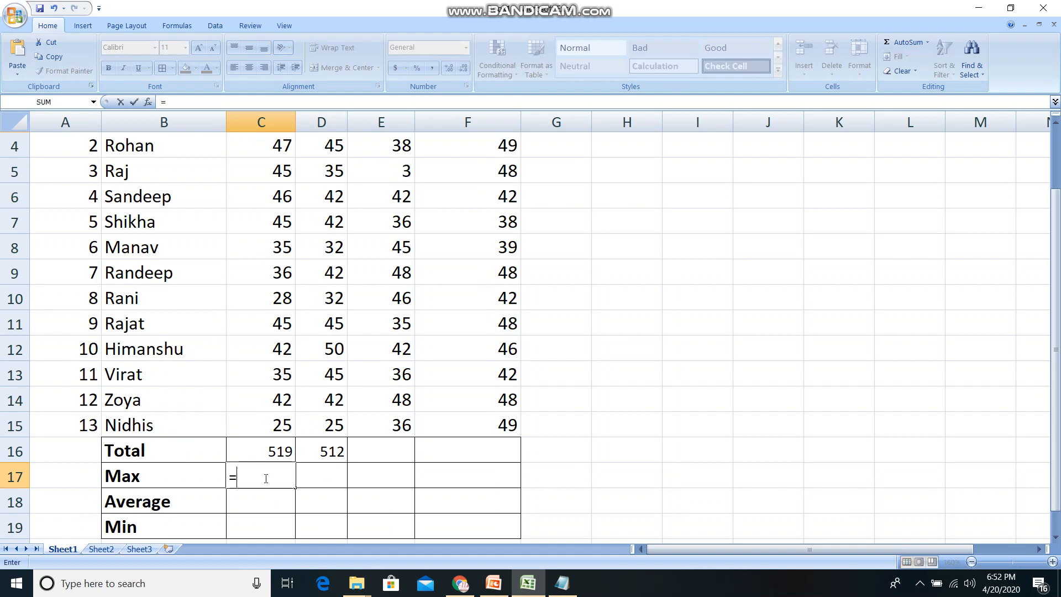
{"action": "key", "text": "BackSpace"}
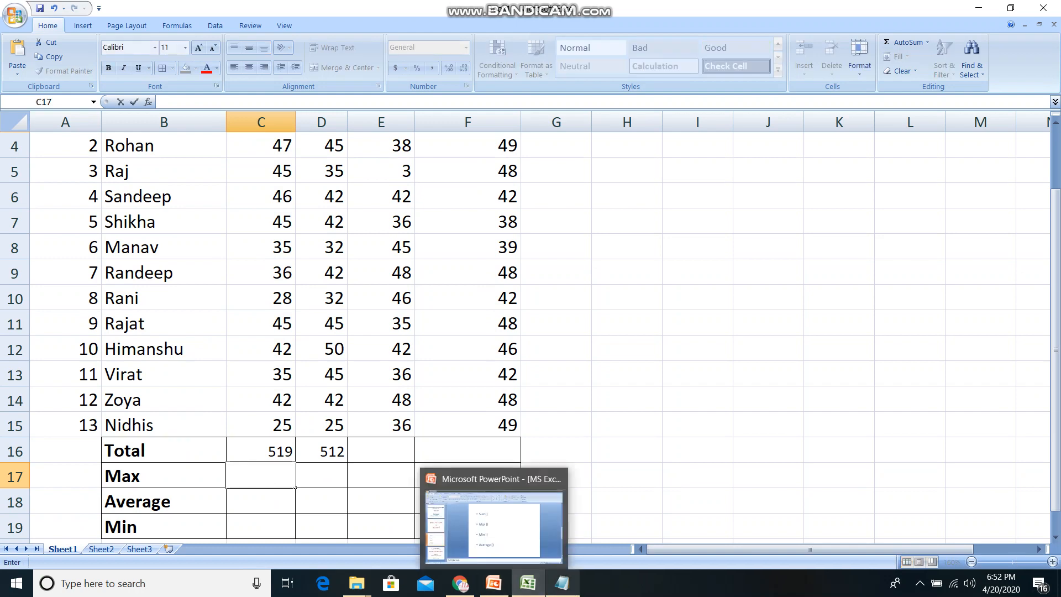
Switch to Notepad, add the syntax line =max(cell range) below the sum examples, and return to the worksheet.
{"action": "left_click", "coordinate": [562, 585]}
{"action": "left_click_drag", "start_coordinate": [189, 299], "coordinate": [340, 246]}
{"action": "type", "text": "="}
{"action": "type", "text": "max"}
{"action": "type", "text": "()"}
{"action": "type", "text": "cell rang"}
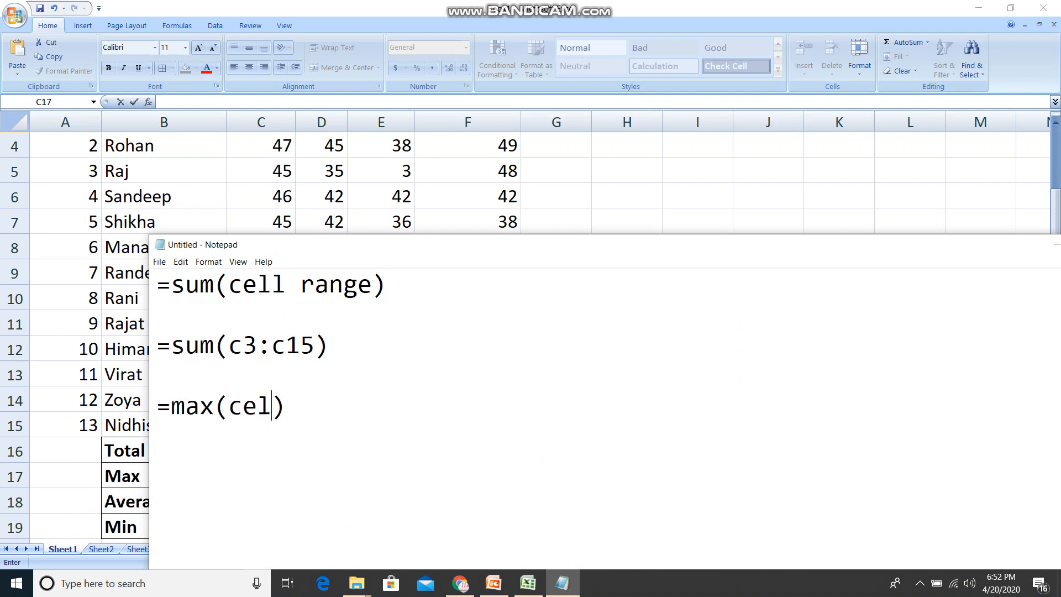
{"action": "type", "text": "e"}
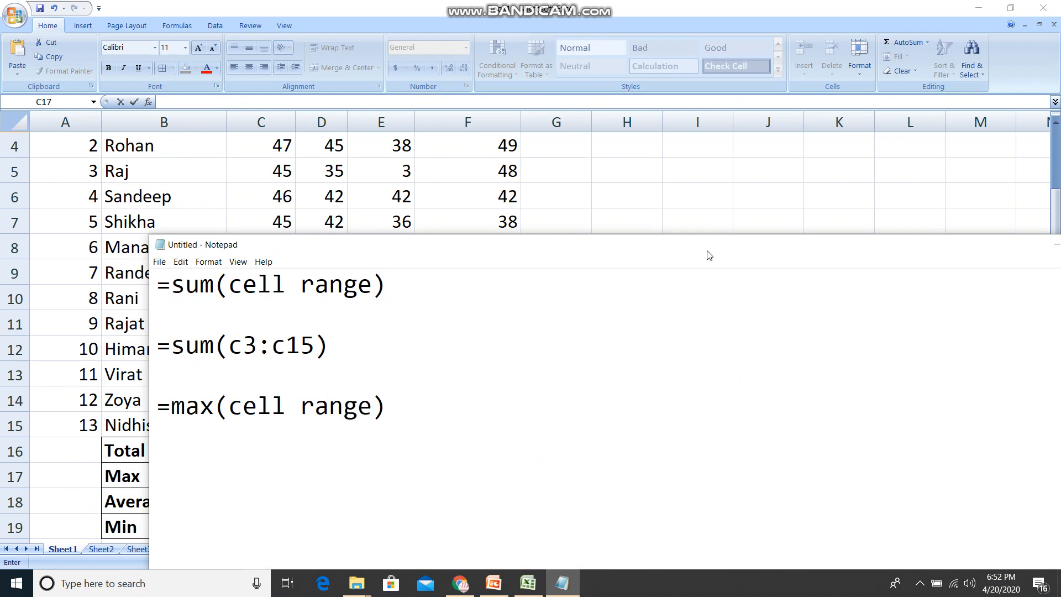
{"action": "left_click_drag", "start_coordinate": [708, 253], "coordinate": [563, 251]}
{"action": "left_click", "coordinate": [832, 241]}
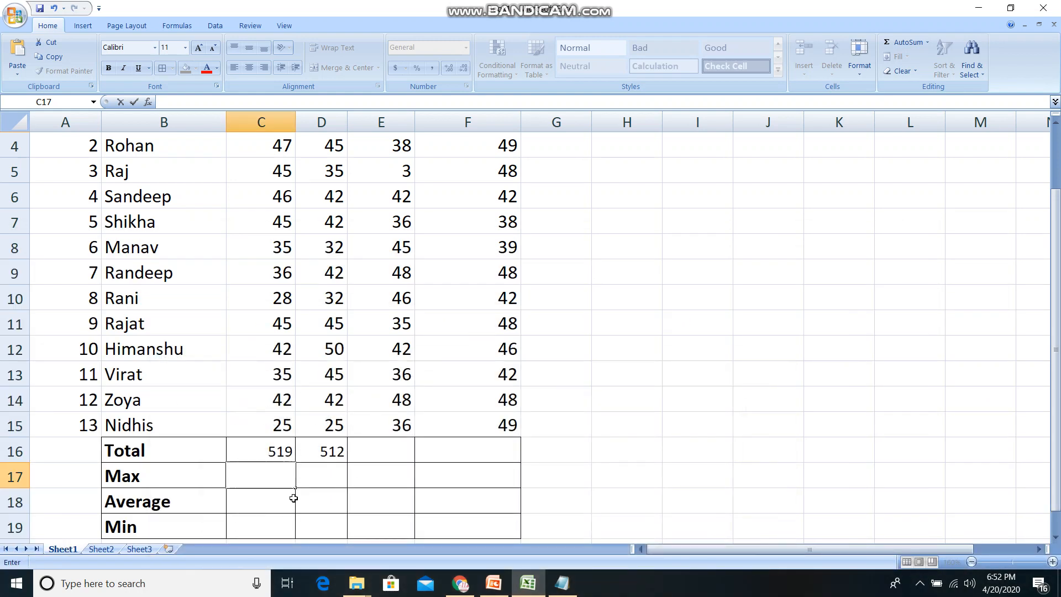
Enter the formula =max(c3:c15) in the Max row's English cell, C17.
{"action": "type", "text": "=max"}
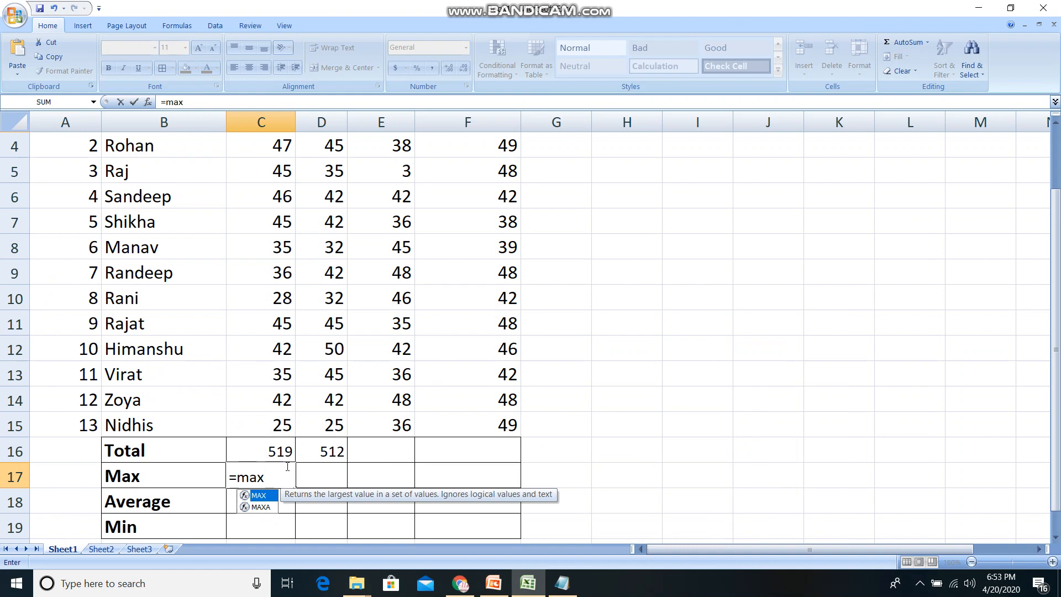
{"action": "type", "text": "(c3:"}
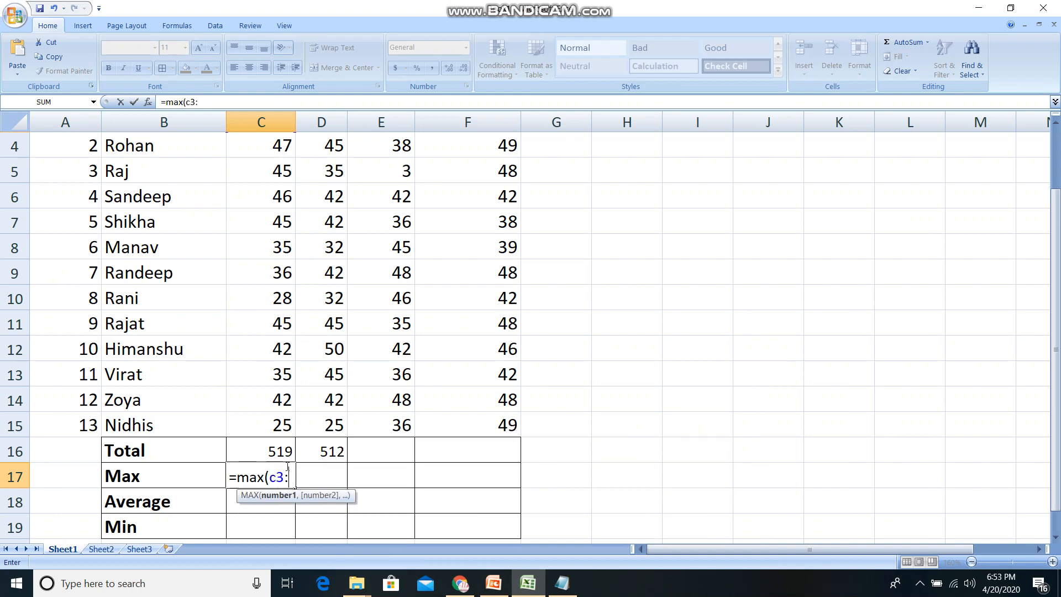
{"action": "type", "text": "c15"}
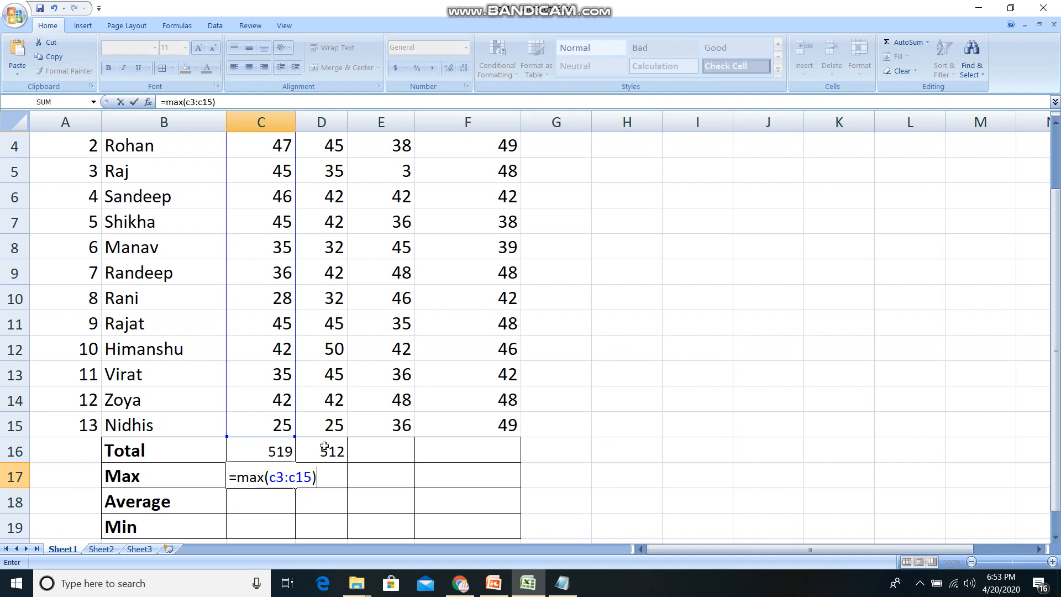
{"action": "key", "text": "Return"}
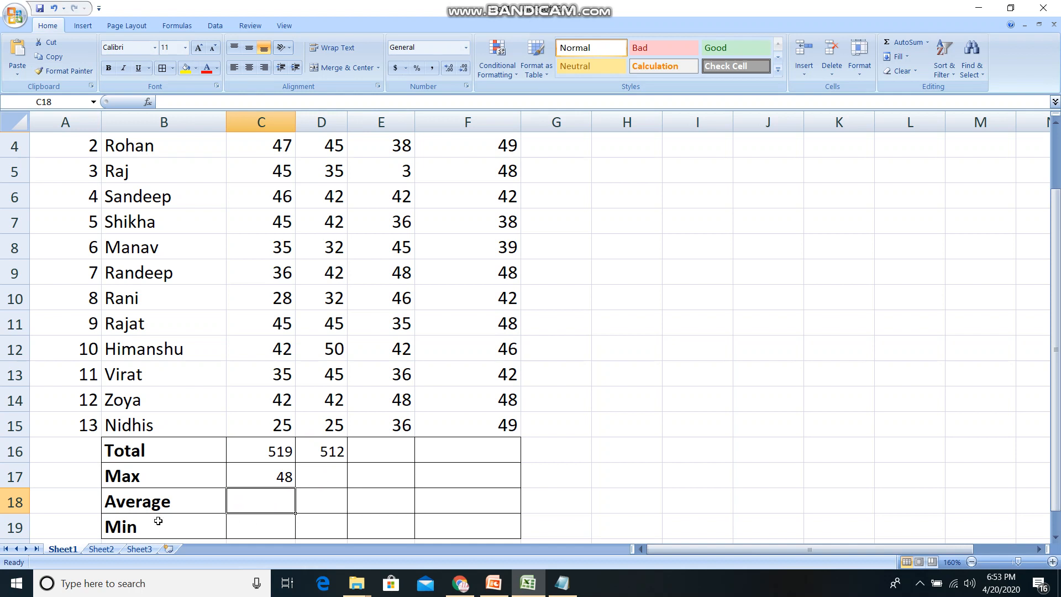
Move the Min label from B19 to B18, replacing the Average label.
{"action": "left_click", "coordinate": [136, 519]}
{"action": "key", "text": "ctrl+x"}
{"action": "left_click", "coordinate": [130, 503]}
{"action": "key", "text": "ctrl+v"}
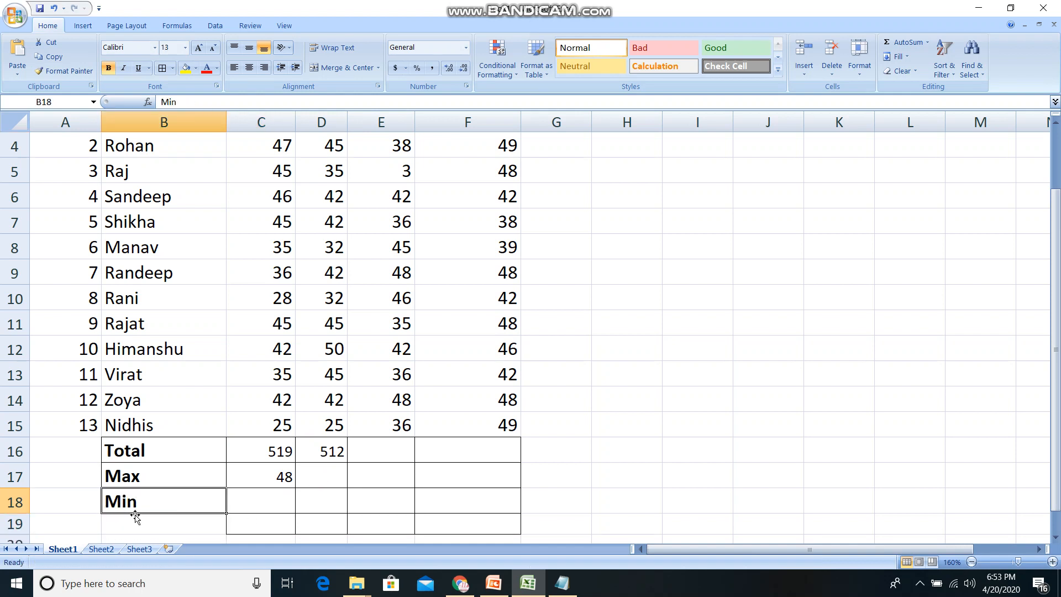
Enter the label Average in B19 and select the Min row's English cell, C18.
{"action": "scroll", "coordinate": [136, 518], "scroll_direction": "down", "scroll_amount": 1}
{"action": "left_click", "coordinate": [140, 447]}
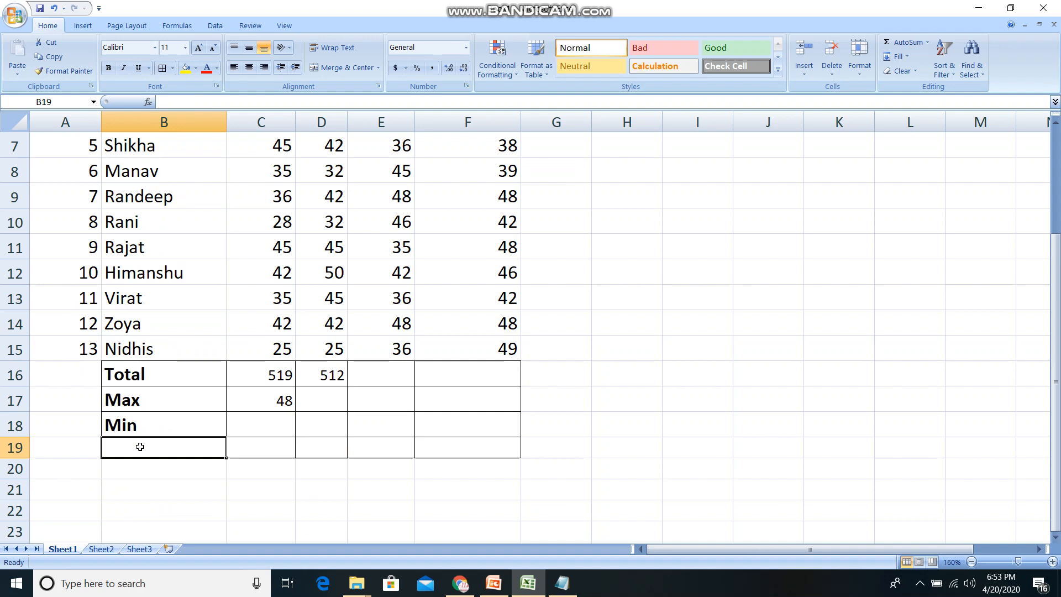
{"action": "type", "text": "Aer"}
{"action": "type", "text": "erag"}
{"action": "key", "text": "Return"}
{"action": "left_click", "coordinate": [140, 447]}
{"action": "type", "text": "Average"}
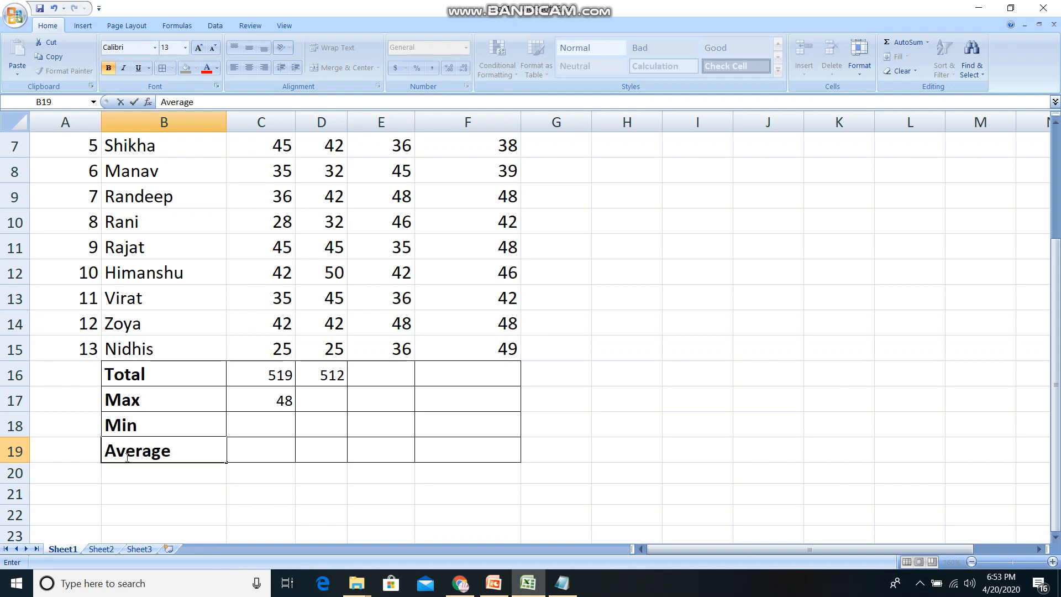
{"action": "key", "text": "Tab"}
{"action": "left_click", "coordinate": [275, 430]}
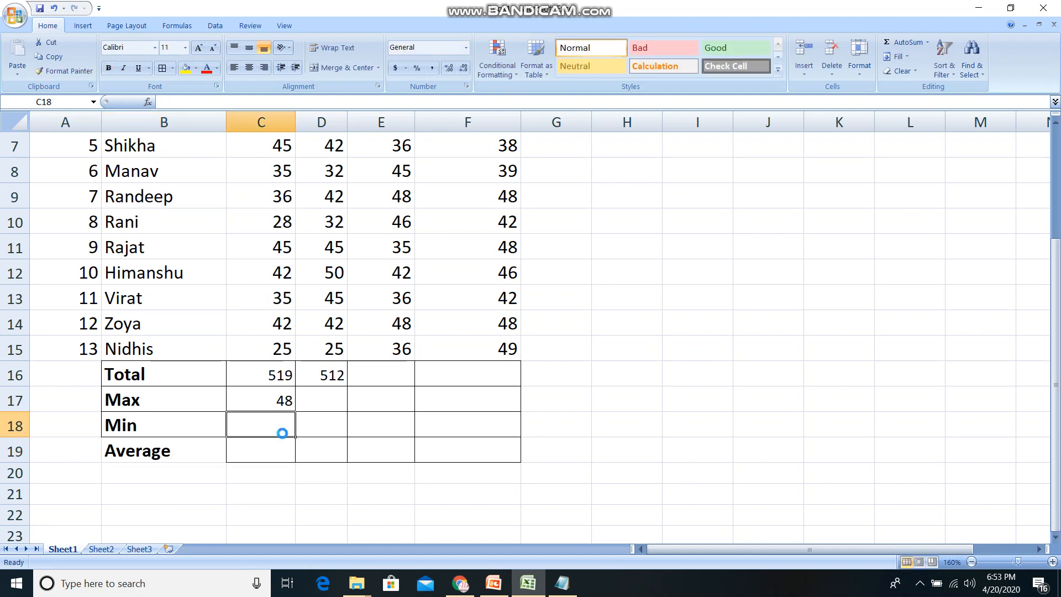
Switch to Notepad, duplicate the =max(cell range) line as a new line below it, and return to the worksheet.
{"action": "scroll", "coordinate": [280, 431], "scroll_direction": "up", "scroll_amount": 1}
{"action": "left_click", "coordinate": [562, 583]}
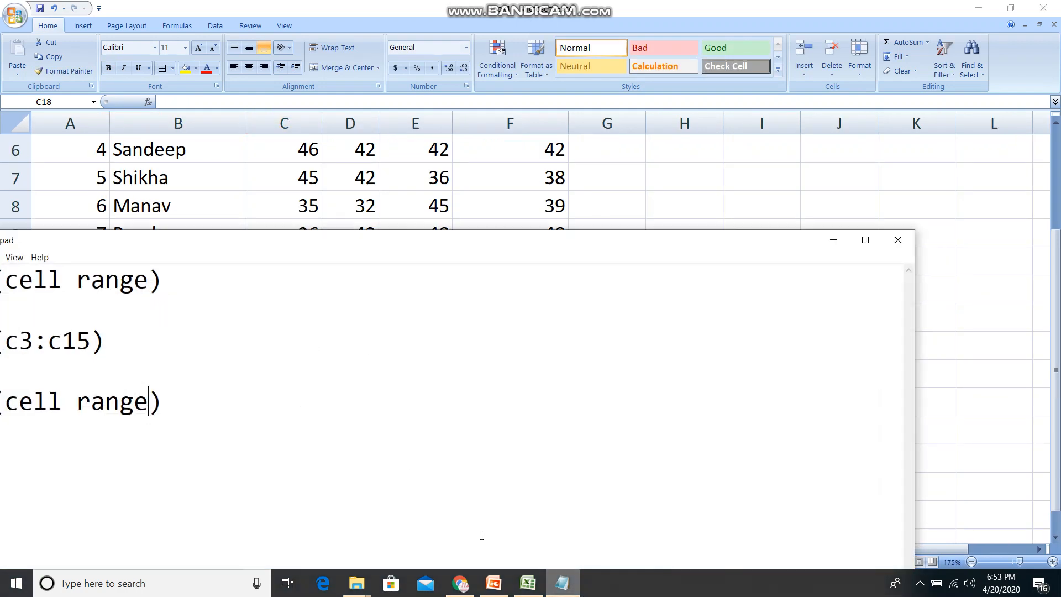
{"action": "left_click_drag", "start_coordinate": [305, 239], "coordinate": [524, 216]}
{"action": "key", "text": "shift+Home"}
{"action": "key", "text": "ctrl+c"}
{"action": "left_click", "coordinate": [457, 362]}
{"action": "key", "text": "Return"}
{"action": "key", "text": "Return"}
{"action": "key", "text": "ctrl+v"}
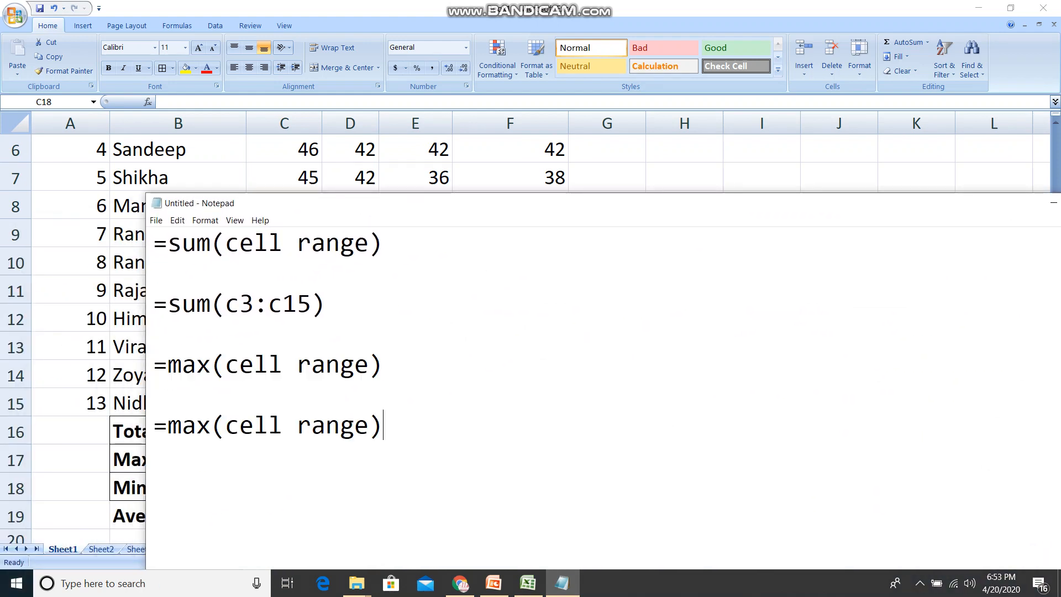
{"action": "left_click_drag", "start_coordinate": [924, 204], "coordinate": [741, 205]}
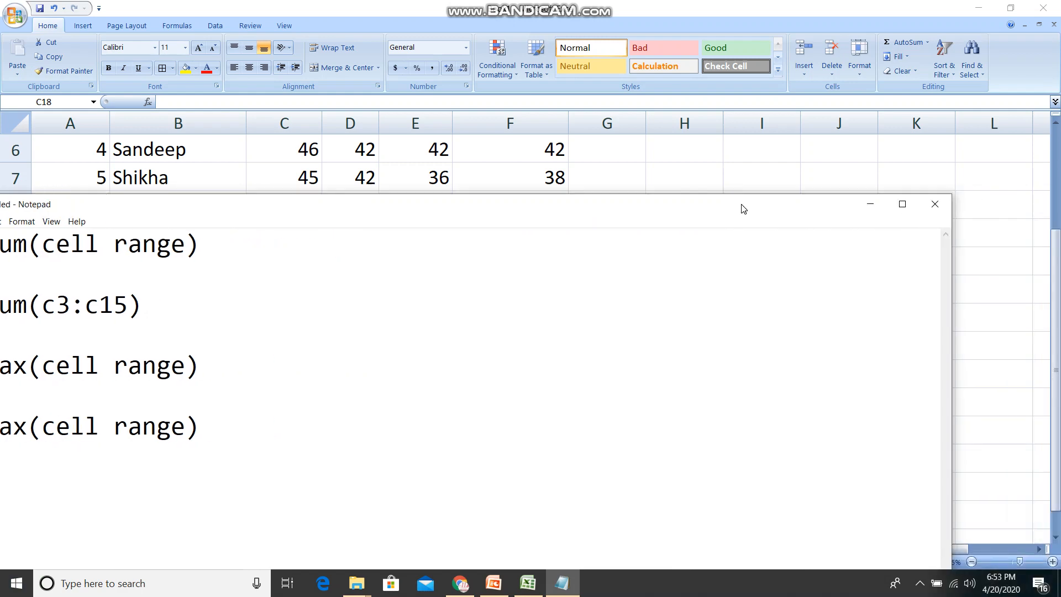
{"action": "left_click", "coordinate": [883, 208]}
Select the English marks C3:C15 and review the range for finding the minimum.
{"action": "scroll", "coordinate": [281, 280], "scroll_direction": "up", "scroll_amount": 2}
{"action": "left_click", "coordinate": [276, 239]}
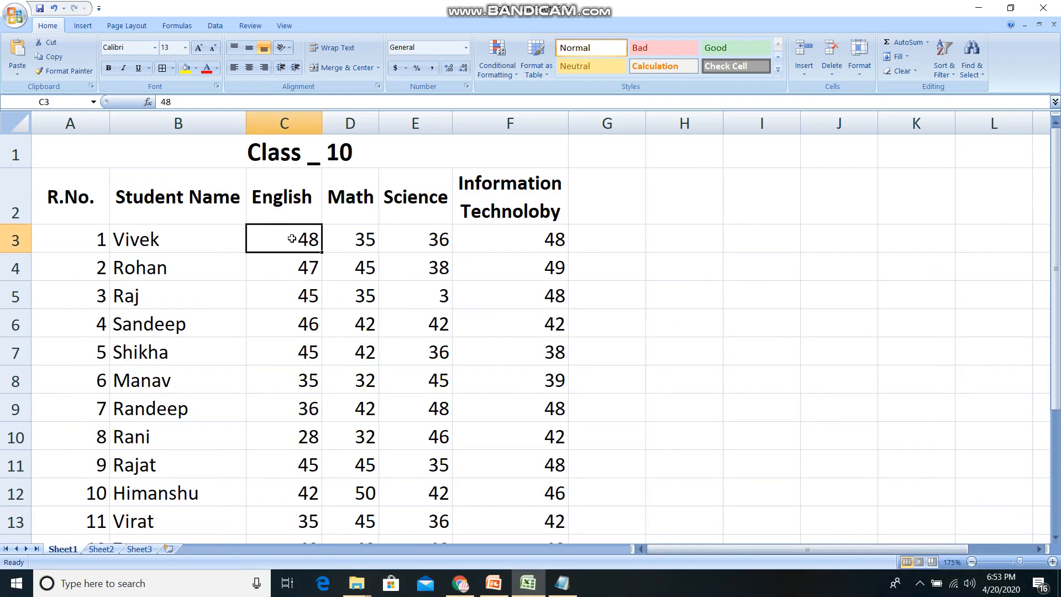
{"action": "scroll", "coordinate": [308, 303], "scroll_direction": "down", "scroll_amount": 2}
{"action": "left_click", "coordinate": [294, 379], "text": "shift"}
{"action": "scroll", "coordinate": [294, 380], "scroll_direction": "down", "scroll_amount": 2, "text": "ctrl"}
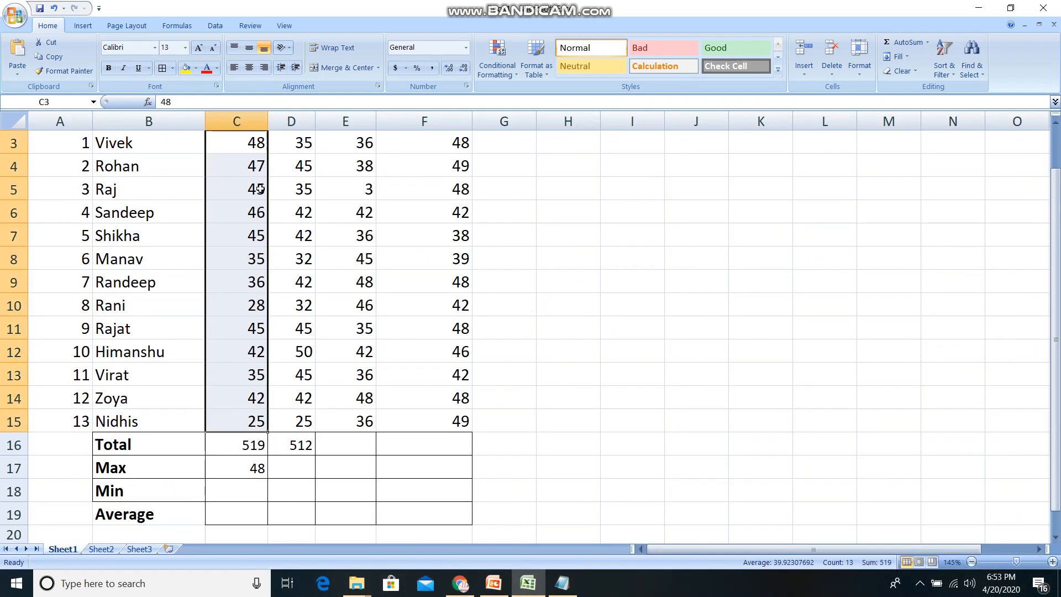
{"action": "scroll", "coordinate": [307, 220], "scroll_direction": "up", "scroll_amount": 1}
{"action": "scroll", "coordinate": [308, 341], "scroll_direction": "up", "scroll_amount": 2, "text": "ctrl"}
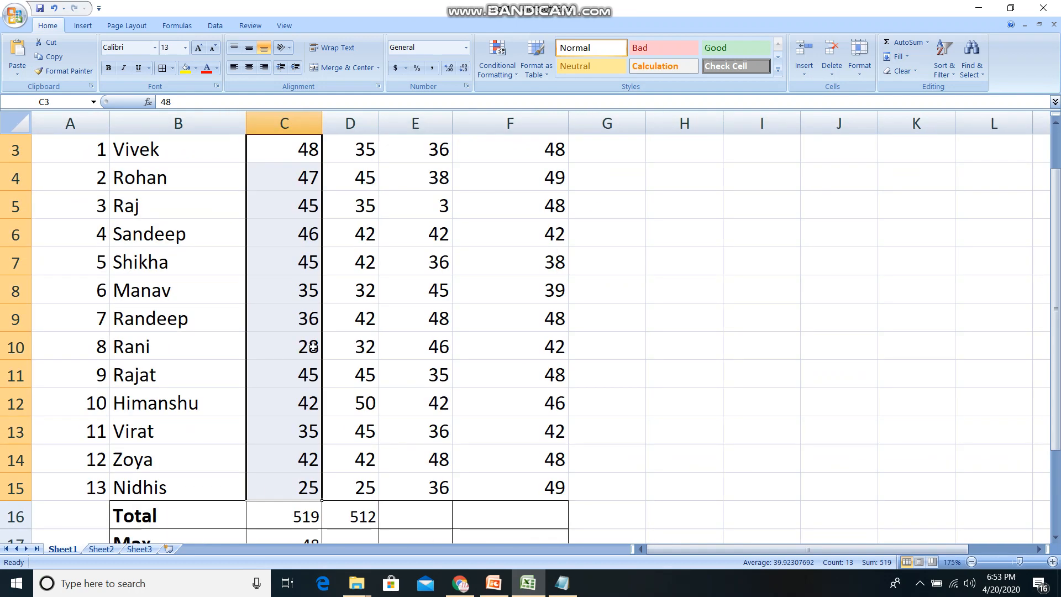
{"action": "scroll", "coordinate": [307, 346], "scroll_direction": "up", "scroll_amount": 1}
{"action": "key", "text": "Up"}
{"action": "key", "text": "Right"}
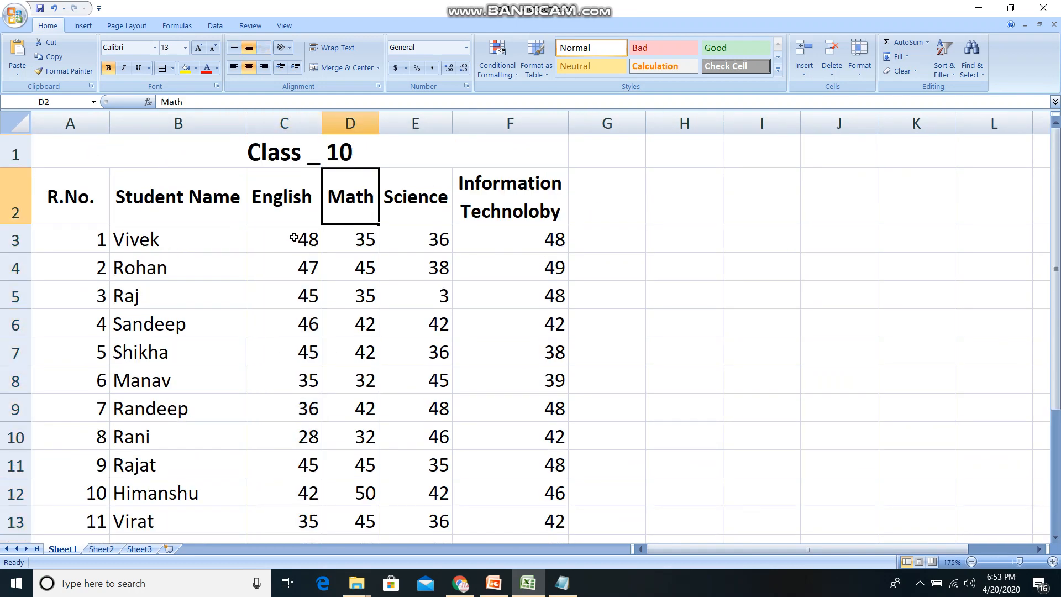
Check the ends of the English marks range, C3 and C15, and enter =min(c3:c15) in the Min row's English cell, C18.
{"action": "left_click", "coordinate": [294, 238]}
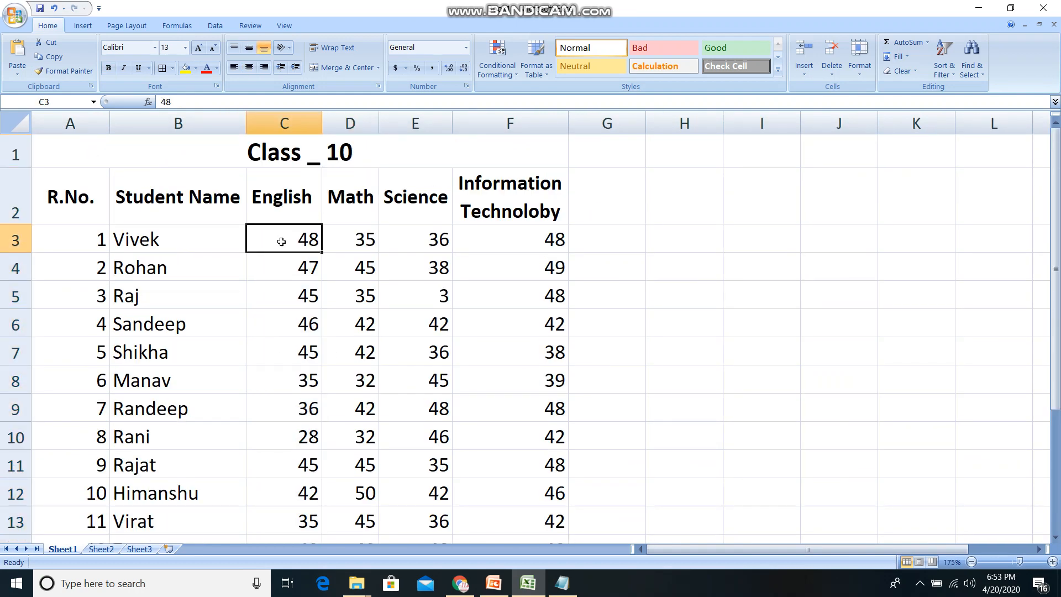
{"action": "scroll", "coordinate": [280, 242], "scroll_direction": "down", "scroll_amount": 3}
{"action": "left_click", "coordinate": [294, 292]}
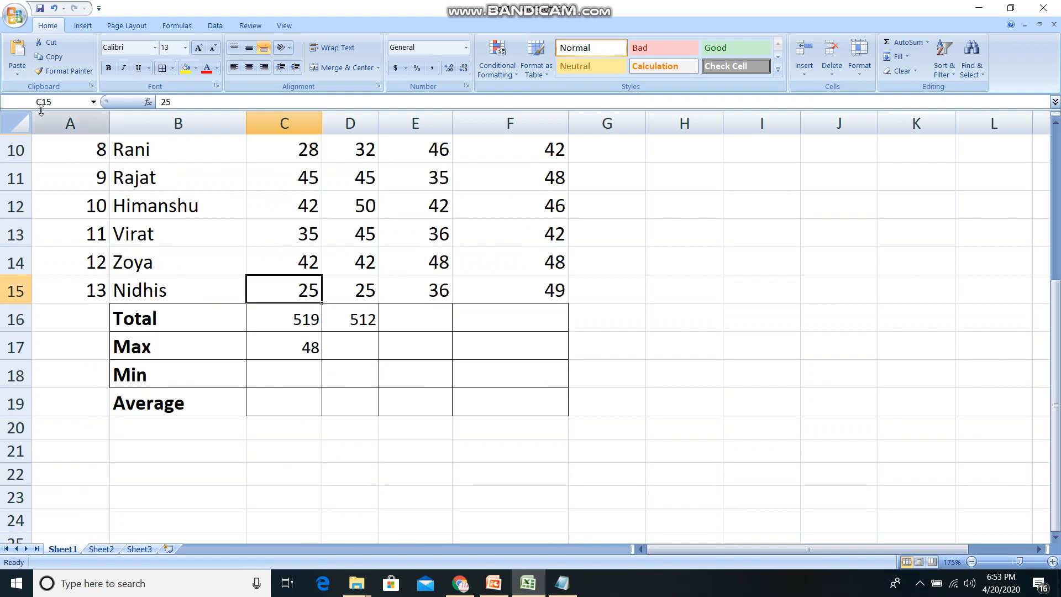
{"action": "left_click", "coordinate": [280, 364]}
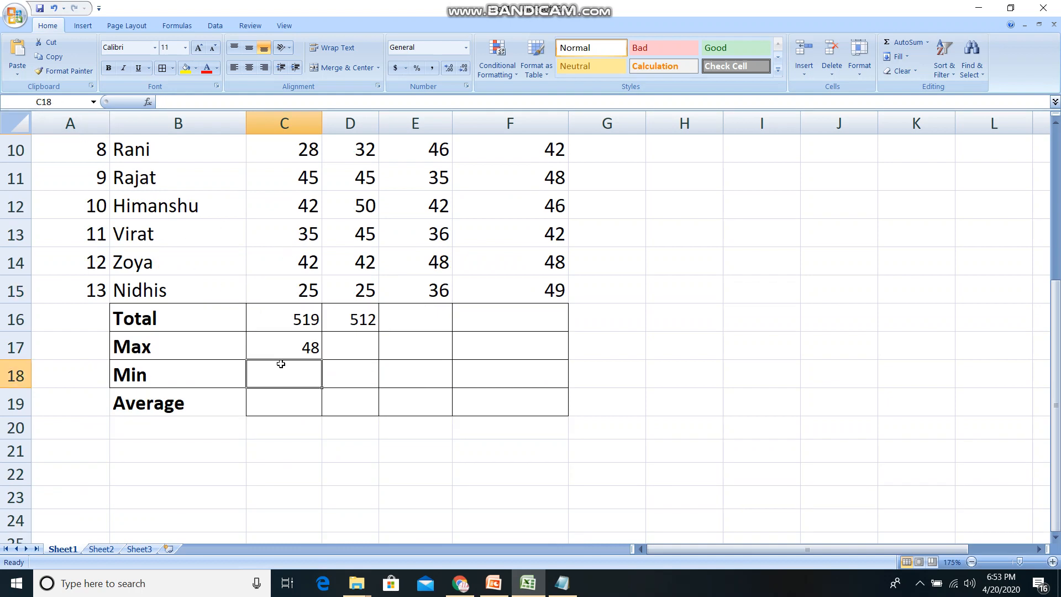
{"action": "type", "text": "=min"}
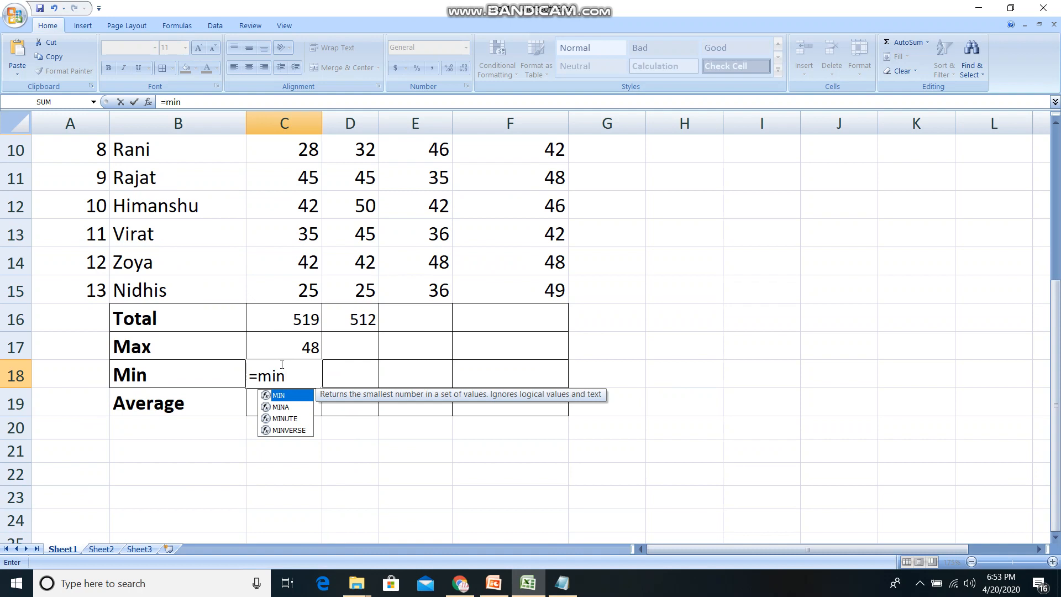
{"action": "type", "text": "(c3:c15)"}
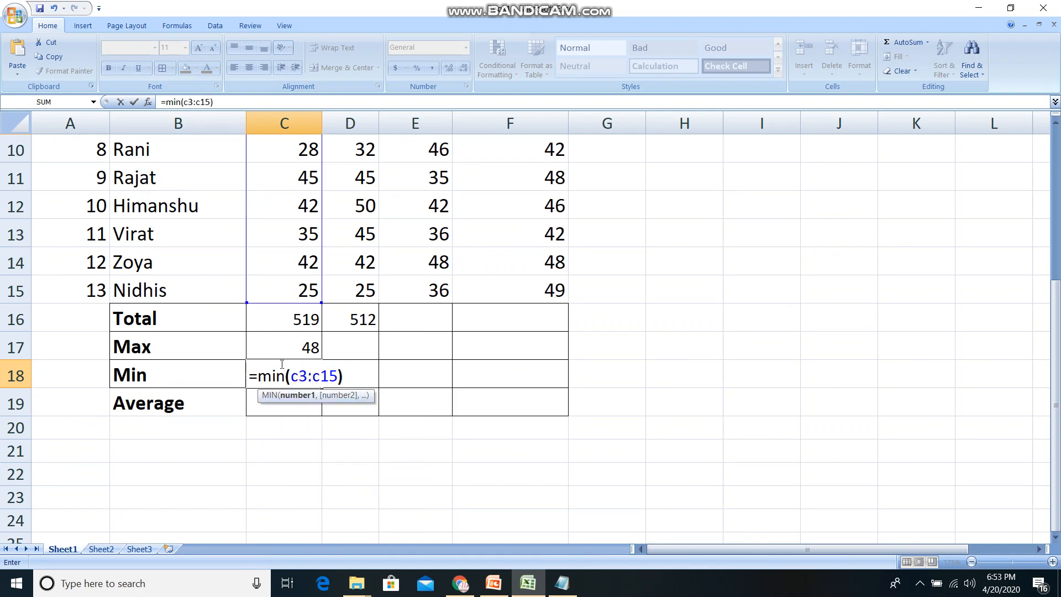
{"action": "scroll", "coordinate": [282, 364], "scroll_direction": "up", "scroll_amount": 2}
{"action": "scroll", "coordinate": [299, 387], "scroll_direction": "down", "scroll_amount": 1}
{"action": "scroll", "coordinate": [337, 339], "scroll_direction": "up", "scroll_amount": 2}
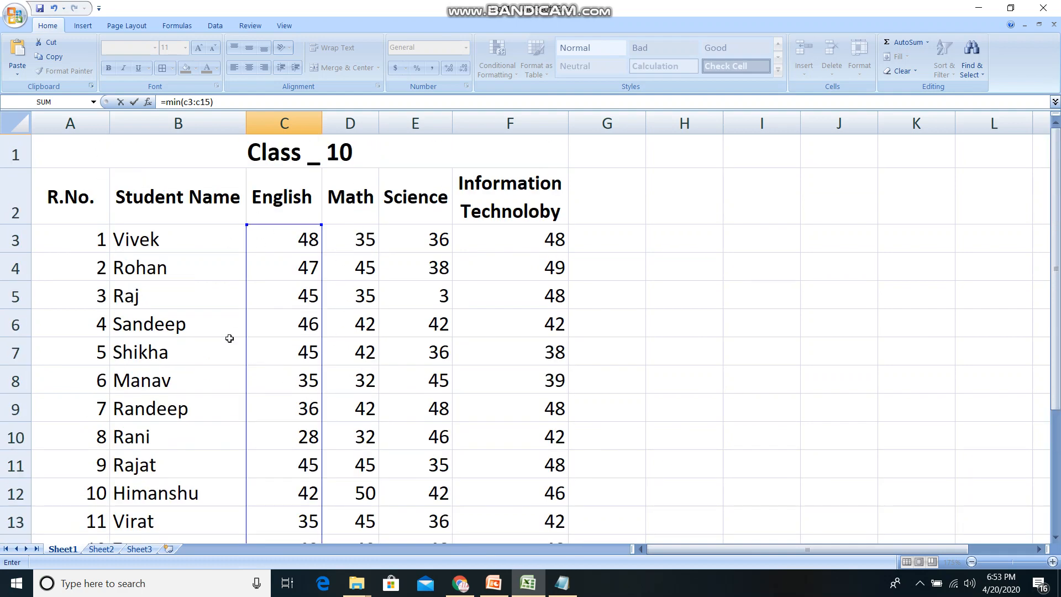
{"action": "scroll", "coordinate": [284, 346], "scroll_direction": "down", "scroll_amount": 1}
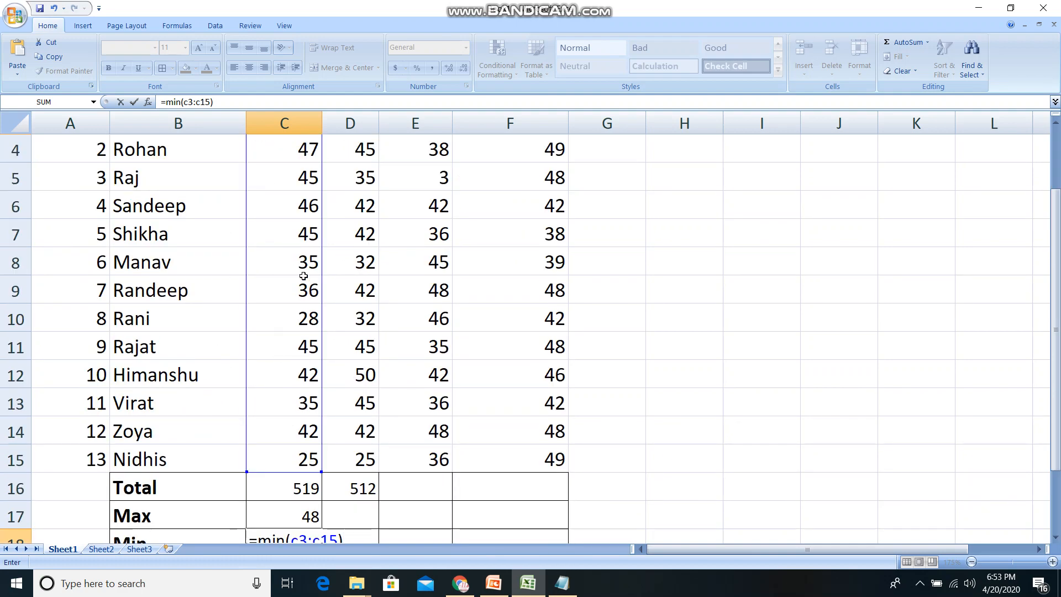
{"action": "scroll", "coordinate": [321, 316], "scroll_direction": "down", "scroll_amount": 1}
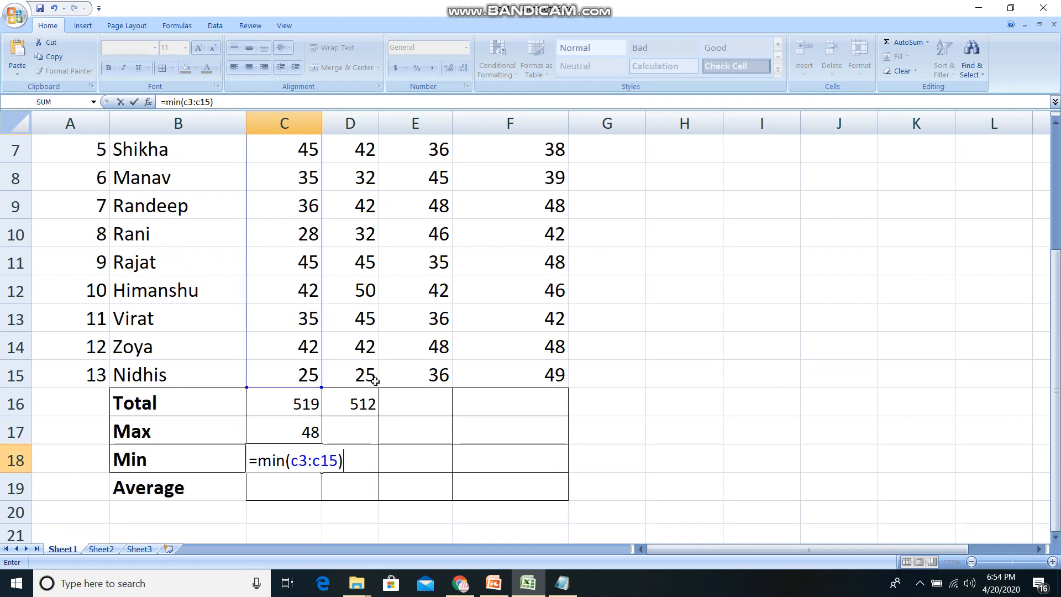
{"action": "key", "text": "Return"}
{"action": "left_click", "coordinate": [297, 463]}
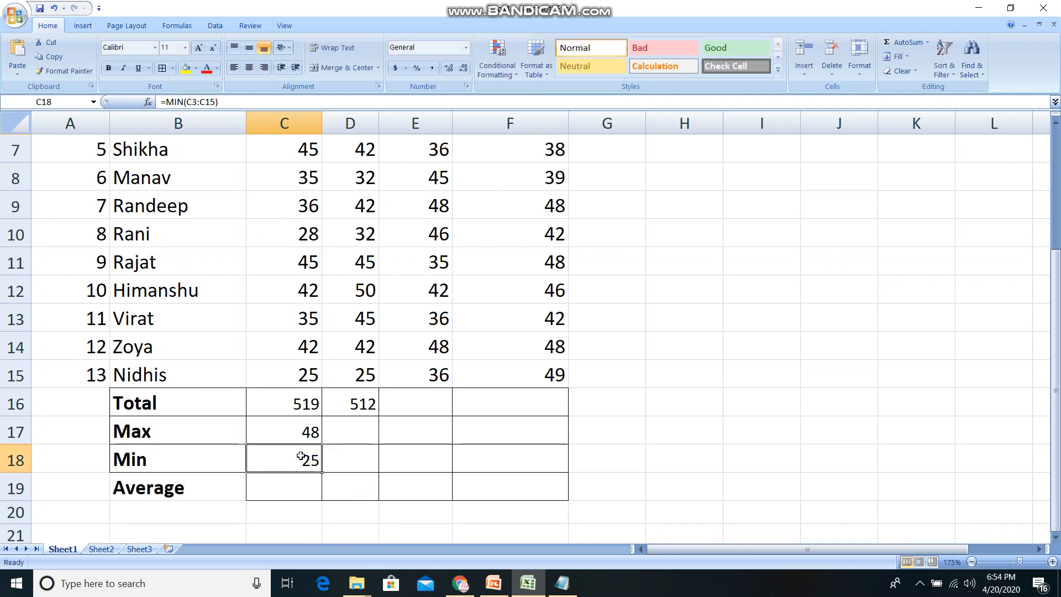
Compare the English minimum in C18 with the marks above it and locate the matching student in row 15.
{"action": "scroll", "coordinate": [299, 465], "scroll_direction": "up", "scroll_amount": 2}
{"action": "scroll", "coordinate": [305, 399], "scroll_direction": "down", "scroll_amount": 1}
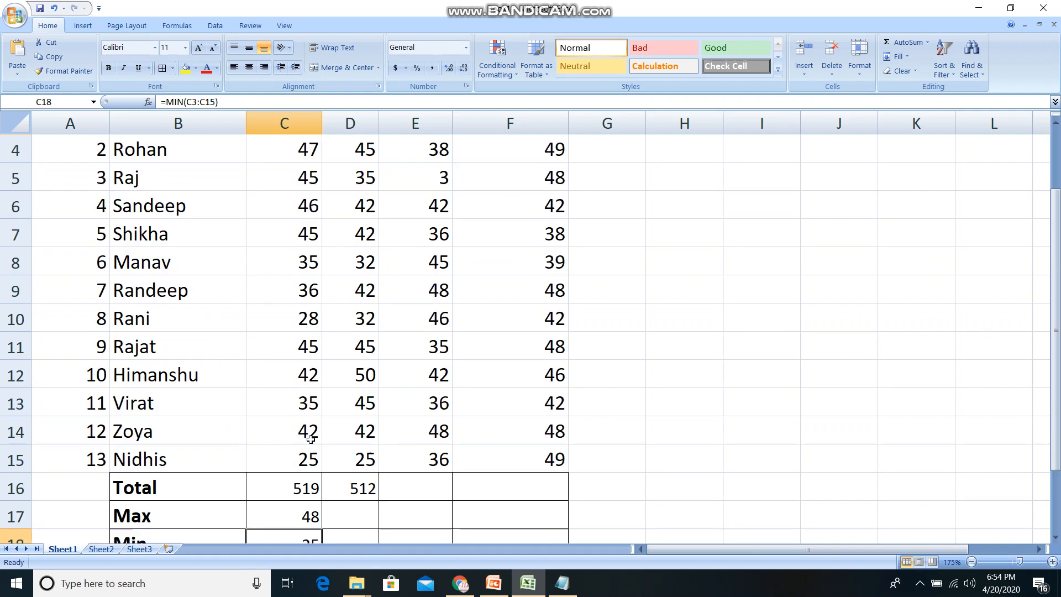
{"action": "left_click_drag", "start_coordinate": [301, 458], "coordinate": [160, 462]}
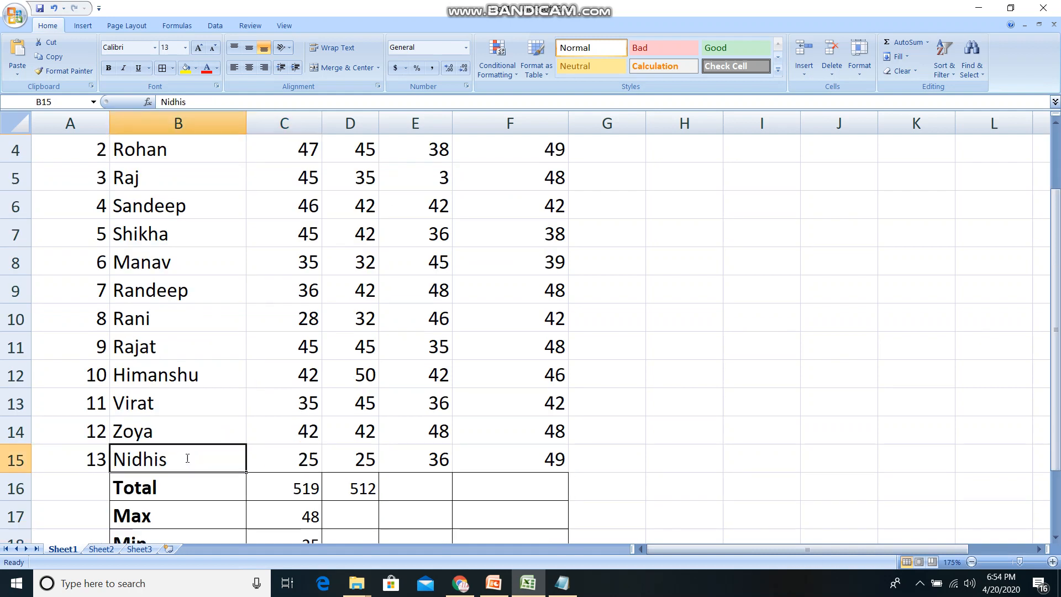
{"action": "double_click", "coordinate": [187, 458]}
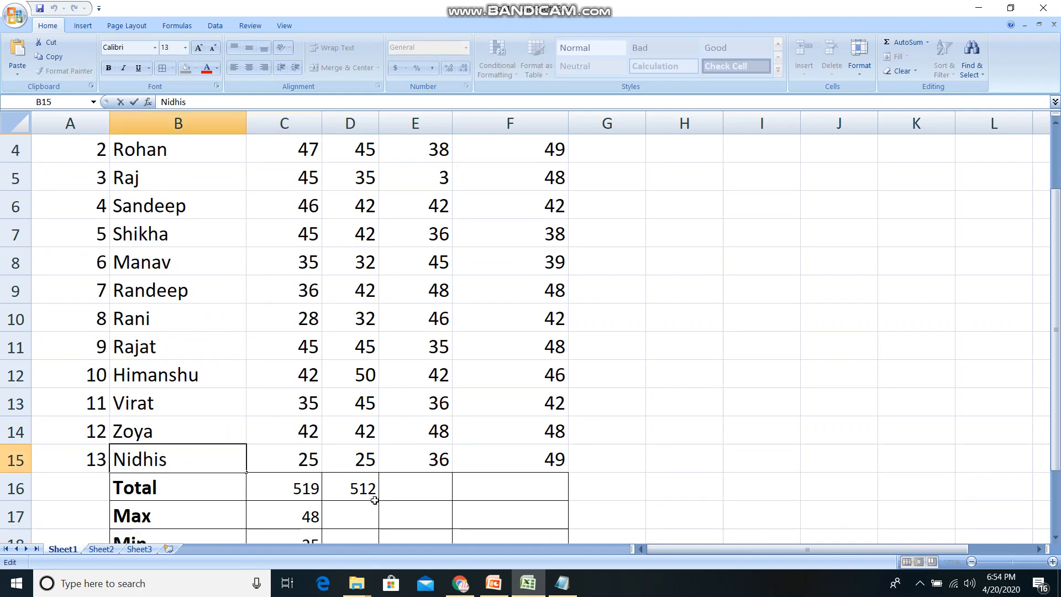
{"action": "left_click", "coordinate": [641, 409]}
Review the summary block B16:F19, the Math total in D16 and the first English mark in C3.
{"action": "scroll", "coordinate": [187, 436], "scroll_direction": "down", "scroll_amount": 1}
{"action": "left_click_drag", "start_coordinate": [124, 413], "coordinate": [546, 488]}
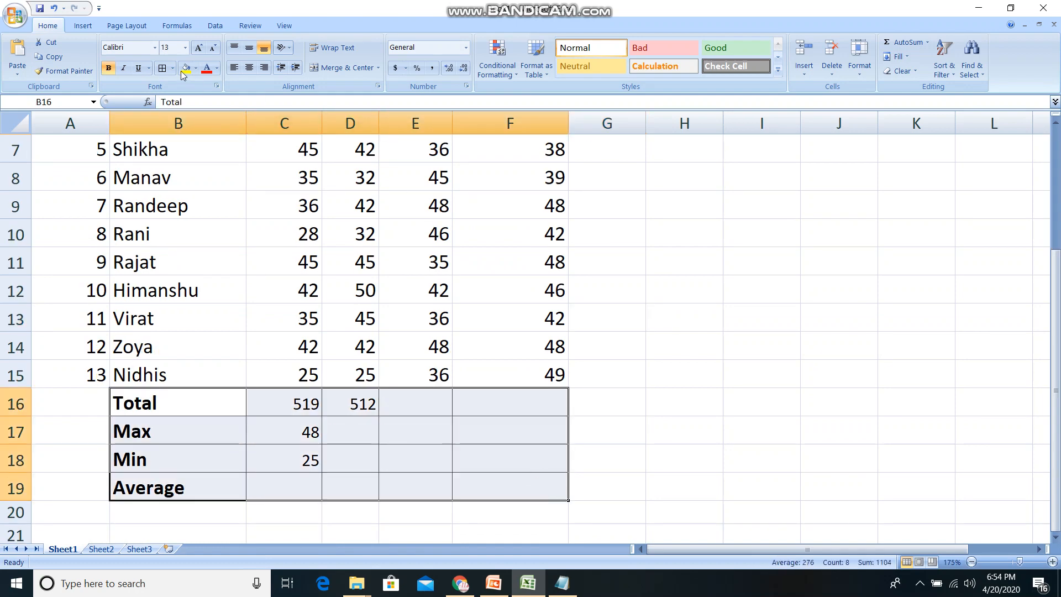
{"action": "left_click", "coordinate": [371, 395]}
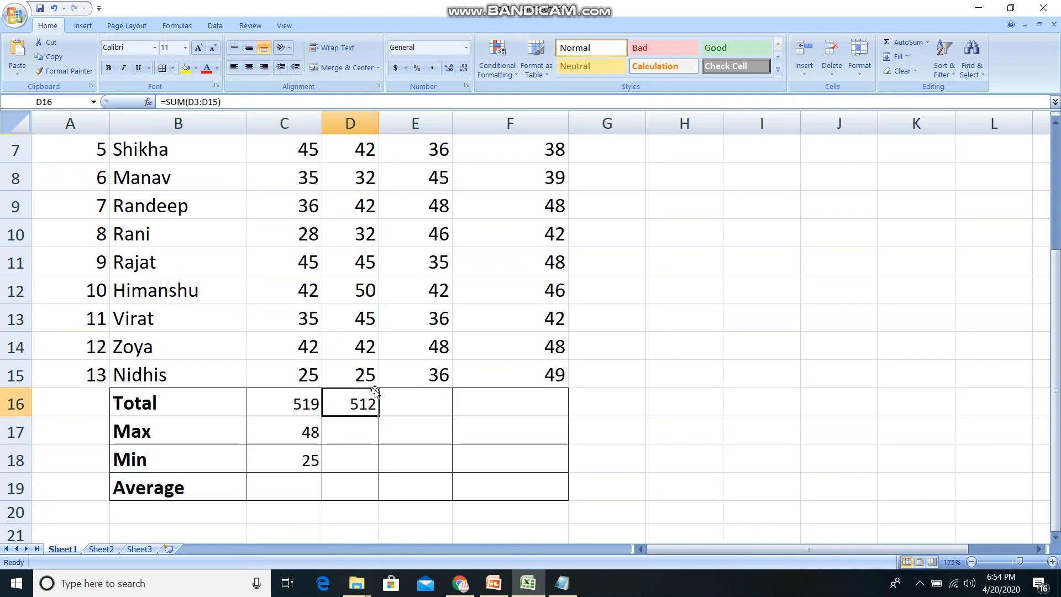
{"action": "scroll", "coordinate": [375, 391], "scroll_direction": "up", "scroll_amount": 2}
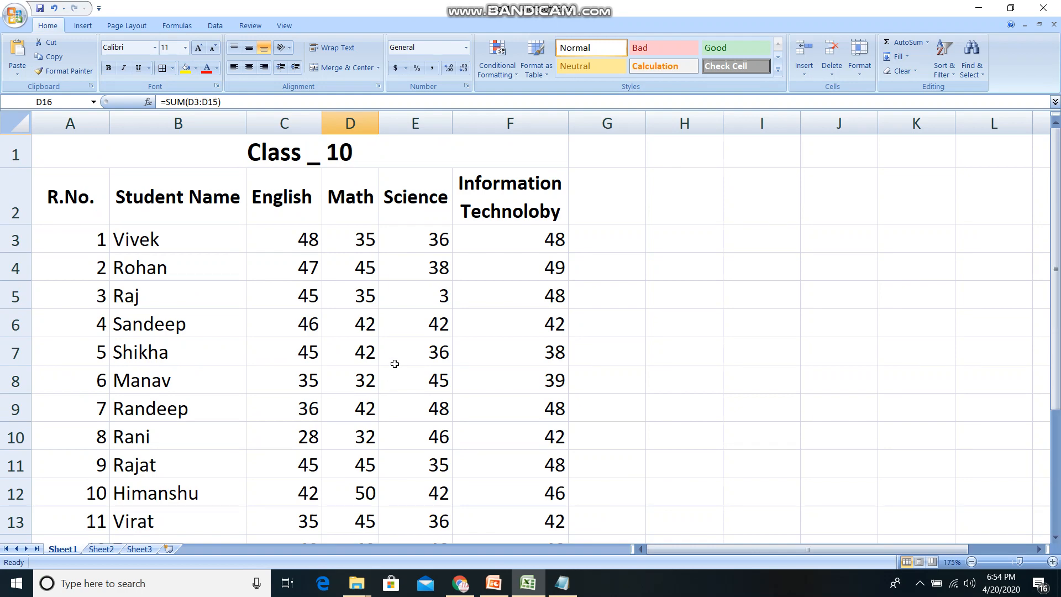
{"action": "scroll", "coordinate": [394, 363], "scroll_direction": "down", "scroll_amount": 2}
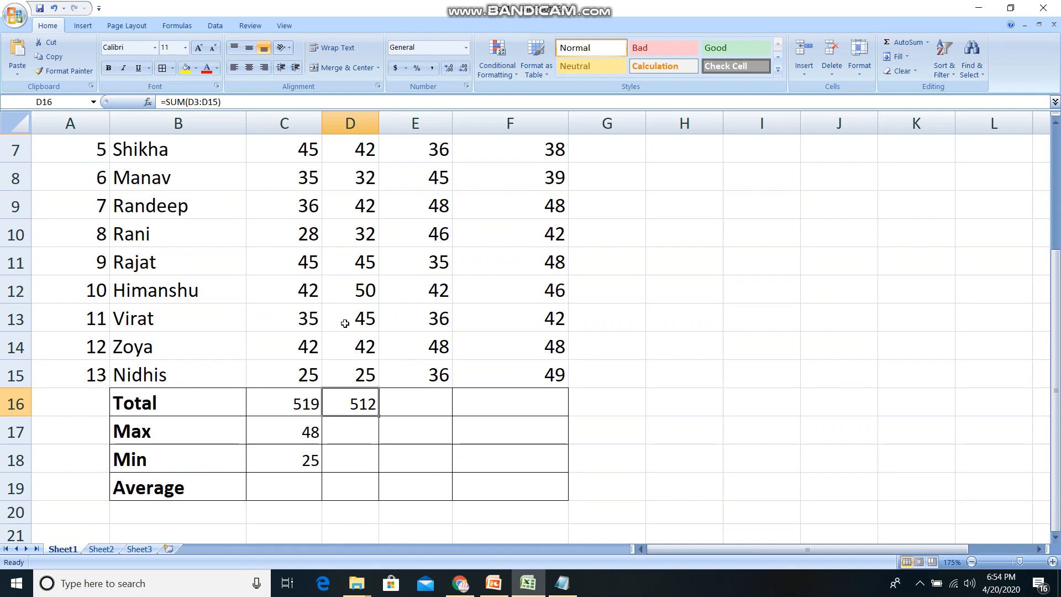
{"action": "scroll", "coordinate": [304, 255], "scroll_direction": "up", "scroll_amount": 2}
{"action": "left_click", "coordinate": [304, 239]}
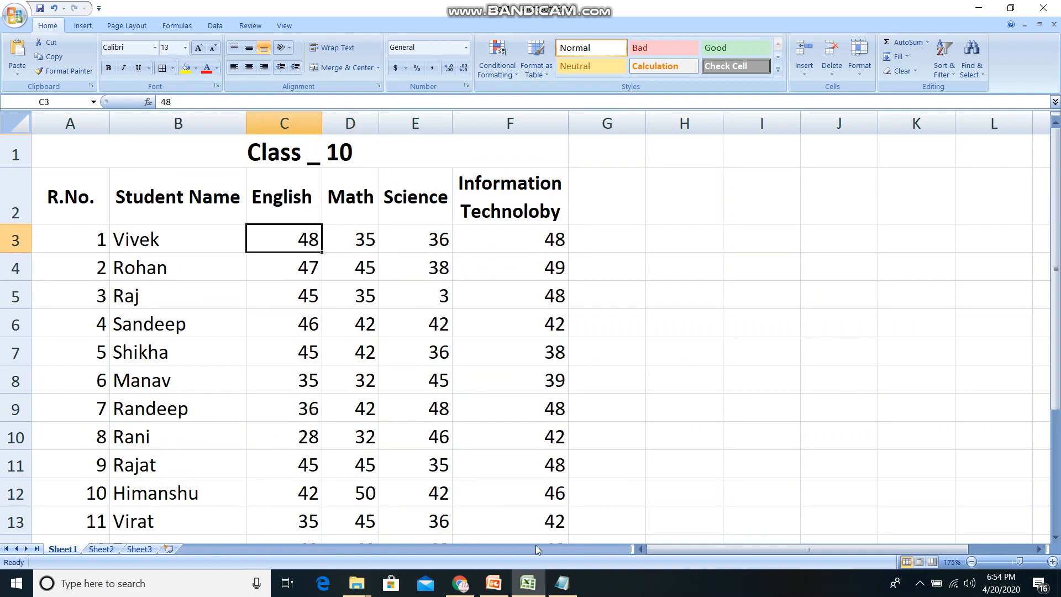
Switch to Notepad, start a new line with =av below the second =max(cell range) line, and return to the worksheet.
{"action": "left_click", "coordinate": [562, 583]}
{"action": "left_click_drag", "start_coordinate": [321, 214], "coordinate": [528, 169]}
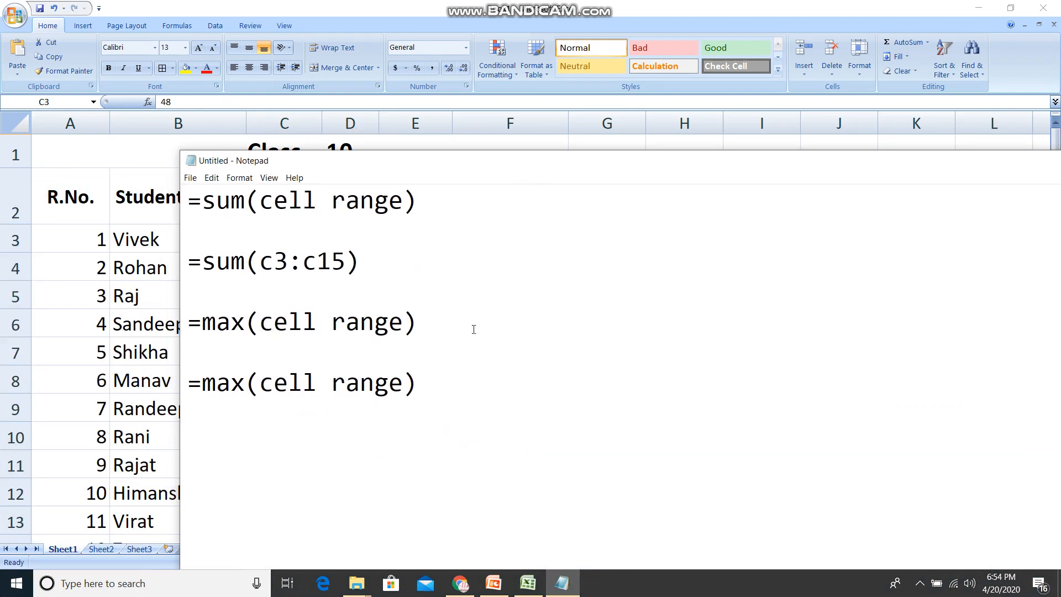
{"action": "key", "text": "Return"}
{"action": "key", "text": "Return"}
{"action": "type", "text": "=ave"}
{"action": "key", "text": "BackSpace"}
{"action": "type", "text": "r"}
{"action": "key", "text": "BackSpace"}
{"action": "key", "text": "alt+Tab"}
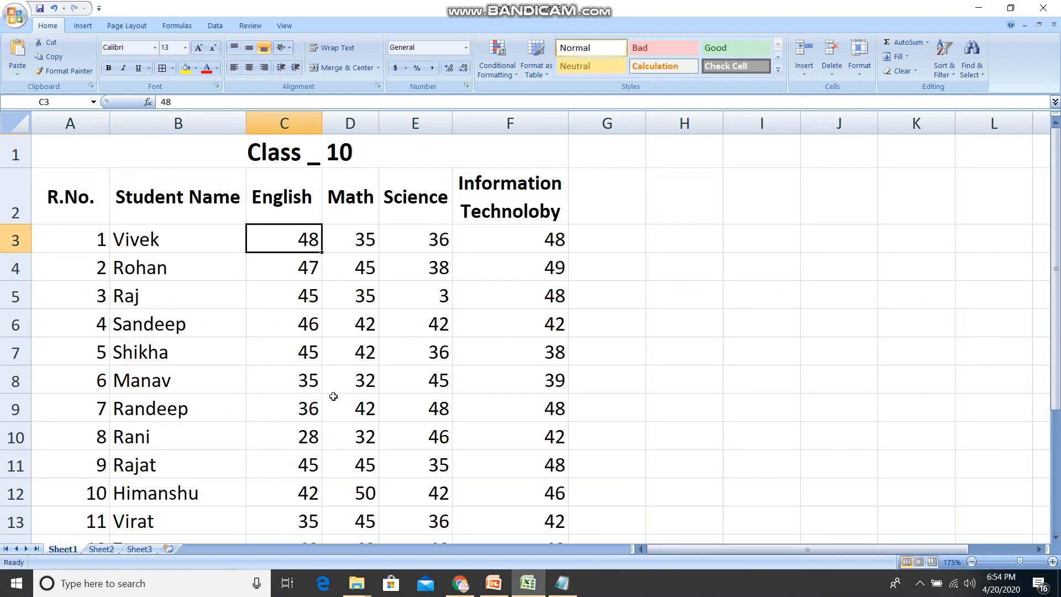
Begin a formula in the Average row's English cell, C19, and try the abbreviation =avg as the function name.
{"action": "scroll", "coordinate": [301, 398], "scroll_direction": "down", "scroll_amount": 2}
{"action": "left_click", "coordinate": [304, 487]}
{"action": "type", "text": "=aver"}
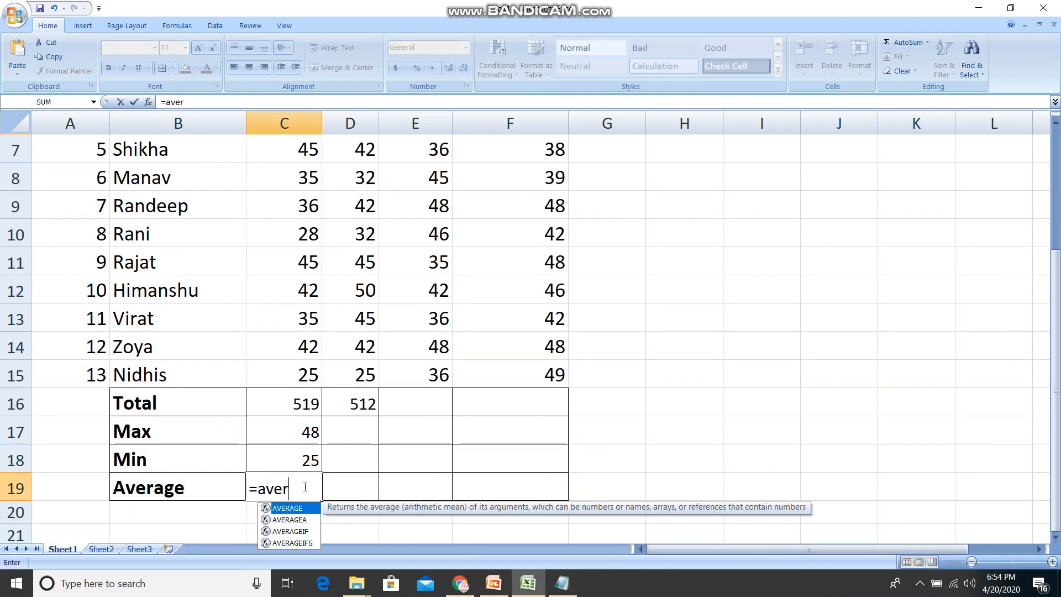
{"action": "key", "text": "BackSpace"}
{"action": "key", "text": "BackSpace"}
{"action": "type", "text": "g"}
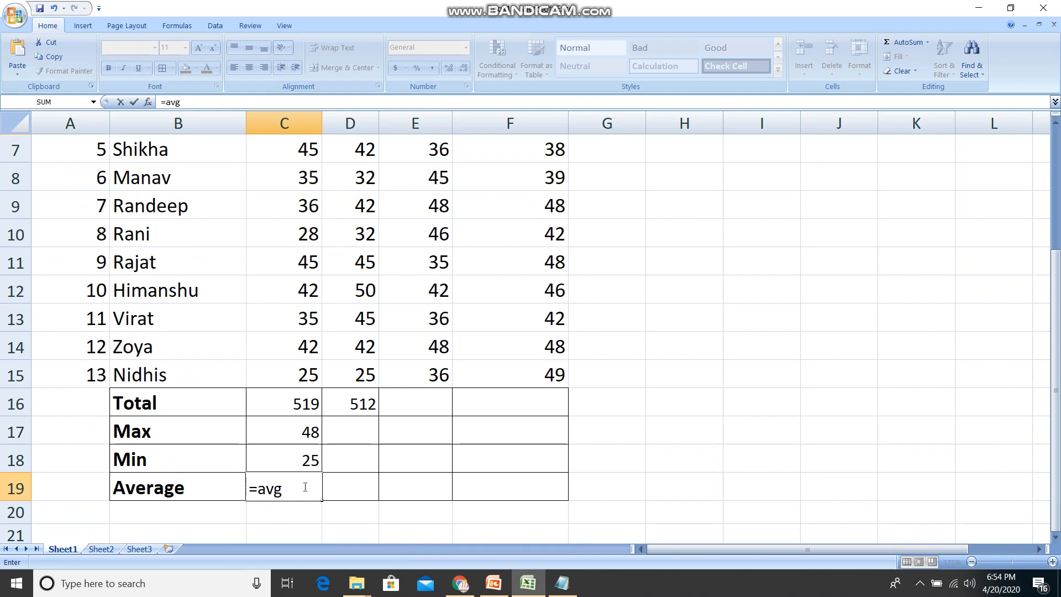
Complete the formula in C19 as =average(c3:c15) and commit it.
{"action": "key", "text": "BackSpace"}
{"action": "type", "text": "erage"}
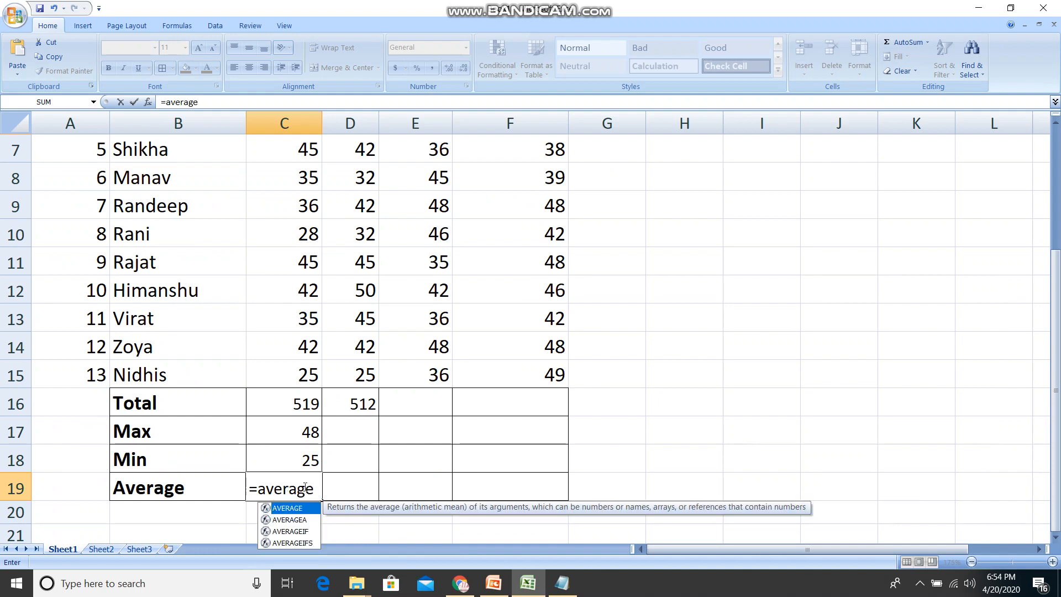
{"action": "type", "text": "(ce"}
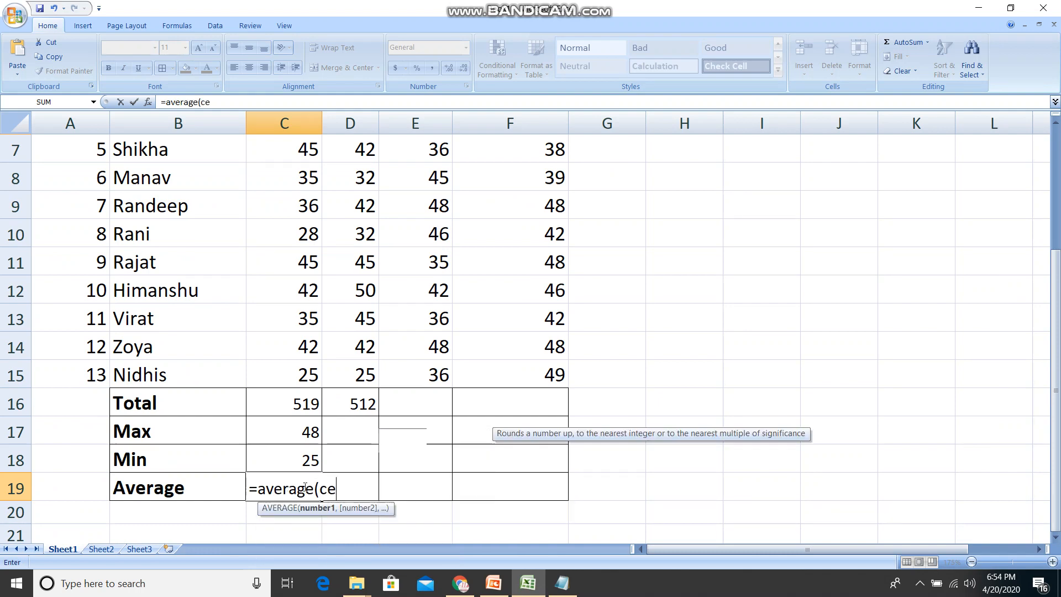
{"action": "key", "text": "BackSpace"}
{"action": "type", "text": "3:c"}
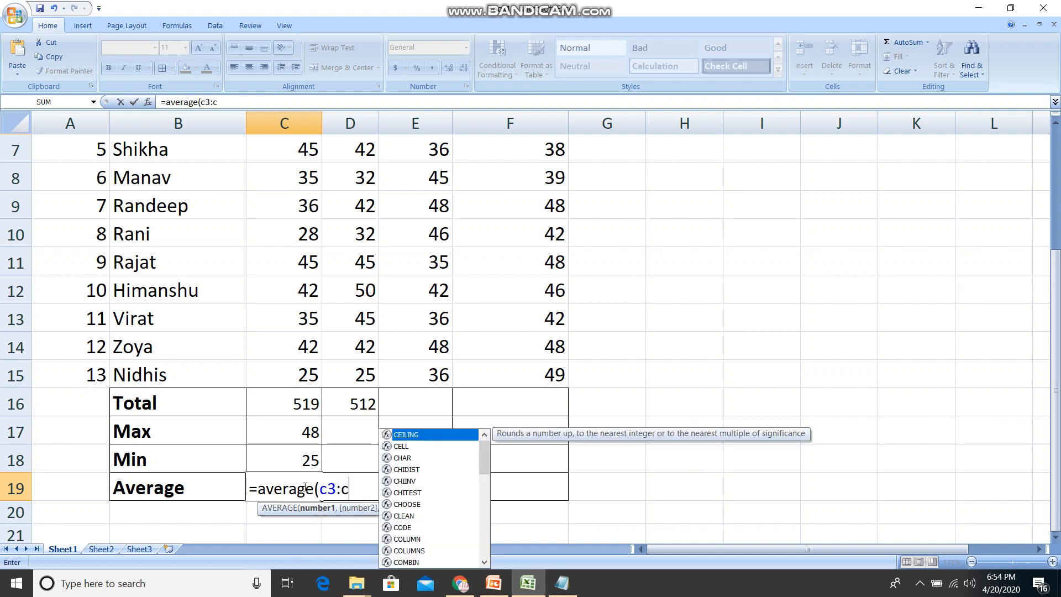
{"action": "left_click", "coordinate": [305, 488]}
{"action": "type", "text": "15"}
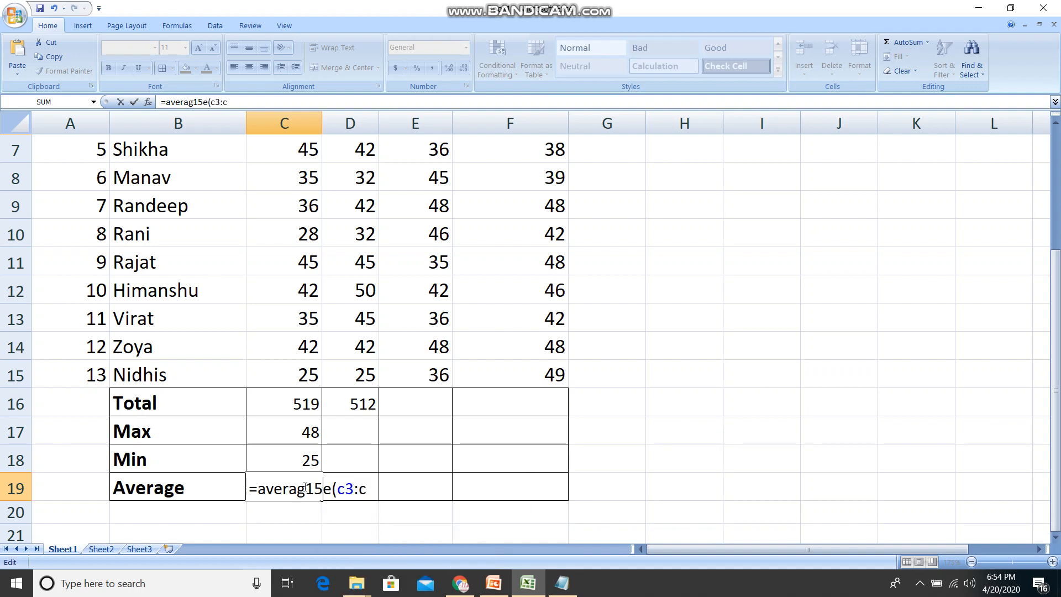
{"action": "key", "text": "BackSpace"}
{"action": "key", "text": "BackSpace"}
{"action": "left_click_drag", "start_coordinate": [305, 488], "coordinate": [368, 492]}
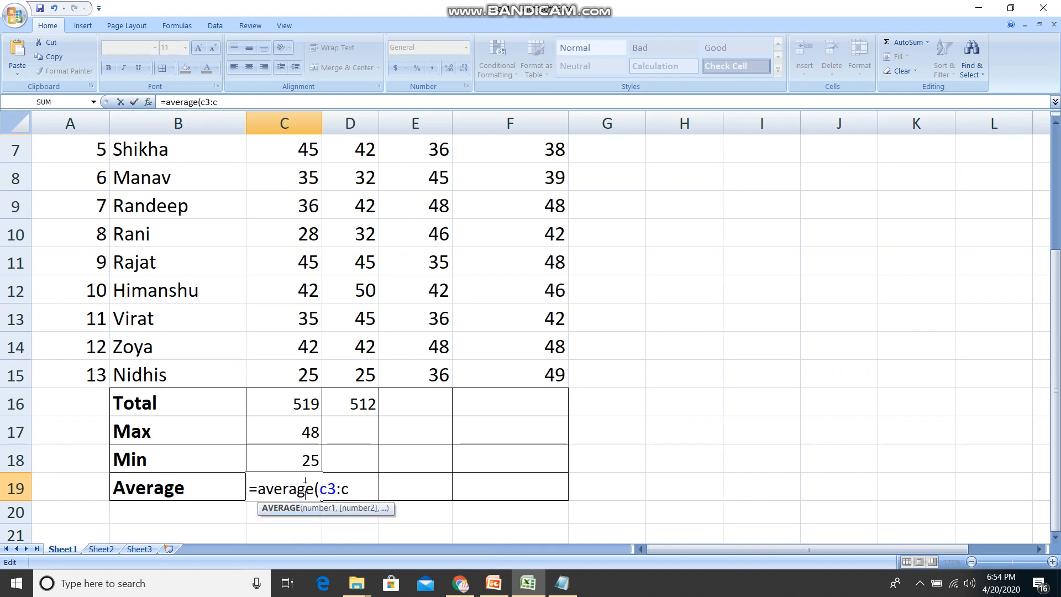
{"action": "left_click", "coordinate": [368, 492]}
{"action": "type", "text": "15"}
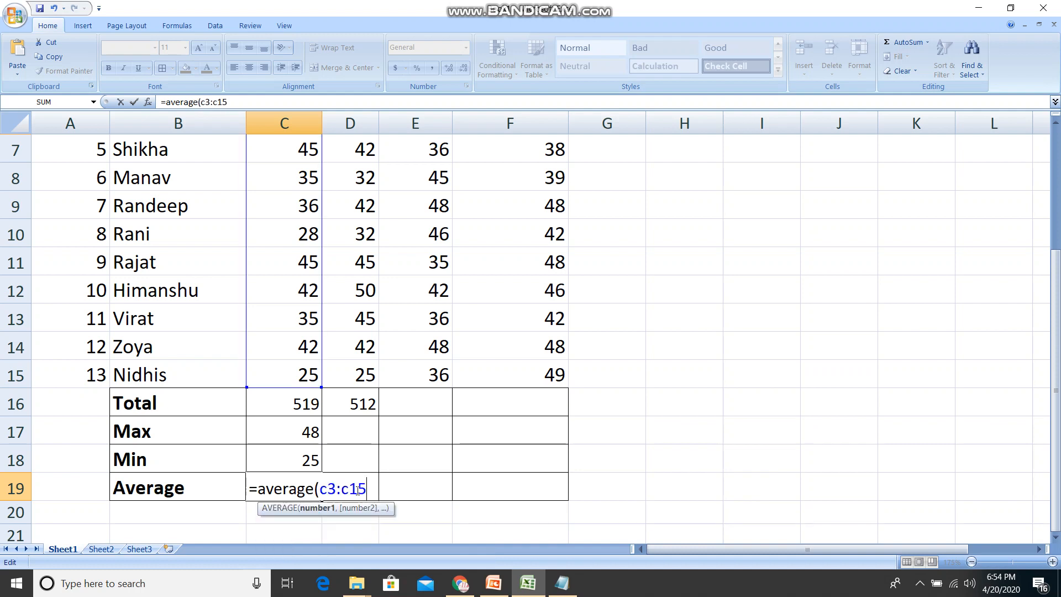
{"action": "type", "text": ")"}
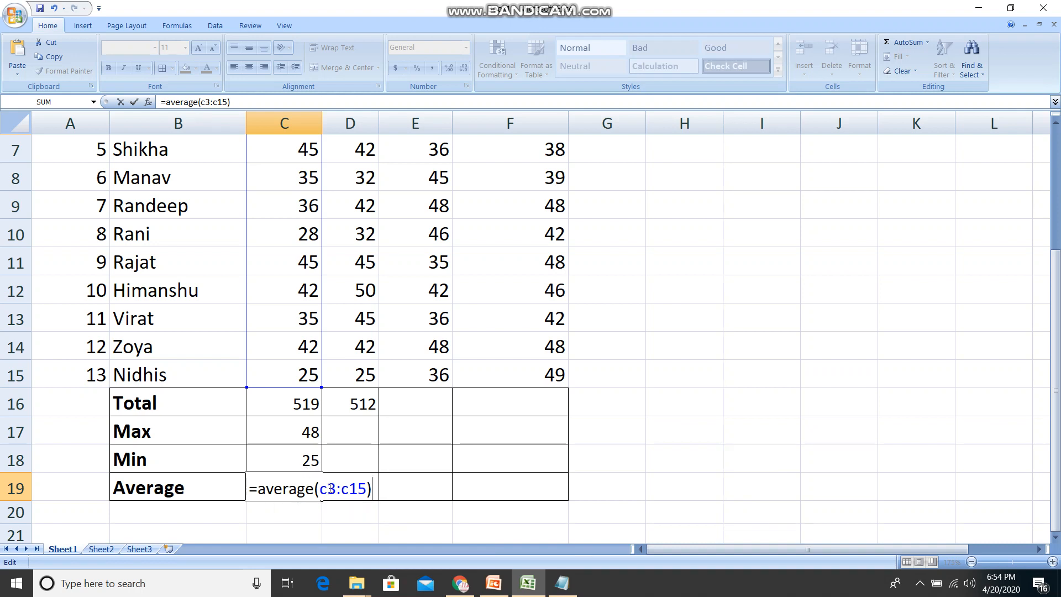
{"action": "left_click_drag", "start_coordinate": [322, 489], "coordinate": [367, 490]}
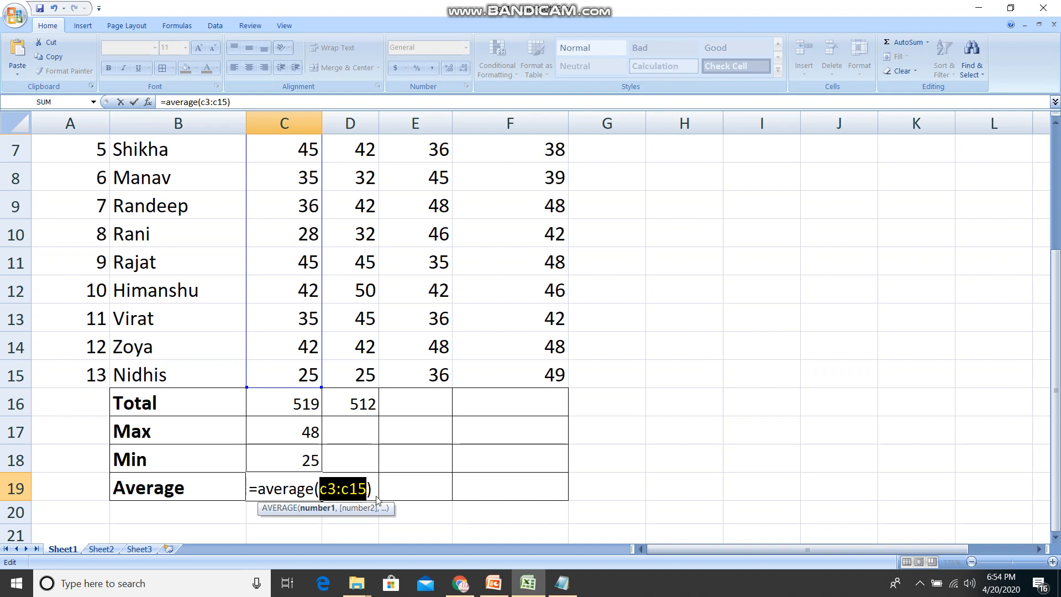
{"action": "left_click", "coordinate": [376, 496]}
{"action": "key", "text": "Return"}
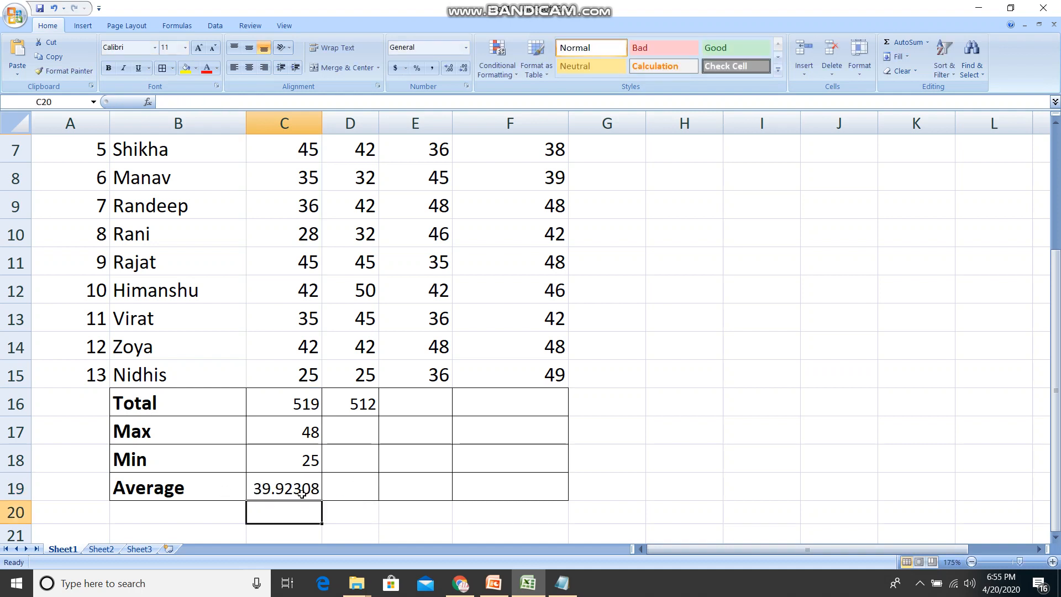
Switch to Notepad and complete the last line as =average(cellrange).
{"action": "left_click", "coordinate": [561, 583]}
{"action": "left_click_drag", "start_coordinate": [395, 206], "coordinate": [518, 170]}
{"action": "type", "text": "erage(cellrage"}
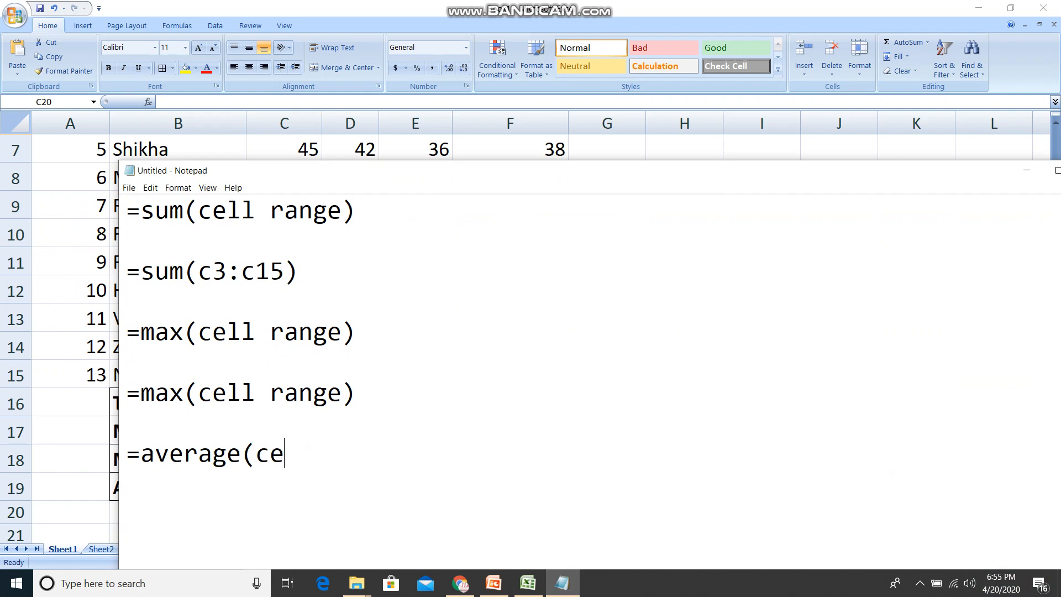
{"action": "key", "text": "BackSpace"}
{"action": "key", "text": "BackSpace"}
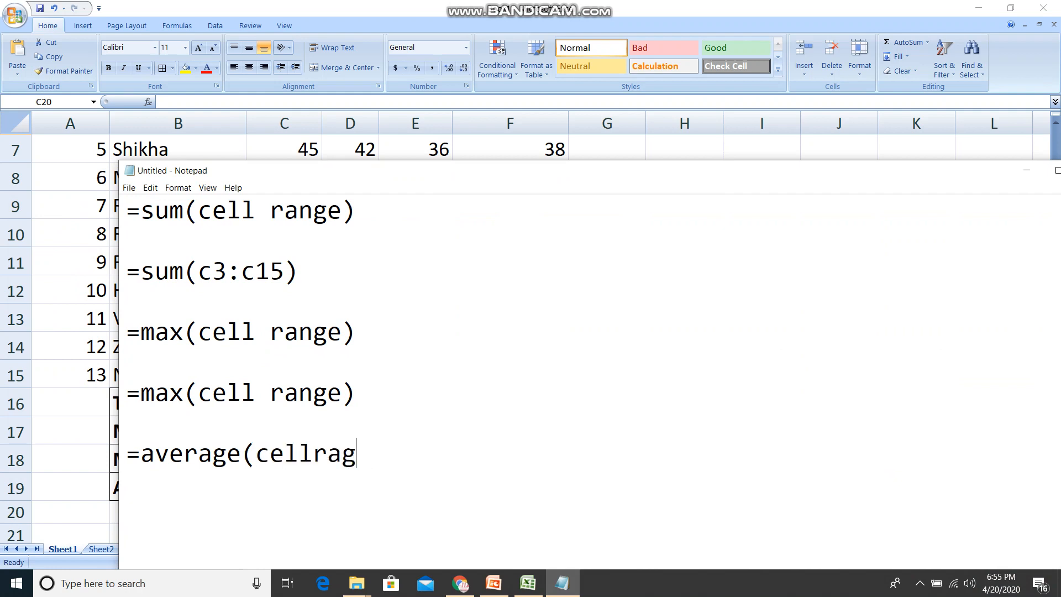
{"action": "type", "text": "nge)"}
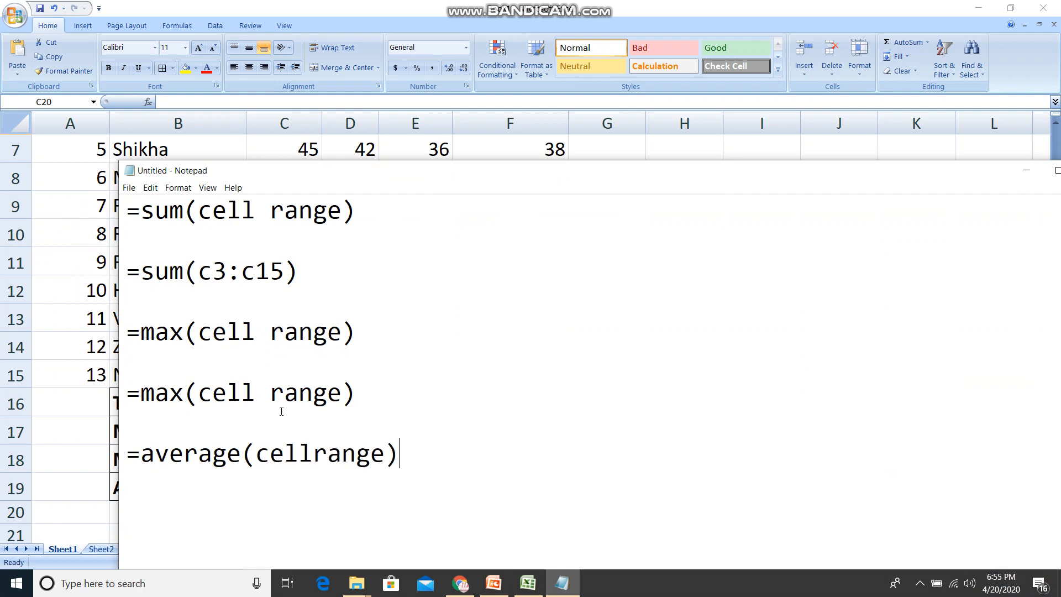
Highlight the c3:c15 range in Notepad's =sum line, minimize Notepad, and review the marks in the worksheet.
{"action": "left_click_drag", "start_coordinate": [413, 466], "coordinate": [242, 466]}
{"action": "left_click_drag", "start_coordinate": [672, 169], "coordinate": [555, 191]}
{"action": "left_click_drag", "start_coordinate": [77, 293], "coordinate": [170, 294]}
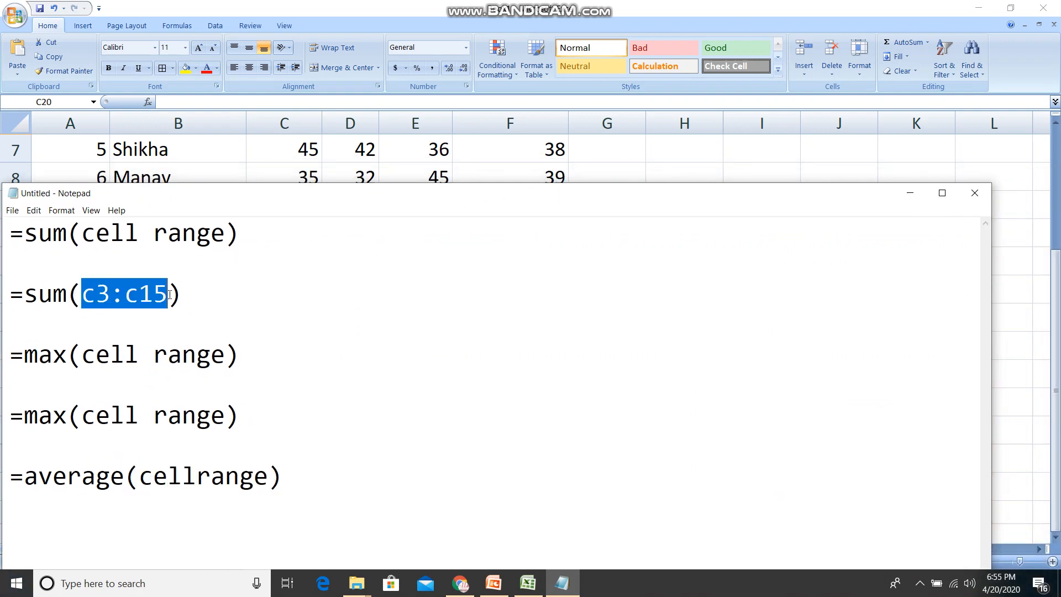
{"action": "left_click", "coordinate": [903, 196]}
{"action": "scroll", "coordinate": [469, 396], "scroll_direction": "up", "scroll_amount": 2}
{"action": "scroll", "coordinate": [469, 396], "scroll_direction": "down", "scroll_amount": 2}
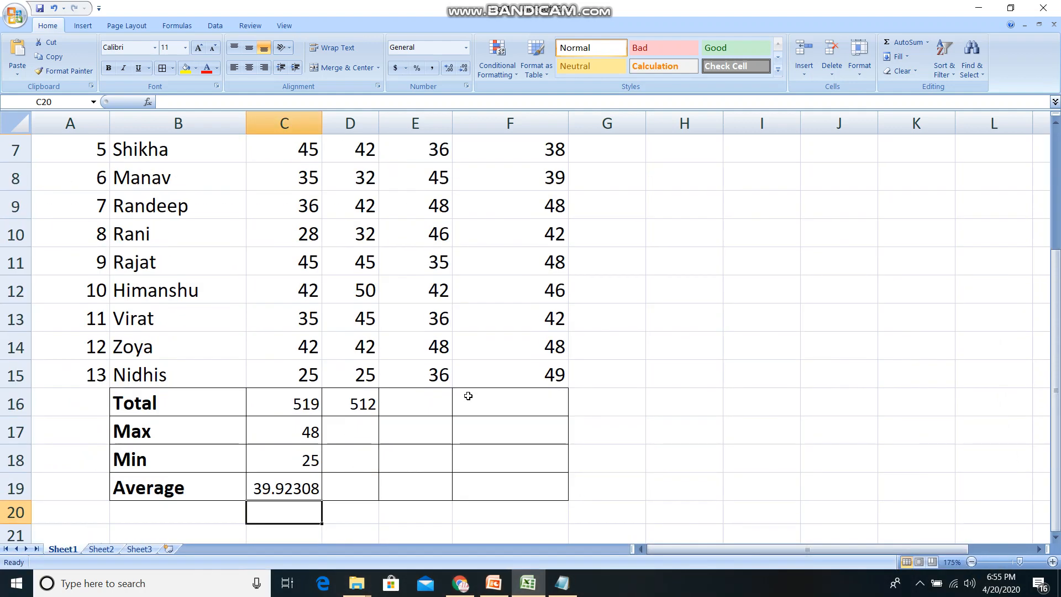